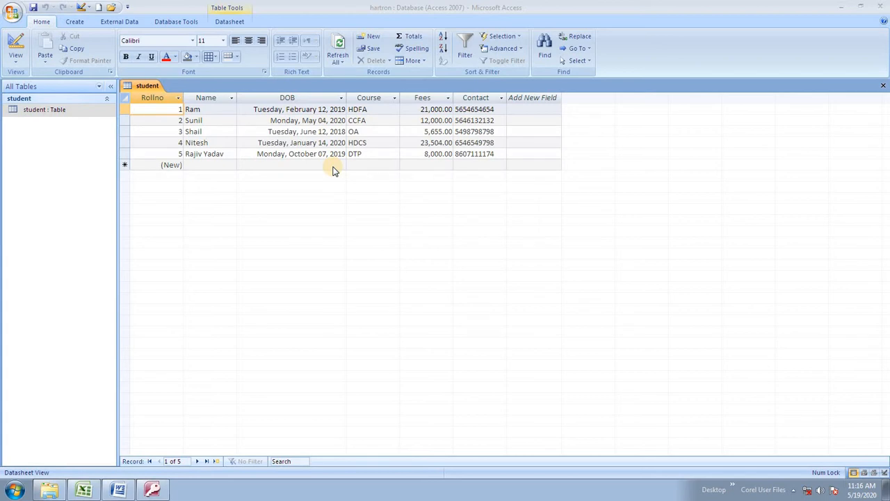
- Look at the student table's fields in Design View and return to Datasheet View
{"action": "left_click", "coordinate": [16, 54]}
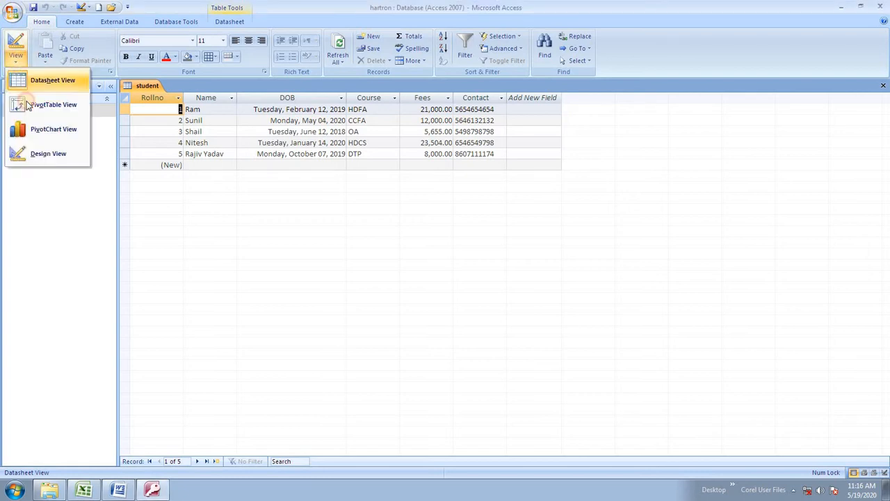
{"action": "left_click", "coordinate": [52, 153]}
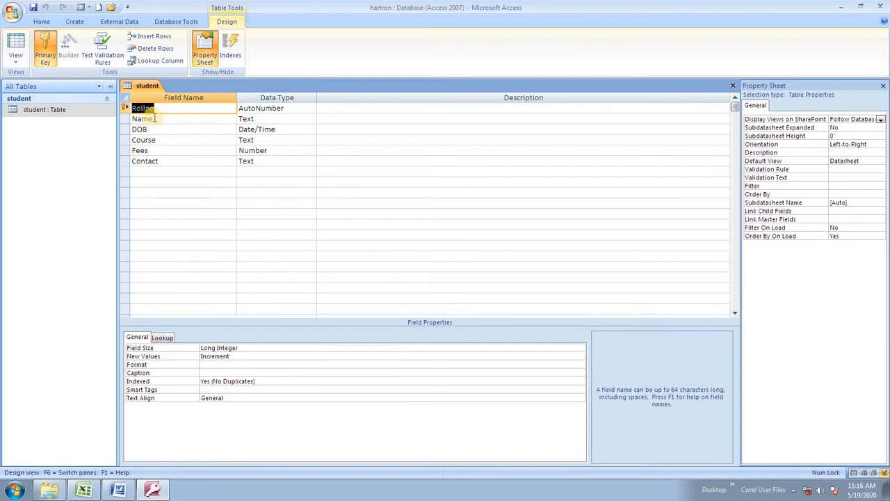
{"action": "left_click", "coordinate": [15, 57]}
{"action": "left_click", "coordinate": [42, 80]}
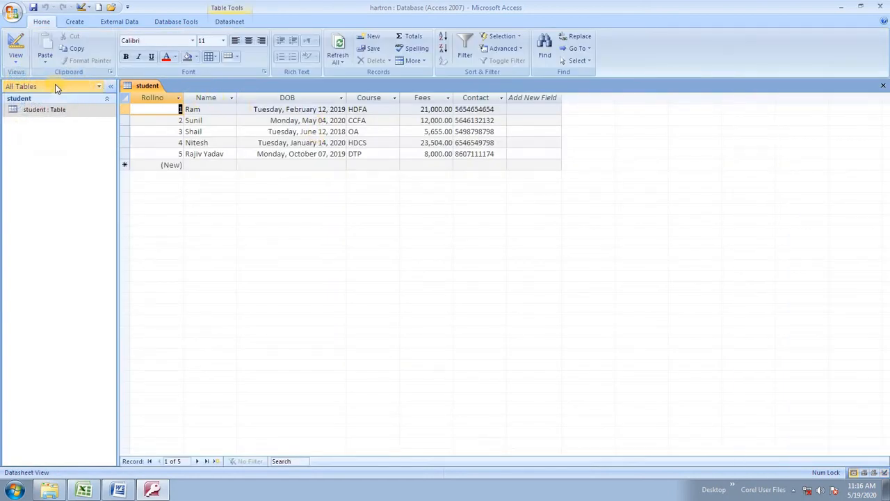
- Set the Name field's caption to "First Name" in the table design and show the records in Datasheet View
{"action": "left_click", "coordinate": [15, 57]}
{"action": "left_click", "coordinate": [41, 153]}
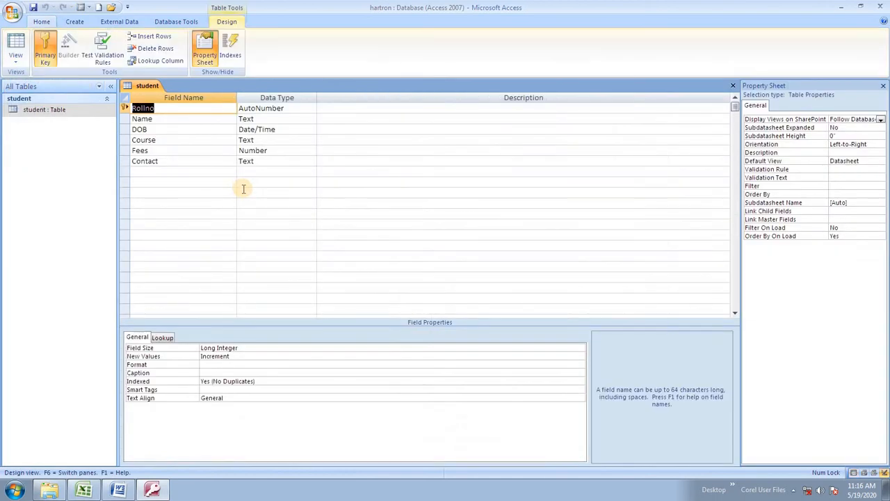
{"action": "left_click", "coordinate": [179, 119]}
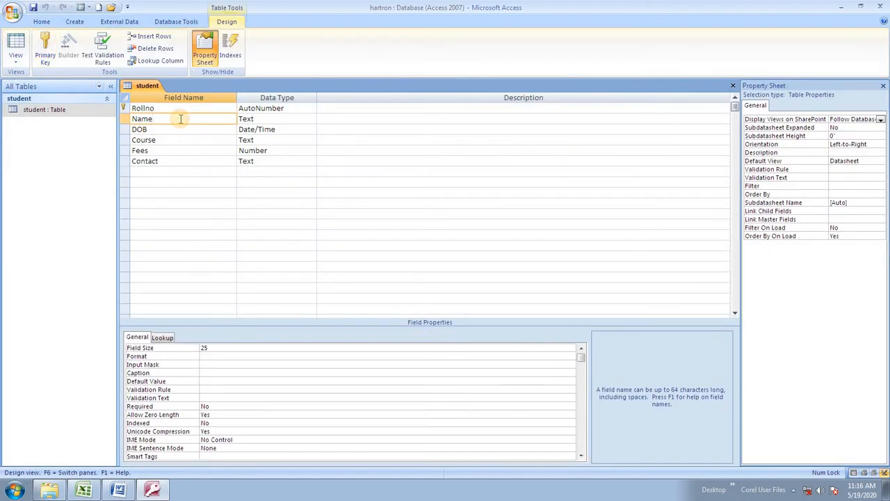
{"action": "left_click", "coordinate": [210, 372]}
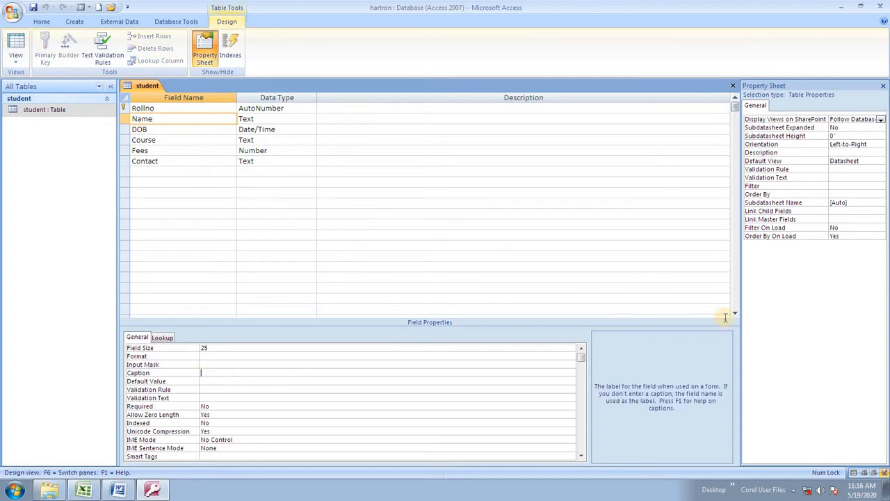
{"action": "type", "text": "First Name"}
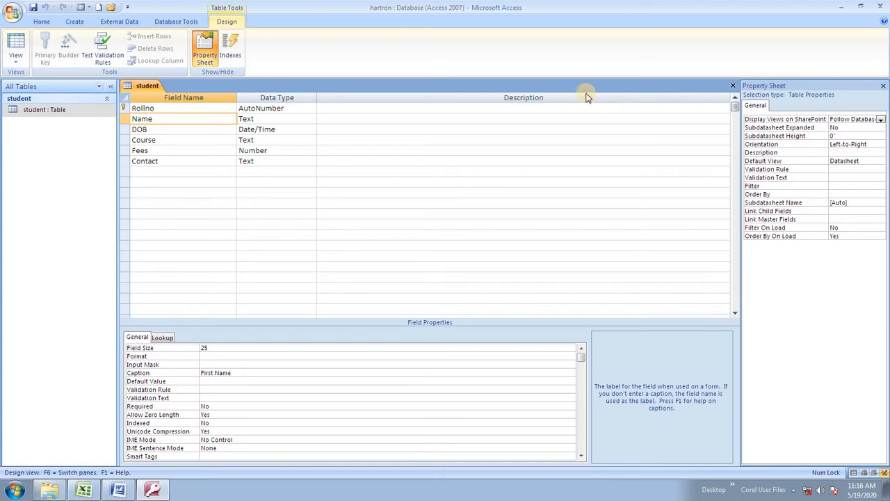
{"action": "left_click", "coordinate": [15, 59]}
{"action": "left_click", "coordinate": [42, 79]}
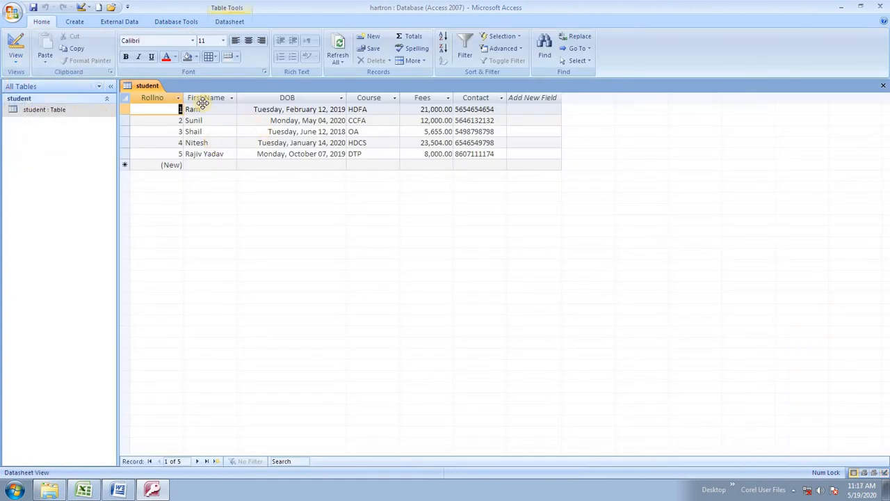
- Compare the Name field's name and caption in Design View with its column heading in Datasheet View
{"action": "left_click", "coordinate": [15, 59]}
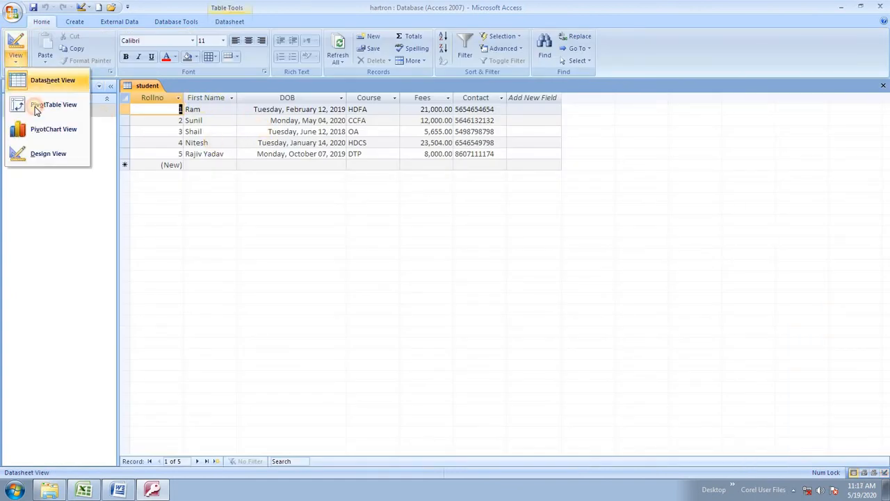
{"action": "left_click", "coordinate": [43, 154]}
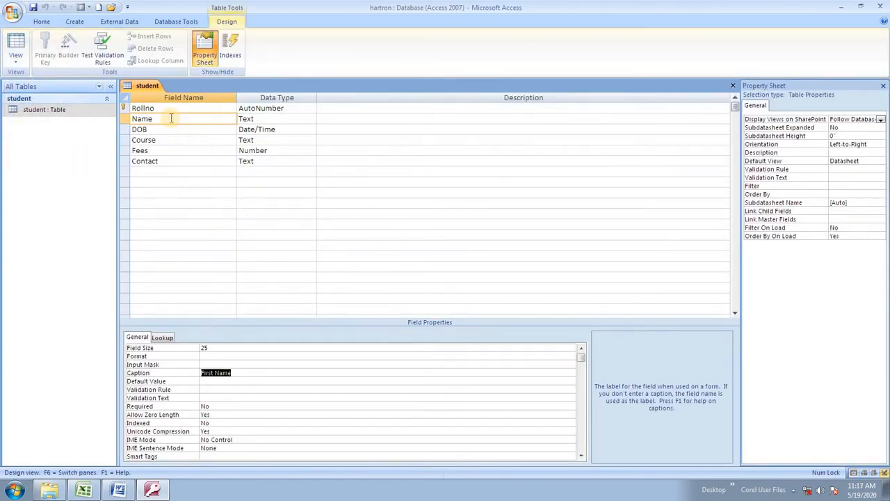
{"action": "left_click", "coordinate": [16, 59]}
{"action": "left_click", "coordinate": [42, 79]}
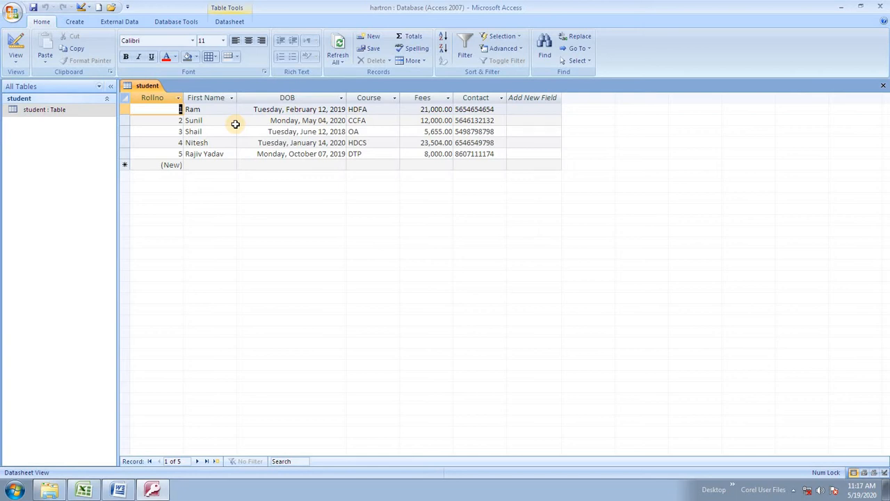
- Set the DOB field's caption to "Date Of Birth" in the table design and show the records in Datasheet View
{"action": "left_click", "coordinate": [15, 55]}
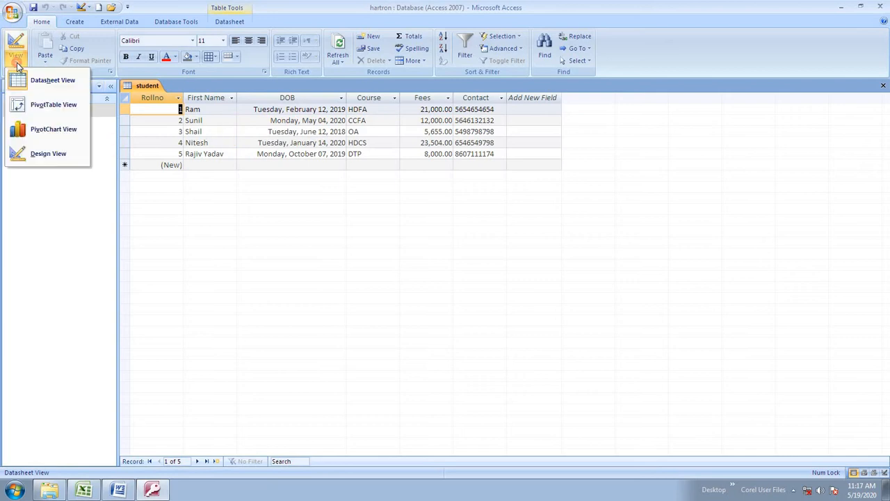
{"action": "left_click", "coordinate": [63, 153]}
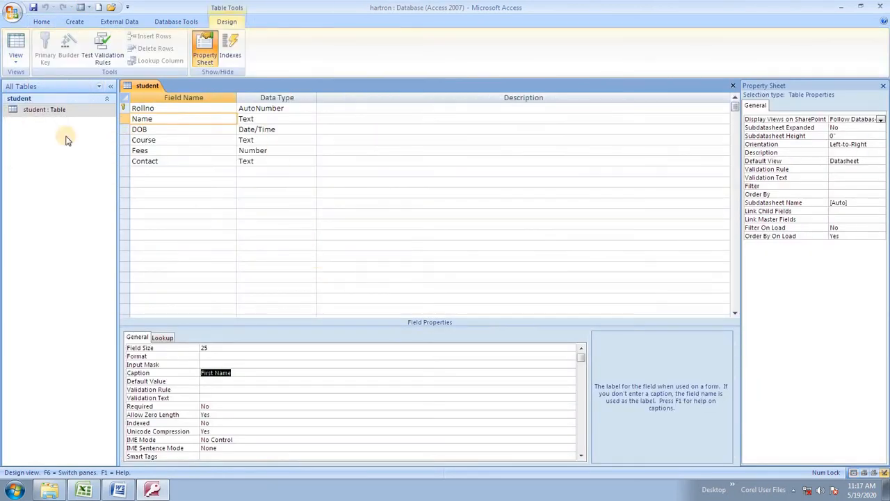
{"action": "left_click", "coordinate": [249, 129]}
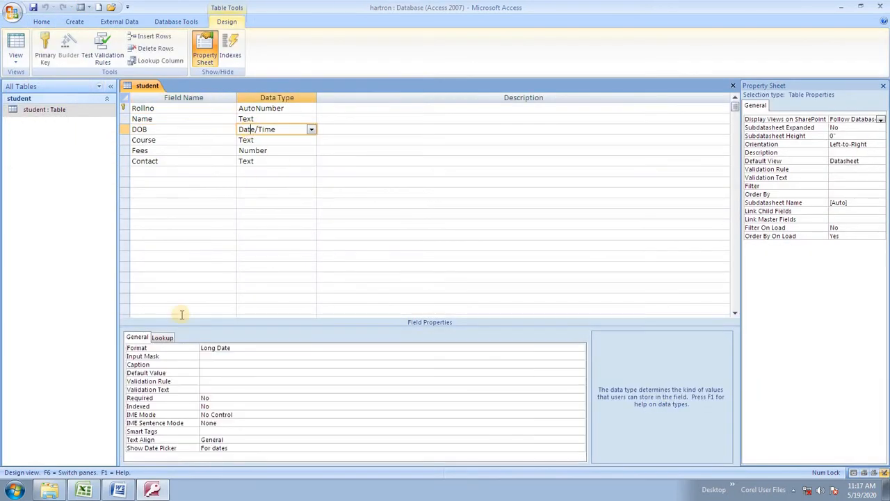
{"action": "left_click", "coordinate": [215, 364]}
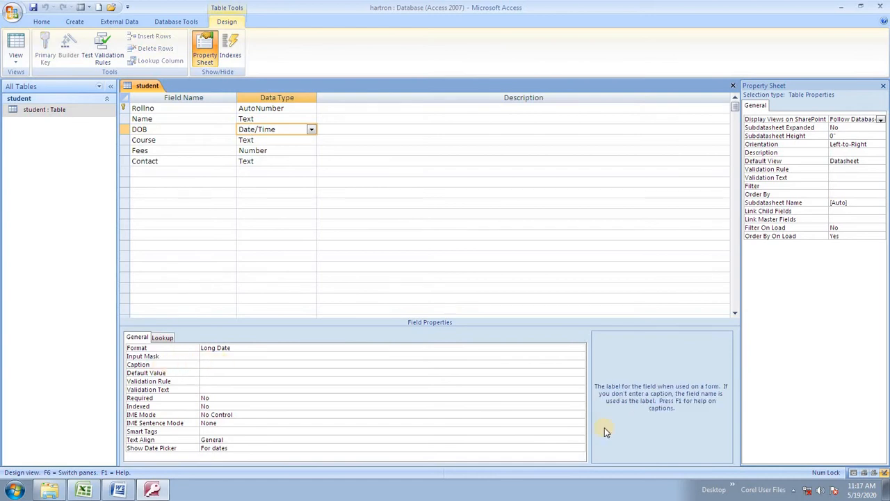
{"action": "type", "text": "Date Of Birth"}
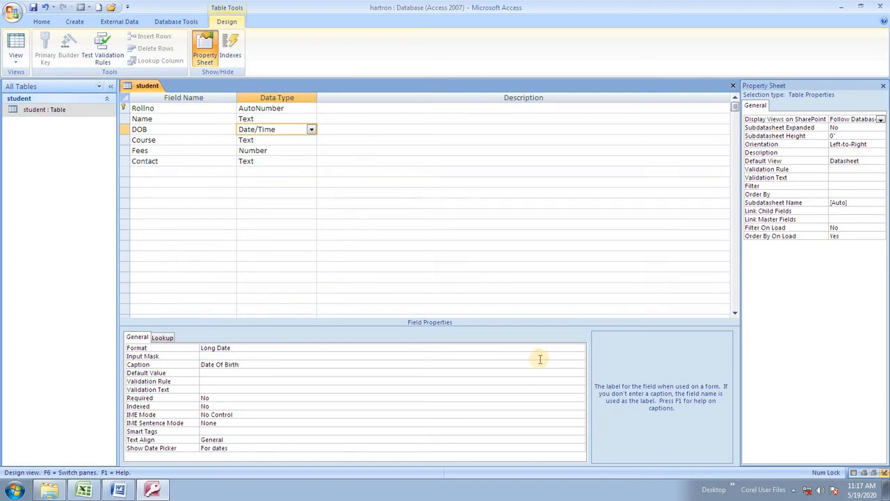
{"action": "left_click", "coordinate": [15, 61]}
{"action": "left_click", "coordinate": [46, 83]}
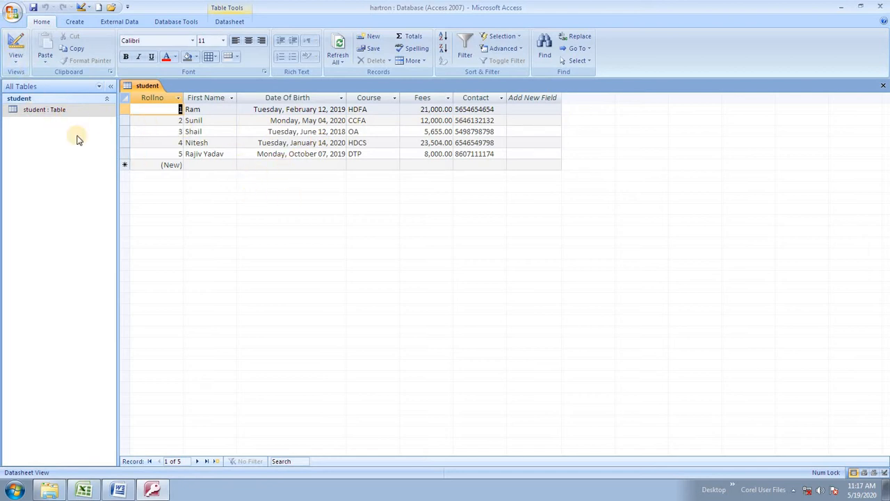
- Insert a Marks field with the Number data type above Contact, save the table design, and return to Datasheet View
{"action": "left_click", "coordinate": [15, 66]}
{"action": "left_click", "coordinate": [46, 152]}
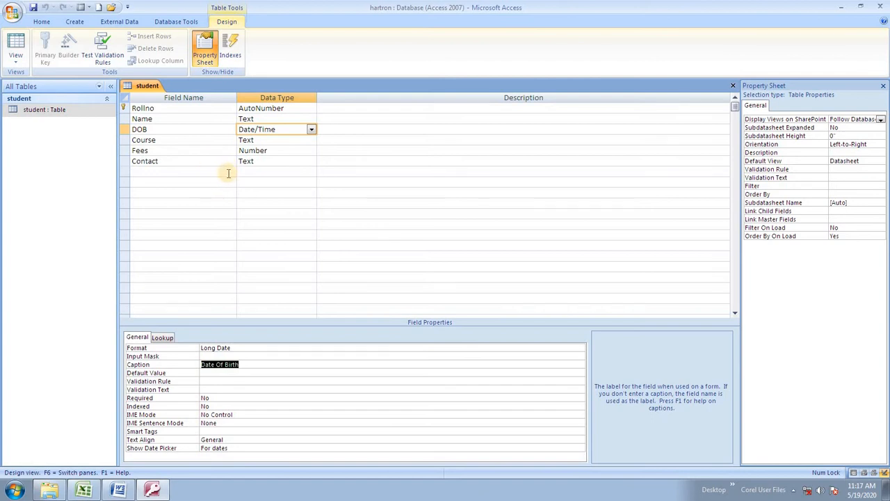
{"action": "left_click", "coordinate": [147, 160]}
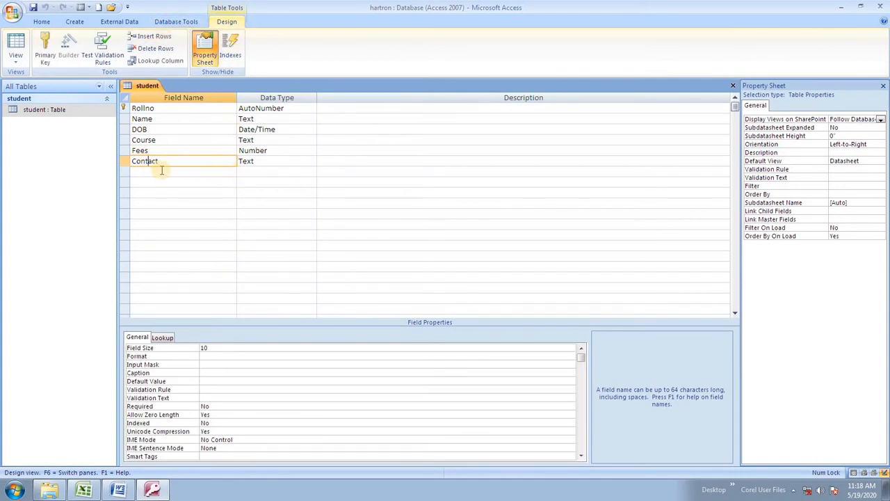
{"action": "left_click", "coordinate": [153, 38]}
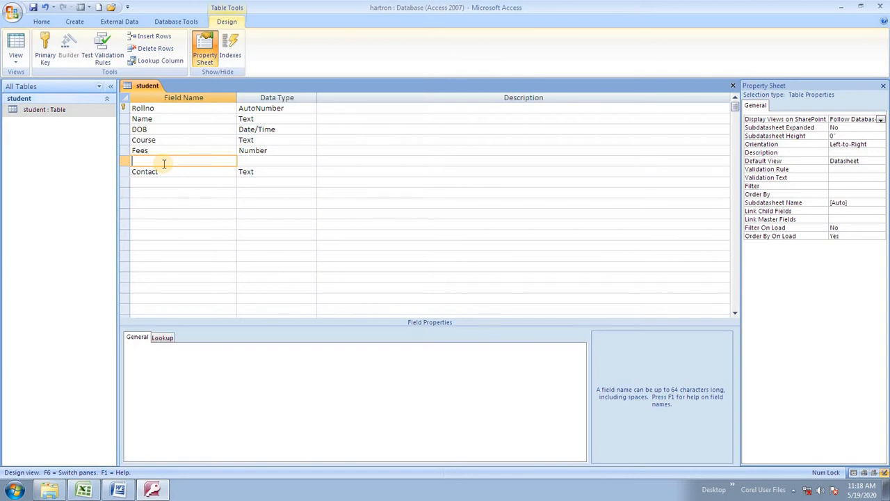
{"action": "type", "text": "Marks"}
{"action": "key", "text": "Tab"}
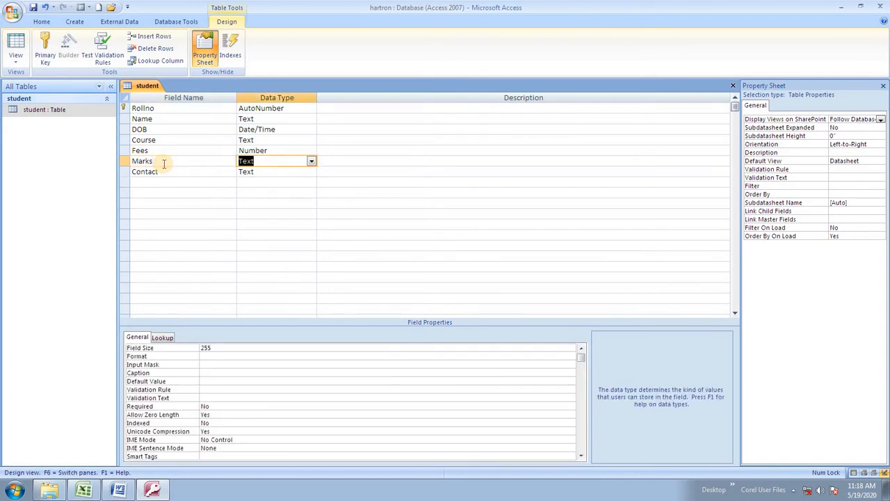
{"action": "type", "text": "number"}
{"action": "key", "text": "ctrl+s"}
{"action": "left_click", "coordinate": [21, 64]}
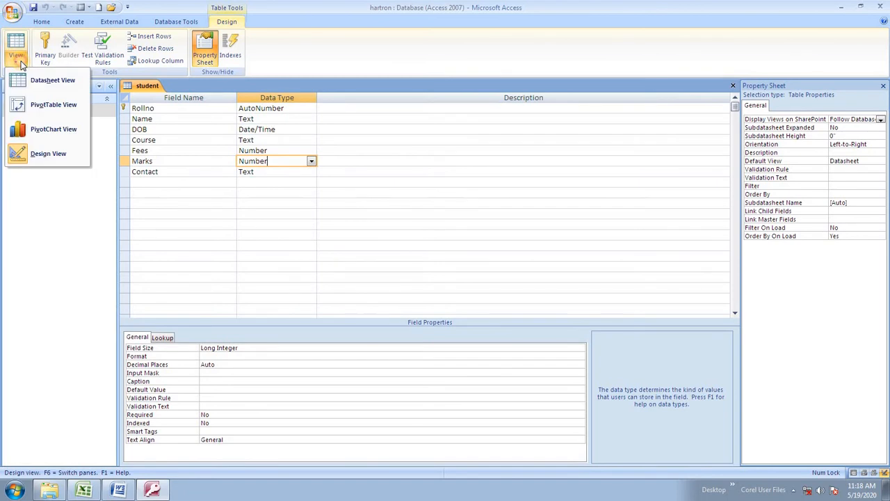
{"action": "left_click", "coordinate": [32, 80]}
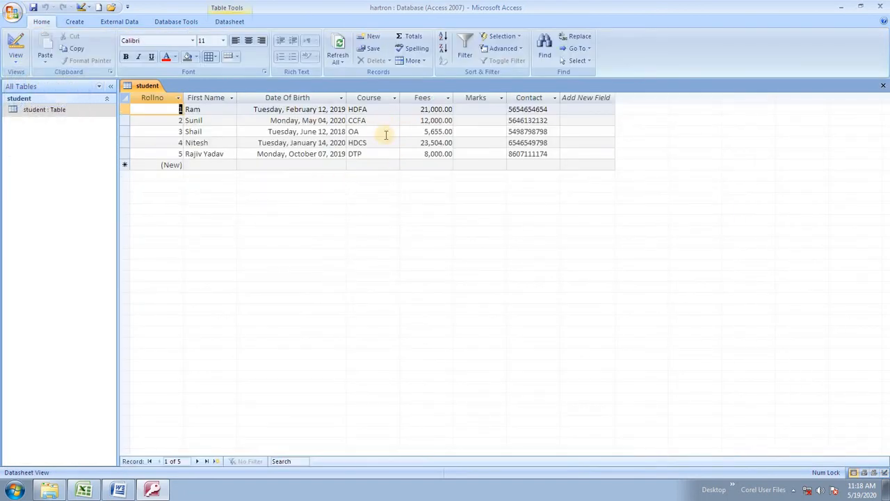
- Fill the Marks column for roll numbers 1 to 5 with 255, 214, 451, 101 and 457
{"action": "left_click", "coordinate": [477, 111]}
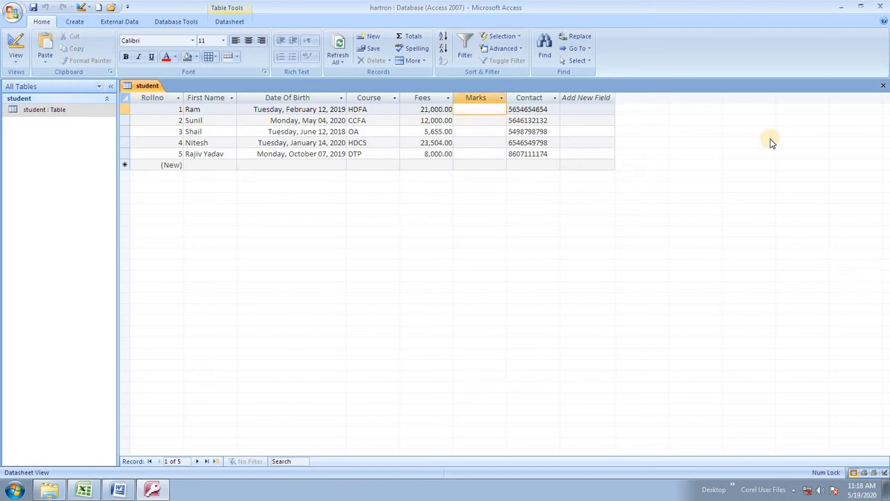
{"action": "type", "text": "255"}
{"action": "key", "text": "Tab"}
{"action": "key", "text": "Tab"}
{"action": "key", "text": "Down"}
{"action": "key", "text": "Tab"}
{"action": "key", "text": "Tab"}
{"action": "key", "text": "Tab"}
{"action": "key", "text": "Tab"}
{"action": "key", "text": "Tab"}
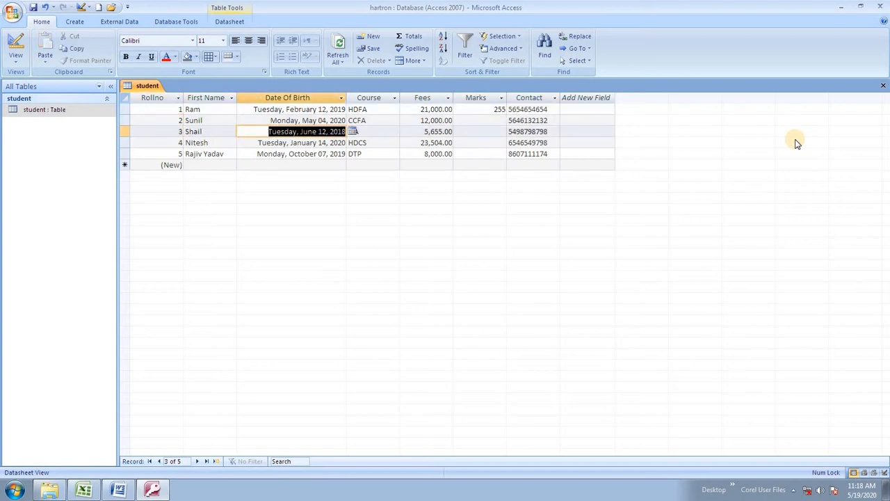
{"action": "key", "text": "Up"}
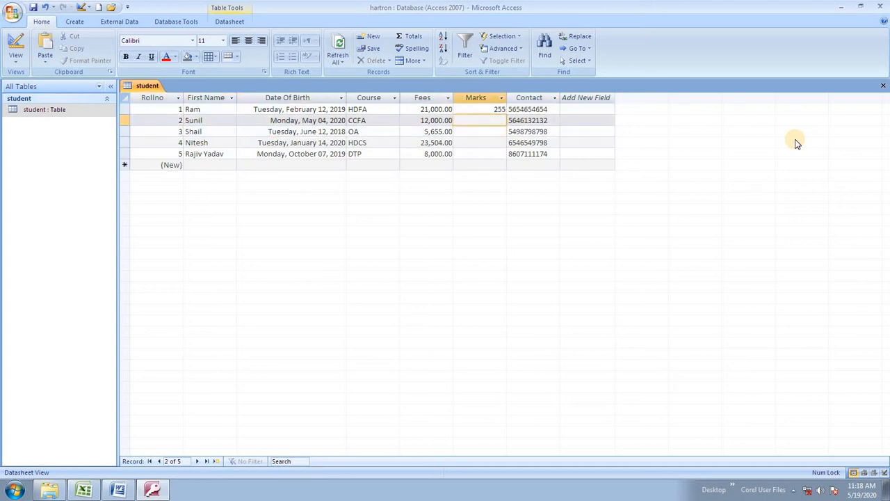
{"action": "type", "text": "214"}
{"action": "key", "text": "Down"}
{"action": "type", "text": "451"}
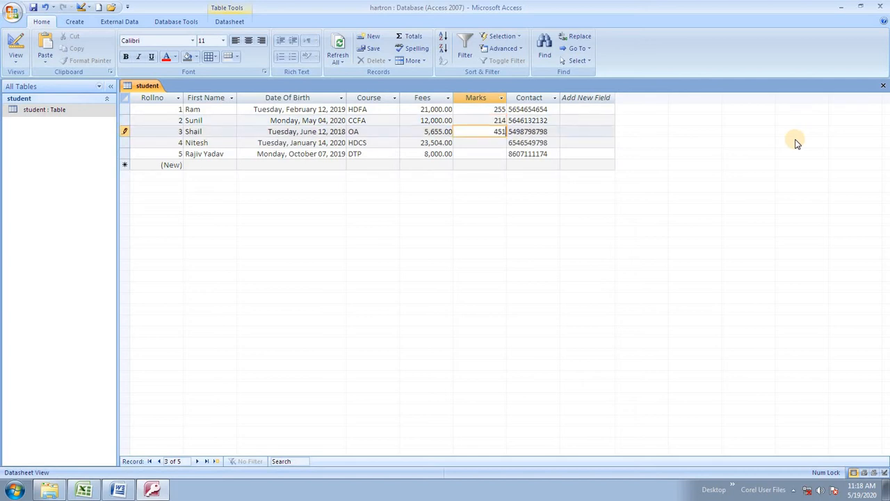
{"action": "key", "text": "Down"}
{"action": "type", "text": "1"}
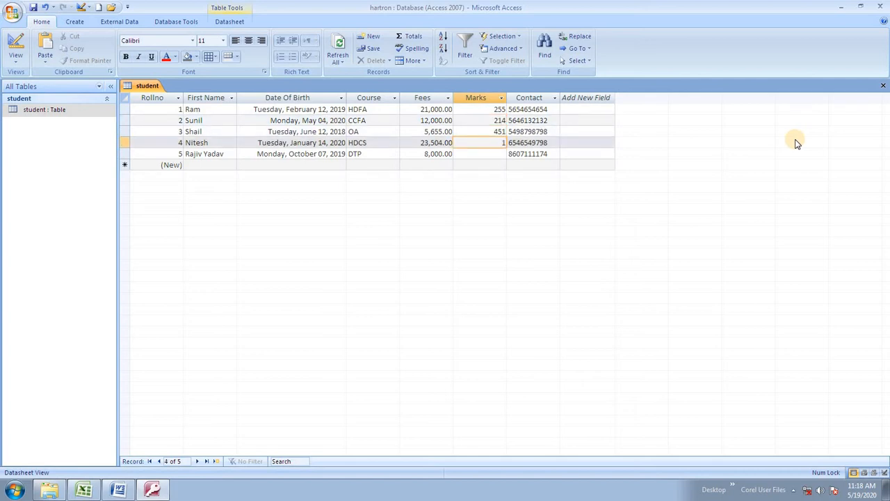
{"action": "type", "text": "01"}
{"action": "key", "text": "Down"}
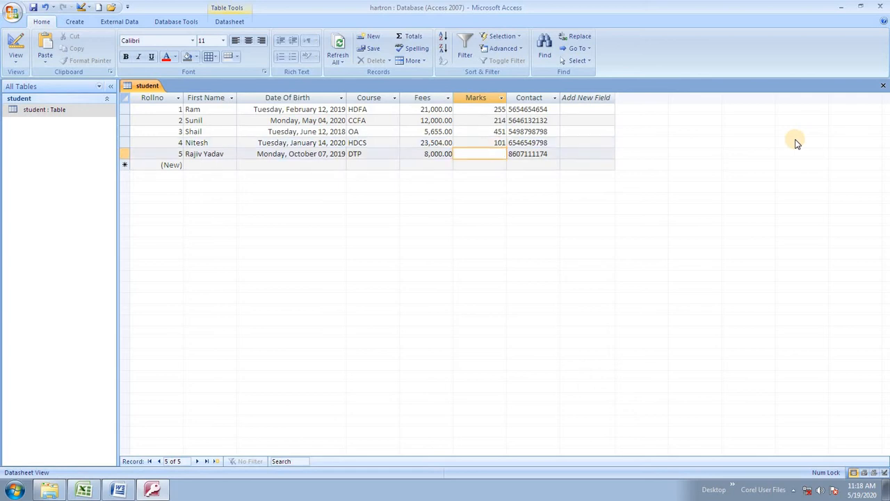
{"action": "type", "text": "457"}
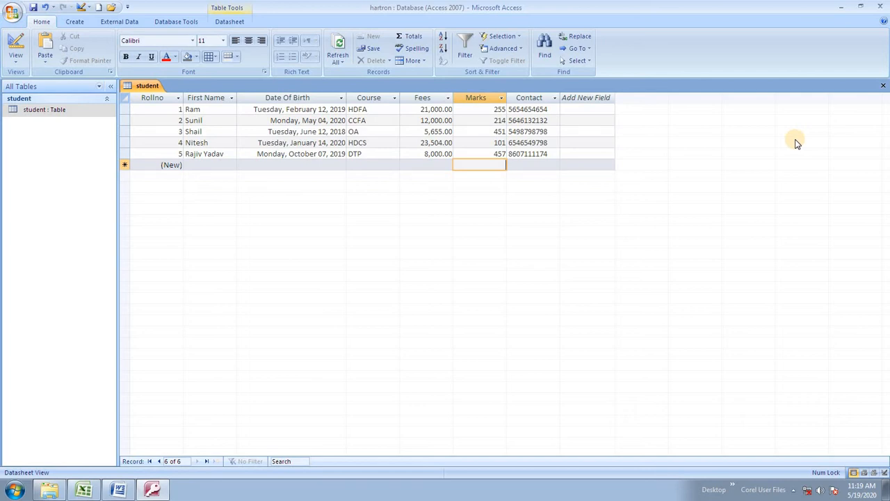
- Permanently delete the Fees field and its data from the student table in Design View
{"action": "left_click", "coordinate": [15, 57]}
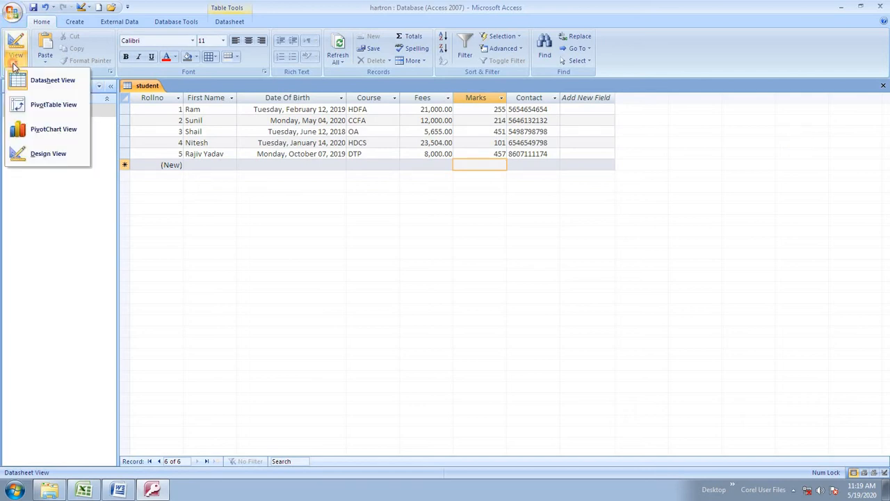
{"action": "left_click", "coordinate": [37, 158]}
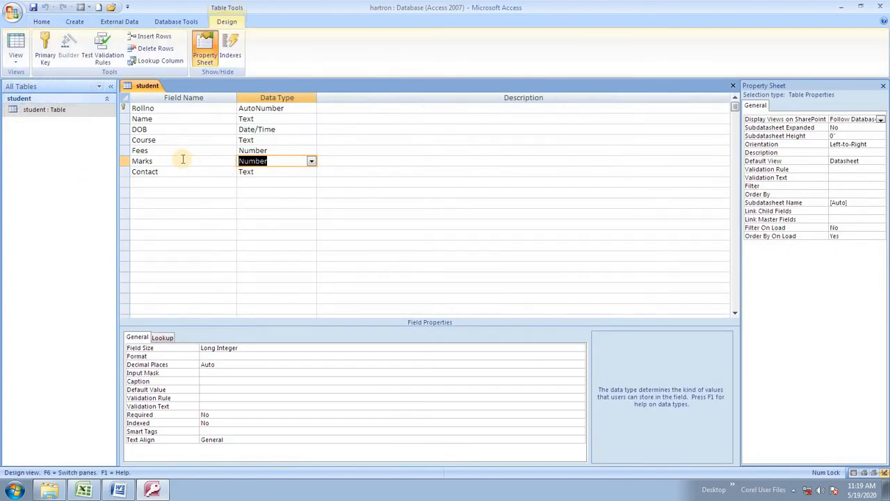
{"action": "left_click", "coordinate": [155, 149]}
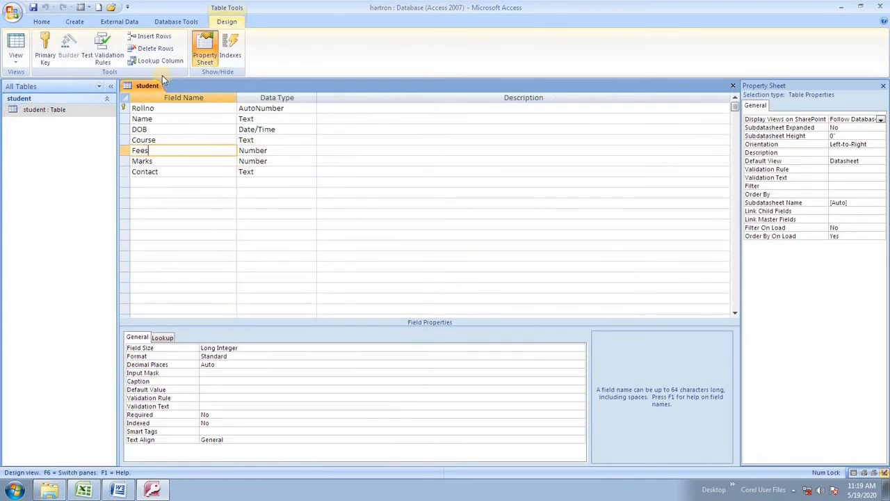
{"action": "left_click", "coordinate": [165, 52]}
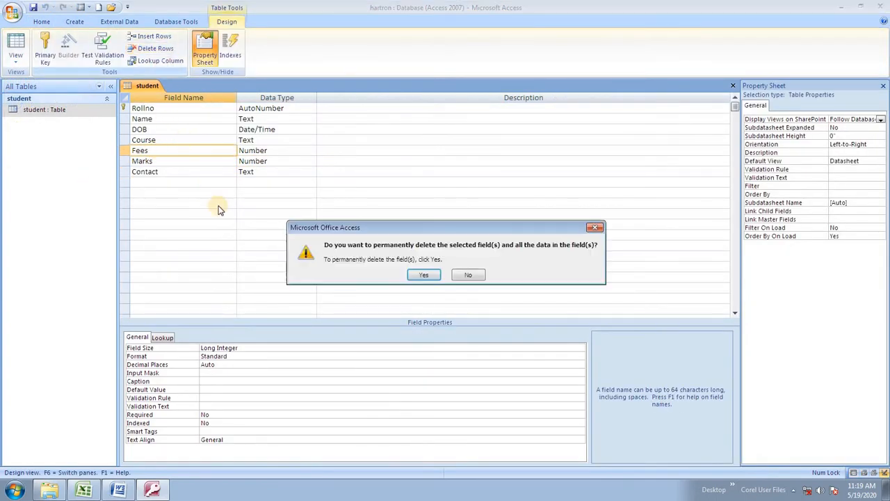
{"action": "left_click", "coordinate": [422, 275]}
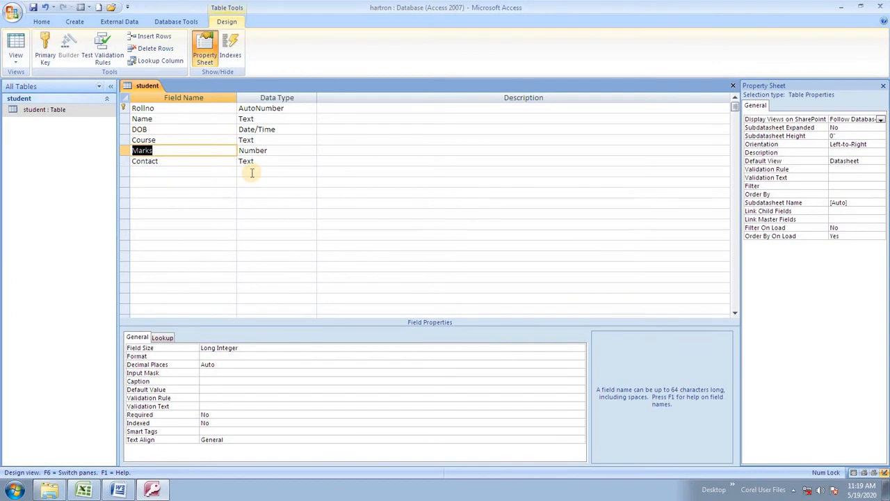
- Show the student table in Datasheet View and widen the Date Of Birth column slightly
{"action": "left_click", "coordinate": [16, 59]}
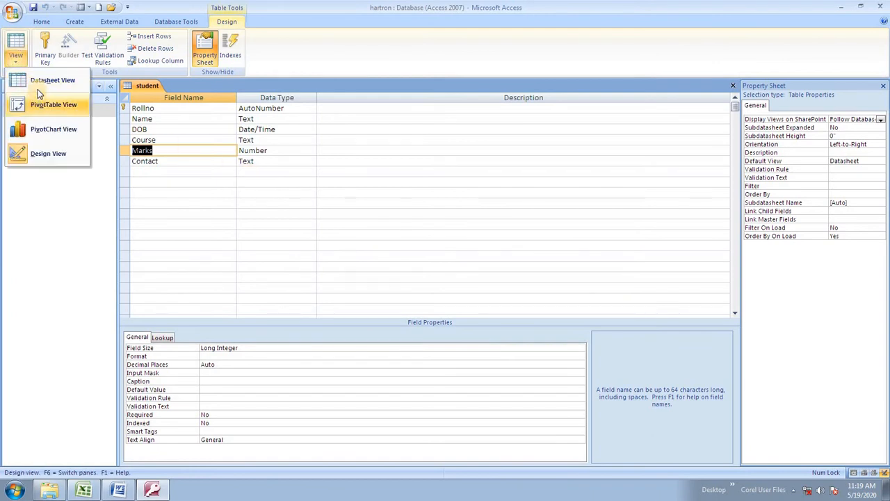
{"action": "left_click", "coordinate": [52, 83]}
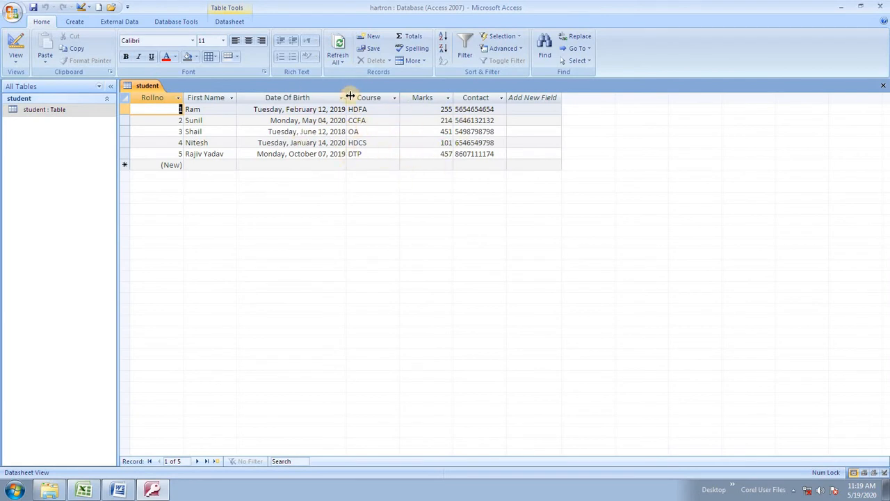
{"action": "left_click_drag", "start_coordinate": [346, 97], "coordinate": [361, 98]}
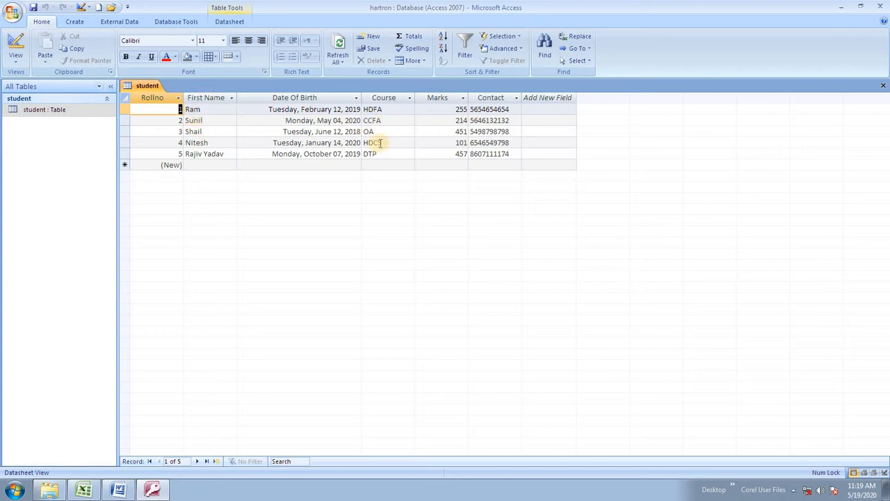
- Return the student table to Design View
{"action": "left_click", "coordinate": [15, 59]}
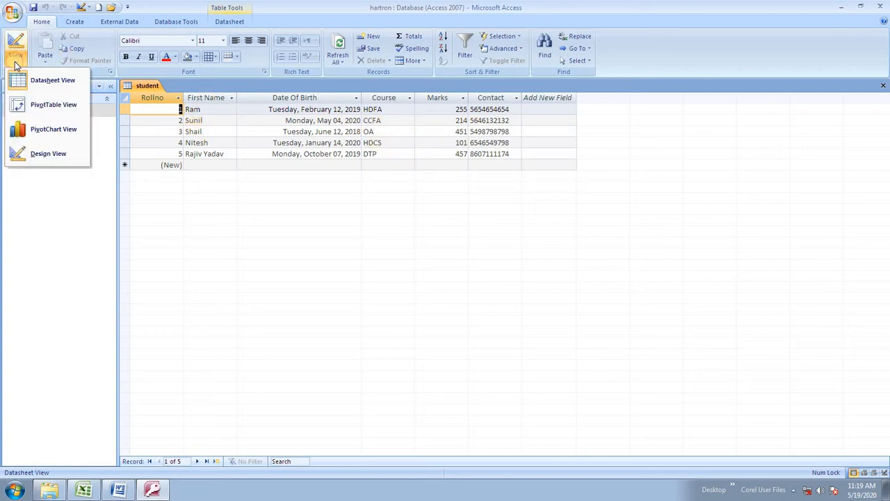
{"action": "left_click", "coordinate": [60, 154]}
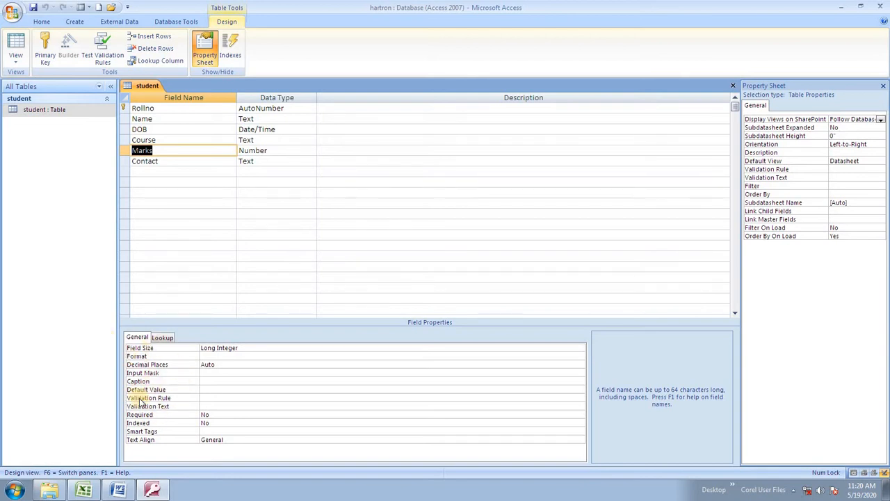
{"action": "left_click", "coordinate": [15, 59]}
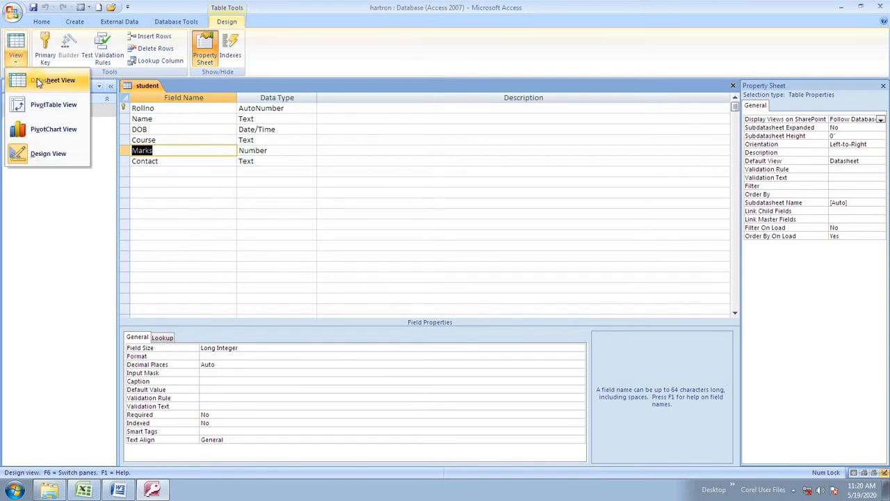
{"action": "left_click", "coordinate": [88, 148]}
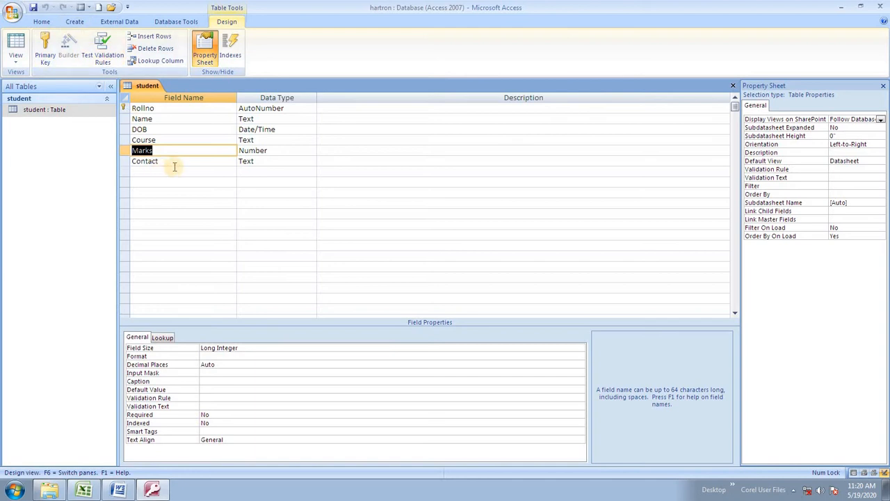
- Create a new blank table and save it as "Marks Details"
{"action": "left_click", "coordinate": [75, 23]}
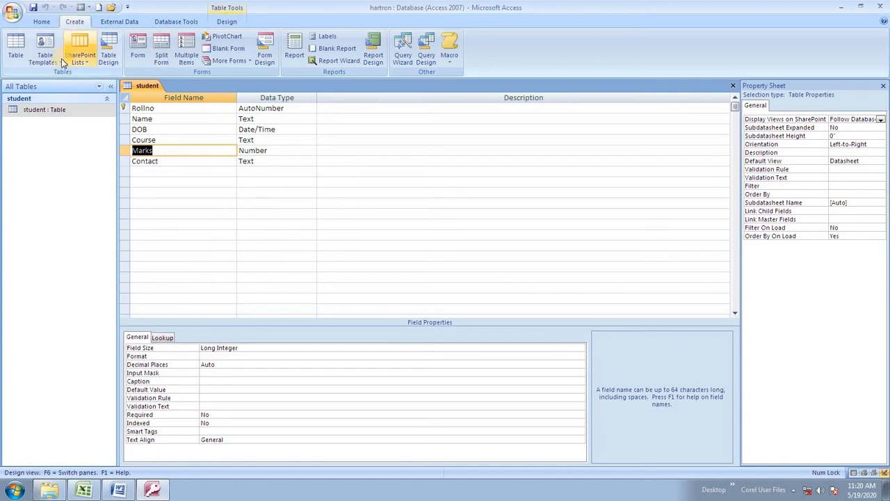
{"action": "left_click", "coordinate": [14, 50]}
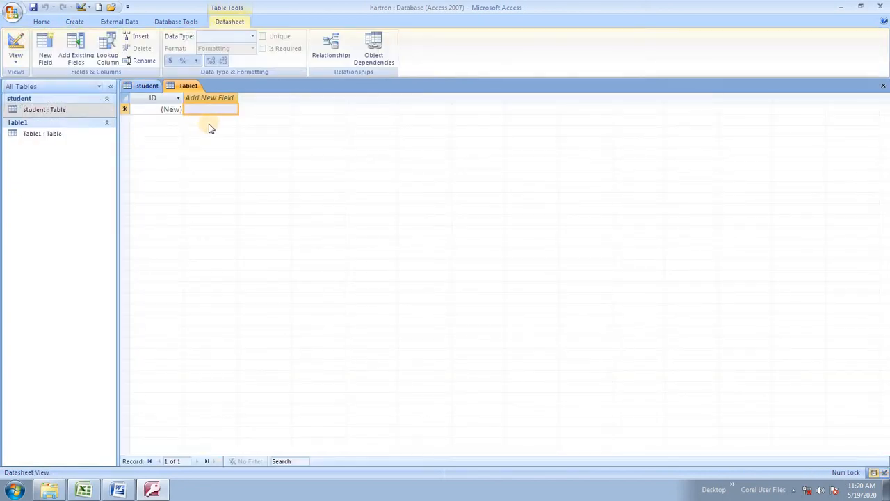
{"action": "key", "text": "ctrl+s"}
{"action": "type", "text": "Marks Details"}
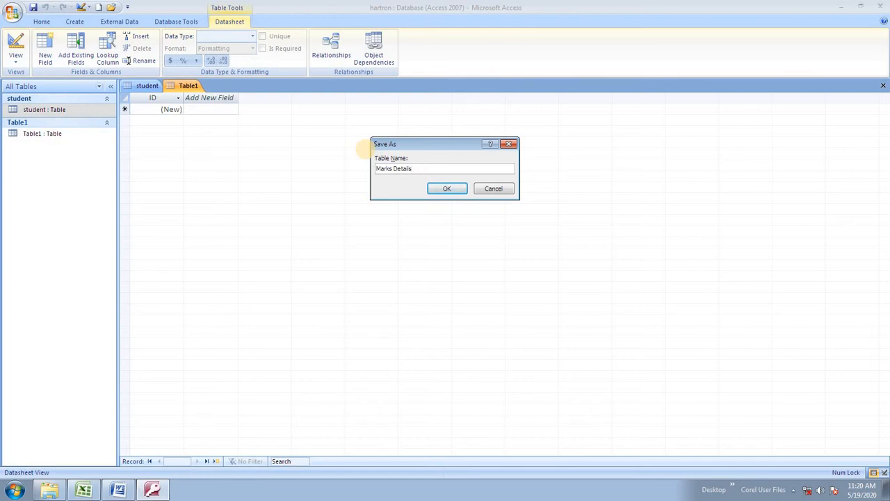
{"action": "left_click", "coordinate": [445, 188]}
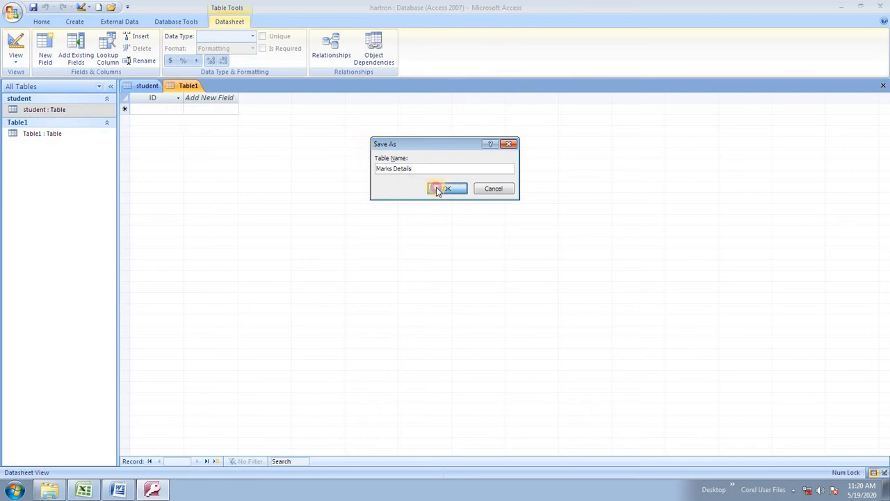
- Rename the ID field of the Marks Details table to Rollno in Design View, keeping its AutoNumber data type
{"action": "left_click", "coordinate": [15, 61]}
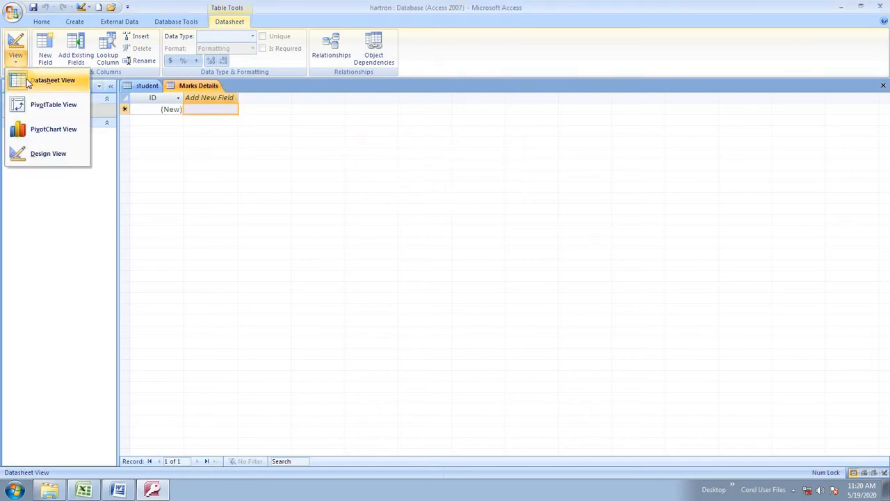
{"action": "left_click", "coordinate": [48, 152]}
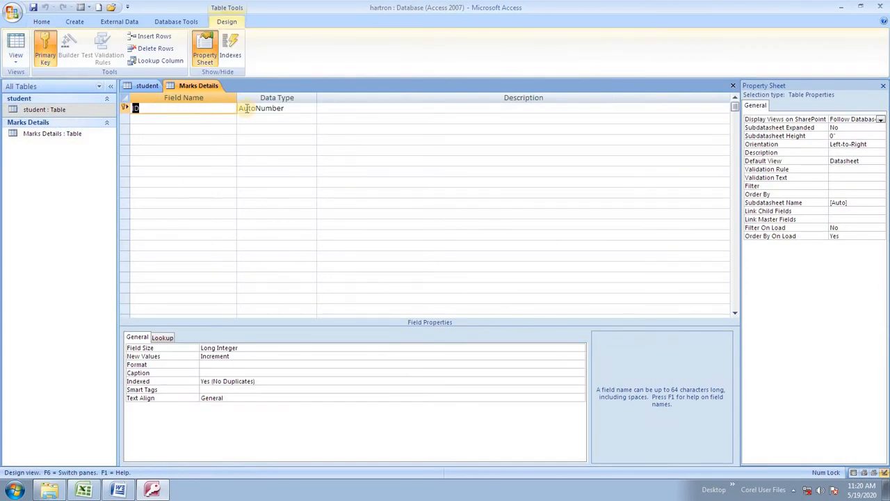
{"action": "type", "text": "Rolllno"}
{"action": "key", "text": "BackSpace"}
{"action": "key", "text": "BackSpace"}
{"action": "key", "text": "BackSpace"}
{"action": "type", "text": "no"}
{"action": "key", "text": "Return"}
{"action": "key", "text": "Return"}
{"action": "key", "text": "Return"}
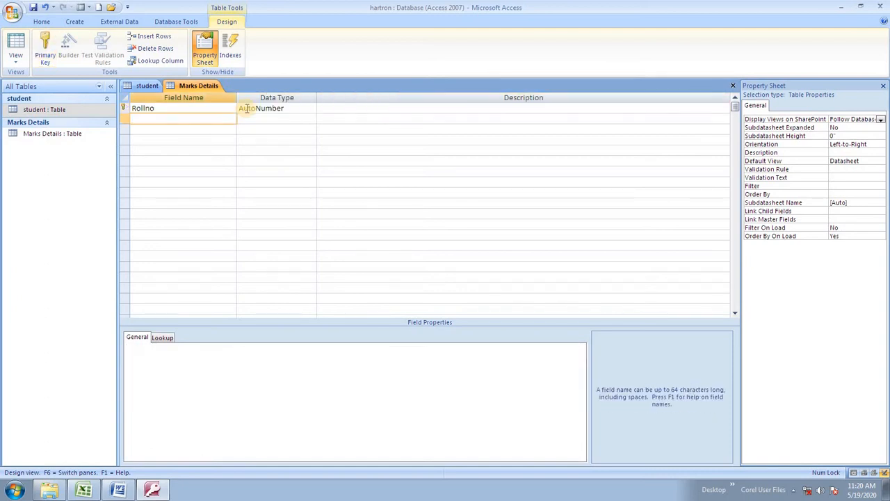
- Add a Name field with the Text data type below Rollno
{"action": "type", "text": "Fisrt"}
{"action": "key", "text": "BackSpace"}
{"action": "key", "text": "BackSpace"}
{"action": "key", "text": "BackSpace"}
{"action": "key", "text": "BackSpace"}
{"action": "key", "text": "BackSpace"}
{"action": "type", "text": "Name"}
{"action": "key", "text": "Return"}
{"action": "key", "text": "Return"}
{"action": "key", "text": "Return"}
{"action": "key", "text": "Return"}
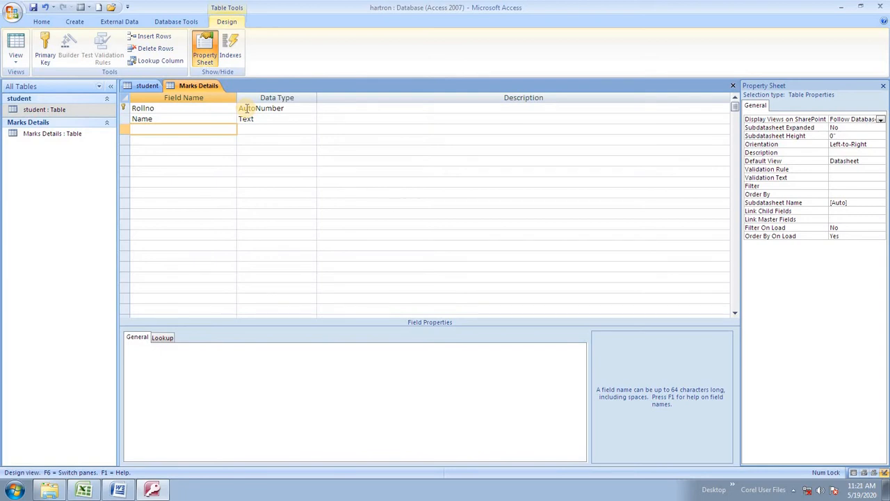
- Add a Math field with the Number data type below Name
{"action": "type", "text": "Math"}
{"action": "key", "text": "Return"}
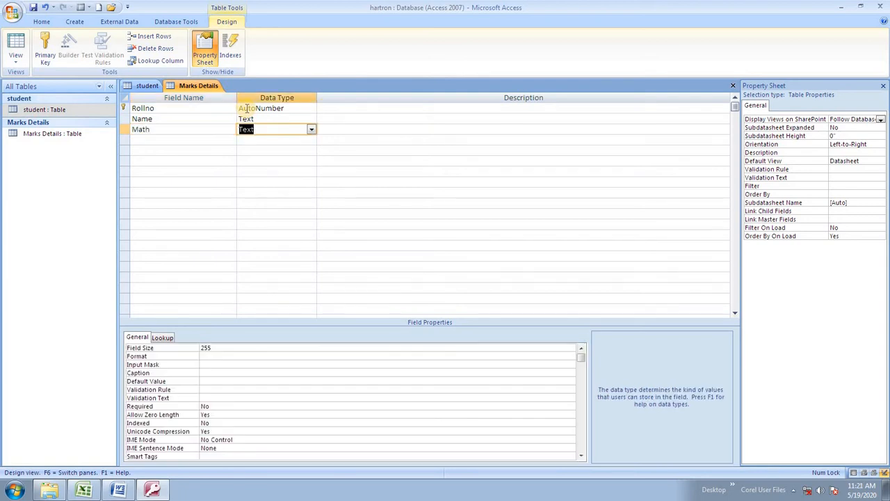
{"action": "type", "text": "m"}
{"action": "key", "text": "BackSpace"}
{"action": "key", "text": "BackSpace"}
{"action": "type", "text": "n"}
{"action": "key", "text": "Return"}
{"action": "key", "text": "Return"}
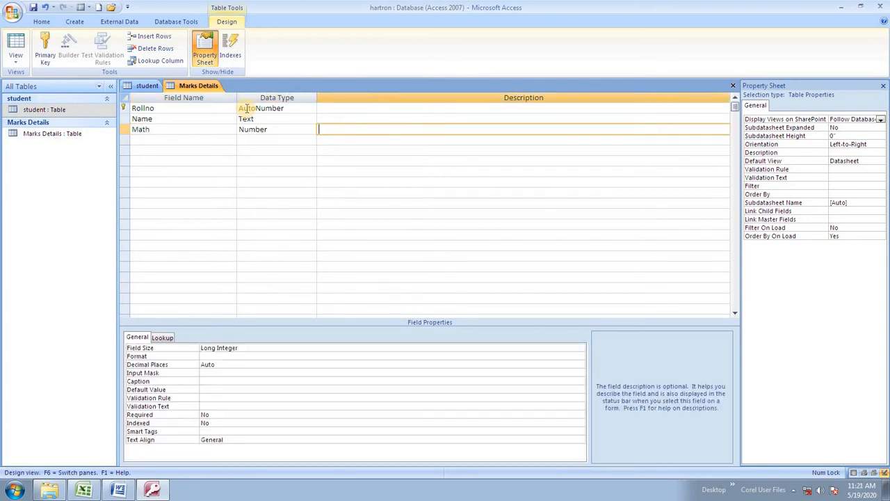
- Add Hindi and English fields below Math, both with the Number data type
{"action": "type", "text": "Hindi"}
{"action": "key", "text": "Return"}
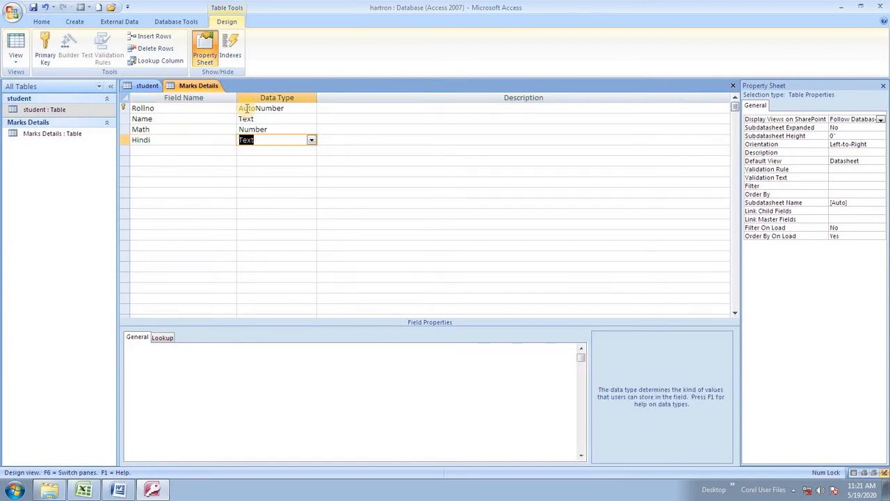
{"action": "type", "text": "n"}
{"action": "key", "text": "Return"}
{"action": "key", "text": "Return"}
{"action": "type", "text": "English"}
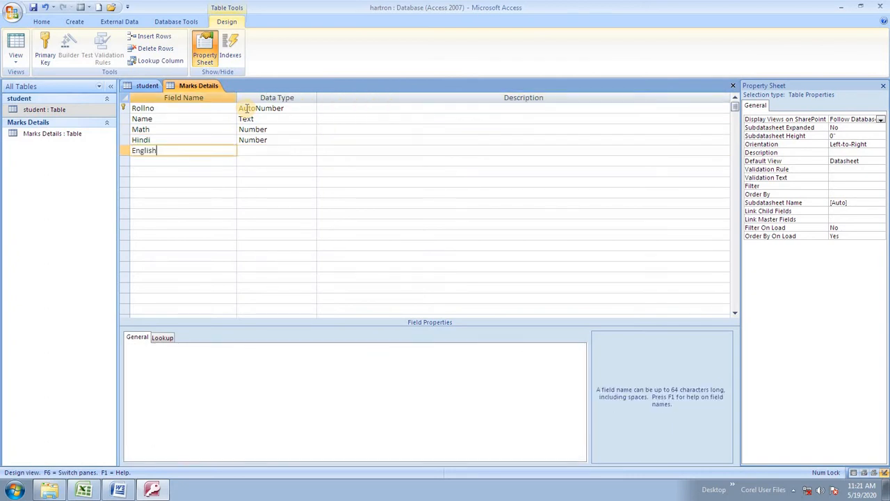
{"action": "key", "text": "Return"}
{"action": "type", "text": "number"}
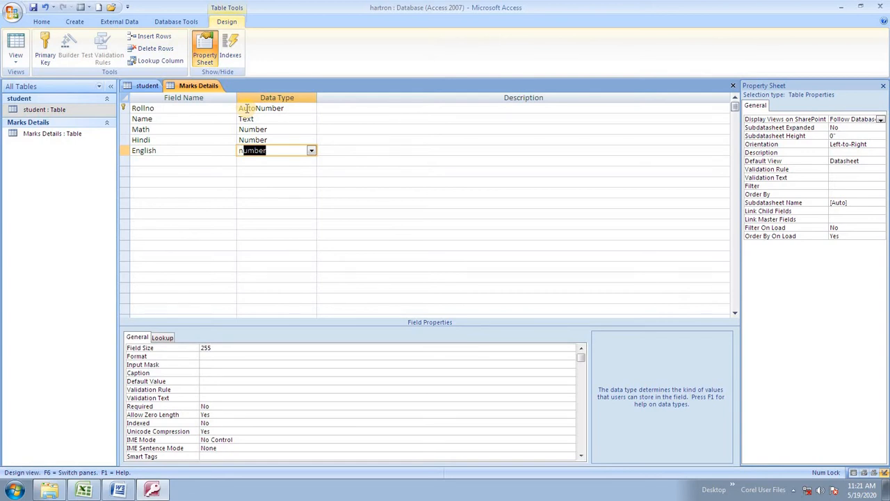
{"action": "key", "text": "Return"}
{"action": "key", "text": "Return"}
- Add a Science field with the Number data type below English
{"action": "type", "text": "Scienc"}
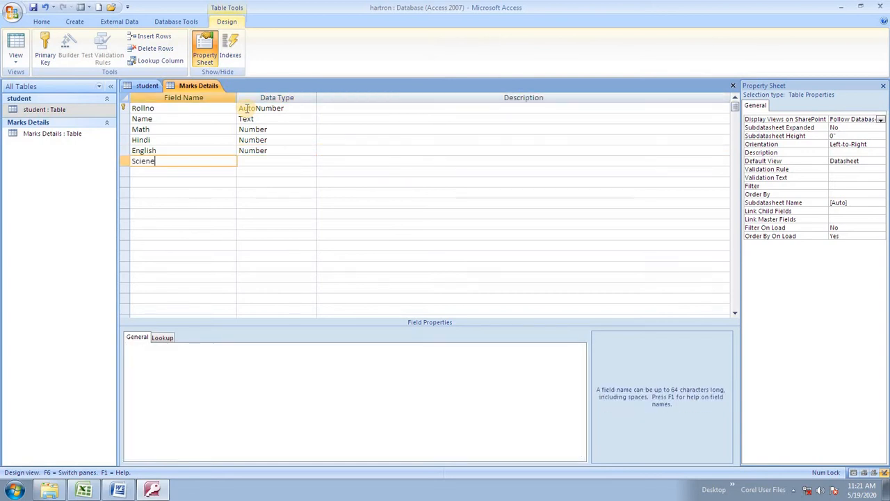
{"action": "key", "text": "BackSpace"}
{"action": "type", "text": "ce"}
{"action": "key", "text": "Return"}
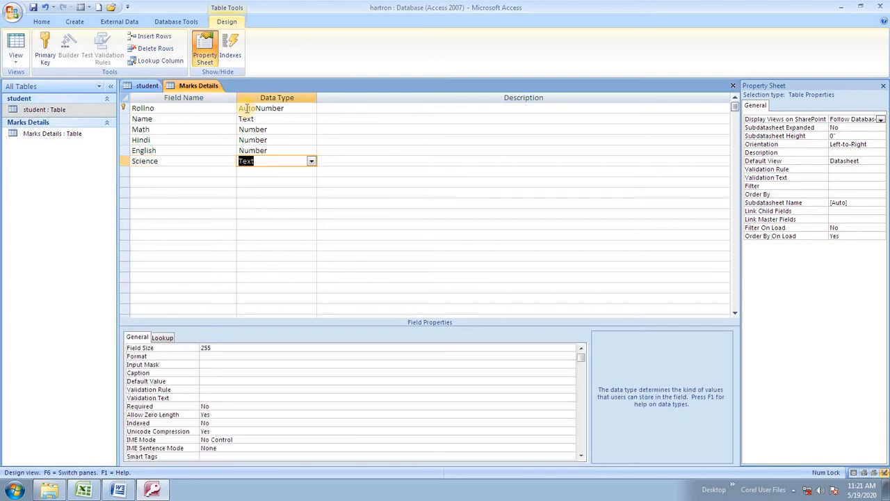
{"action": "type", "text": "n"}
{"action": "key", "text": "Return"}
{"action": "key", "text": "Return"}
- Add a Physical field with the Number data type below Science
{"action": "type", "text": "Ph"}
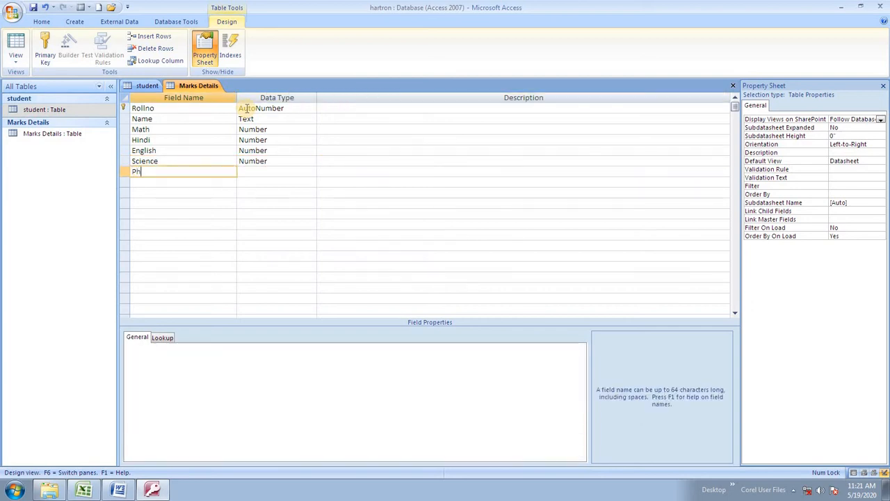
{"action": "type", "text": "yscial"}
{"action": "key", "text": "BackSpace"}
{"action": "key", "text": "BackSpace"}
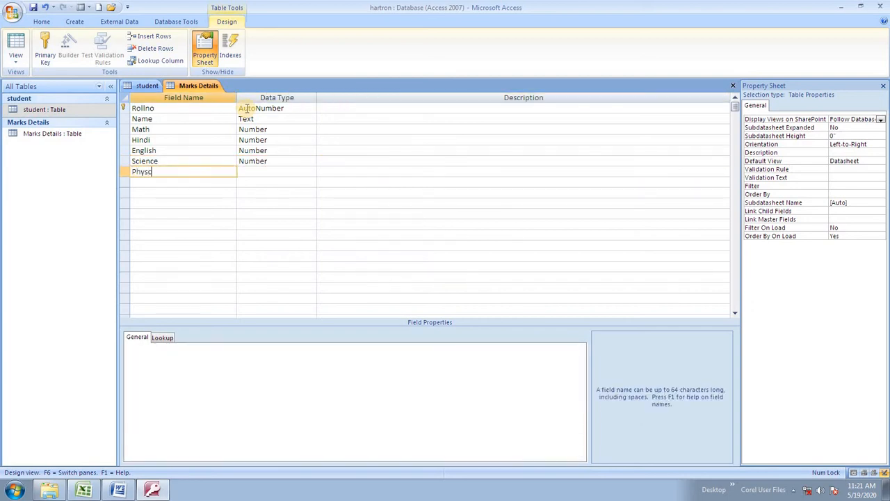
{"action": "key", "text": "BackSpace"}
{"action": "type", "text": "ical"}
{"action": "key", "text": "Return"}
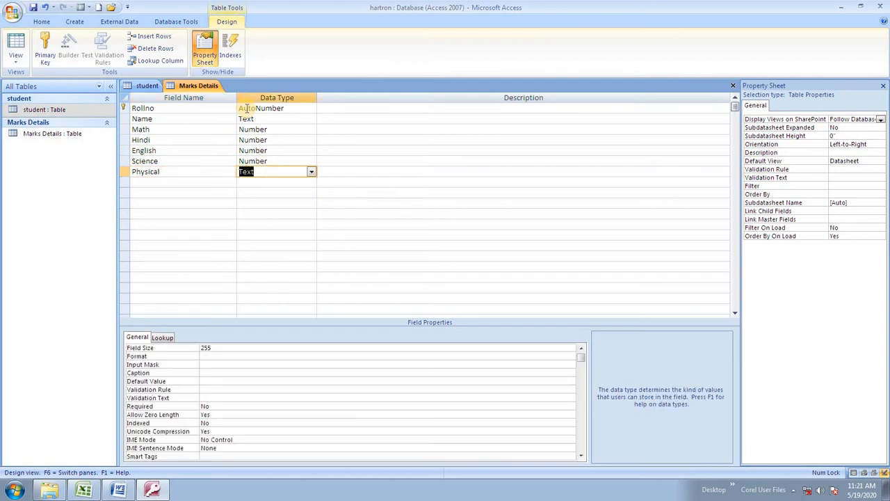
{"action": "type", "text": "number"}
{"action": "key", "text": "Return"}
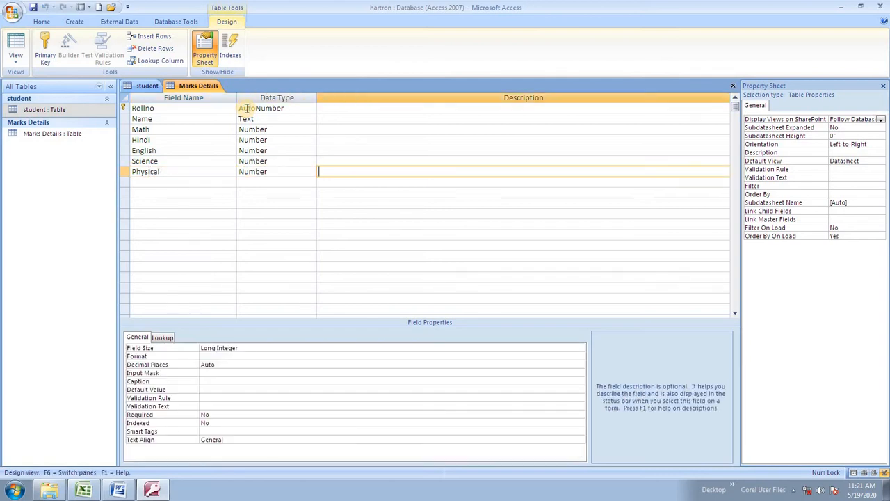
{"action": "key", "text": "Return"}
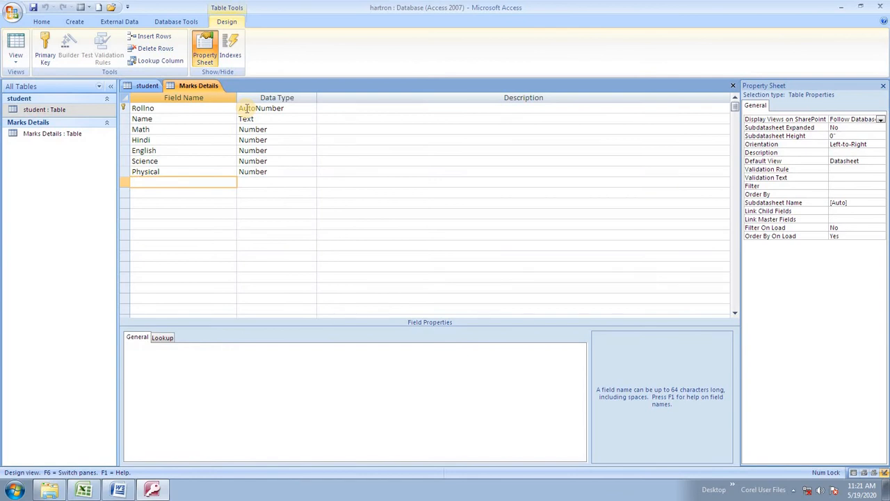
- Add a Total field with the Number data type below Physical
{"action": "type", "text": "Total"}
{"action": "key", "text": "Return"}
{"action": "type", "text": "a"}
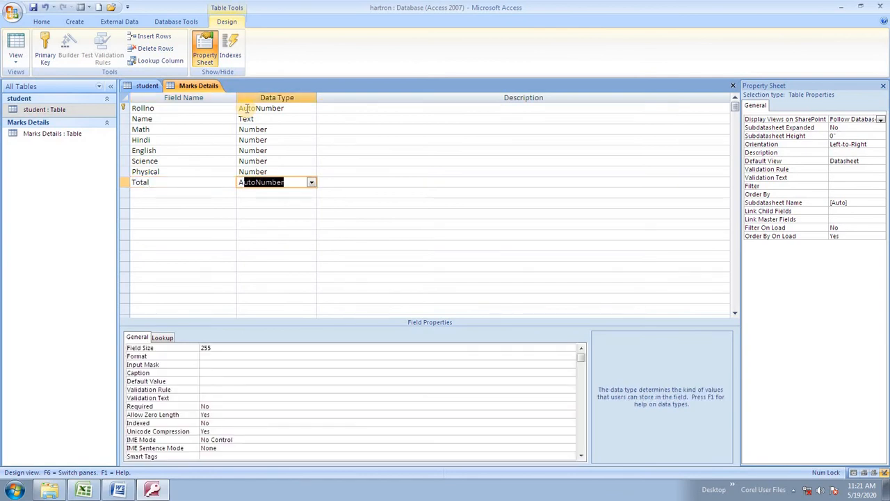
{"action": "key", "text": "BackSpace"}
{"action": "key", "text": "BackSpace"}
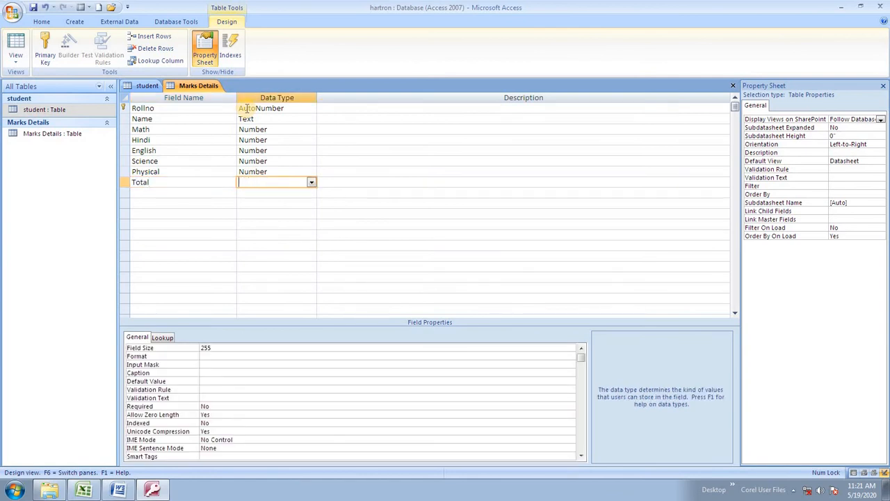
{"action": "type", "text": "n"}
{"action": "key", "text": "Return"}
{"action": "key", "text": "Return"}
- Add an Avg field with the Number data type below Total and save the table design
{"action": "type", "text": "Avg"}
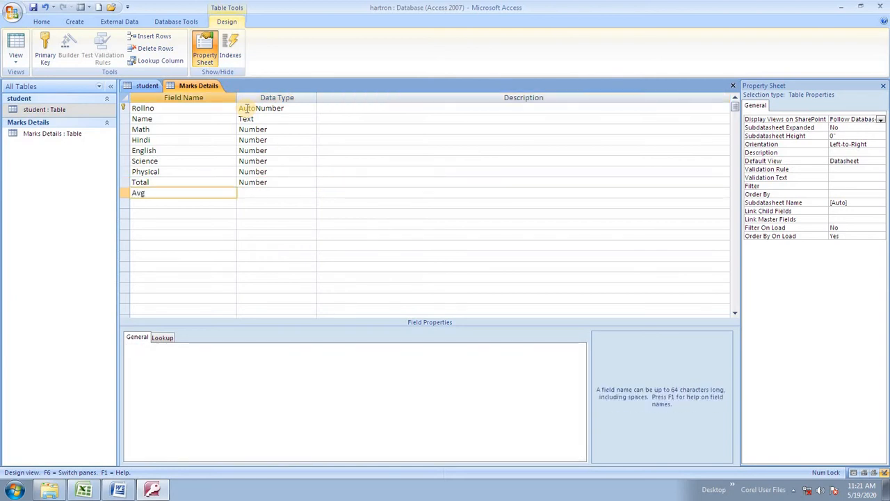
{"action": "key", "text": "Return"}
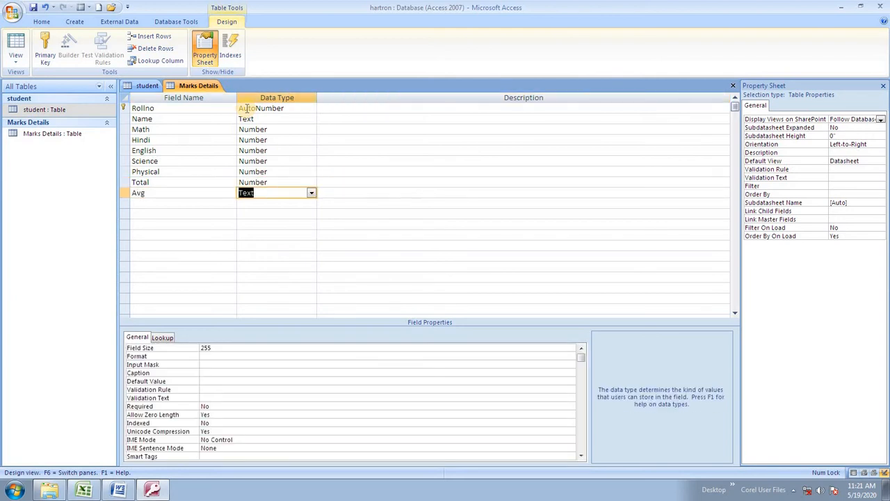
{"action": "type", "text": "number"}
{"action": "key", "text": "ctrl+s"}
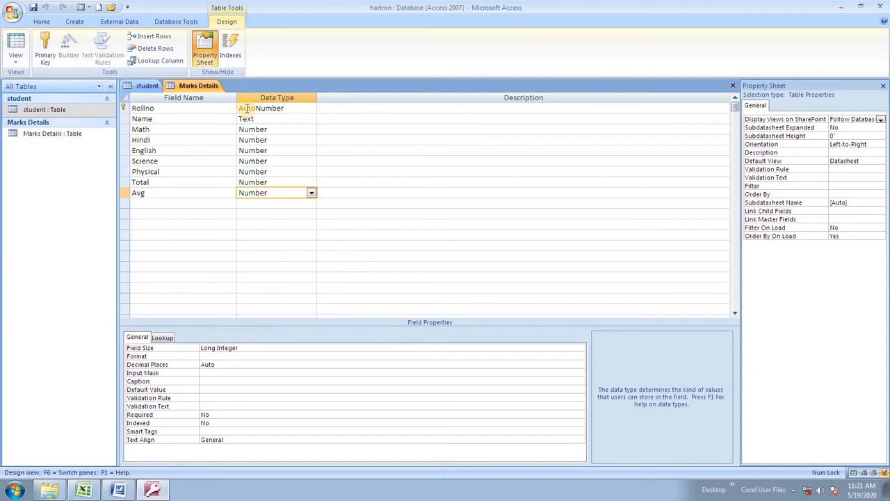
- Show the Marks Details table in Datasheet View and place the cursor in the new record's Name field
{"action": "left_click", "coordinate": [15, 59]}
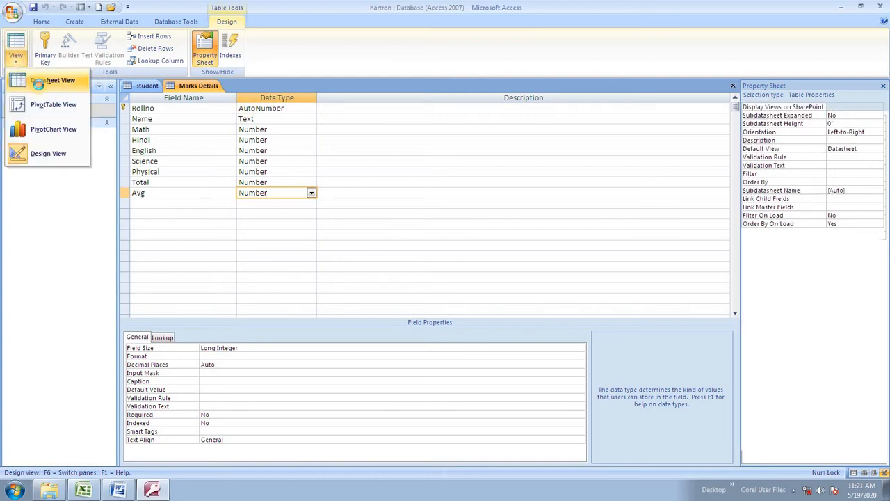
{"action": "left_click", "coordinate": [38, 82]}
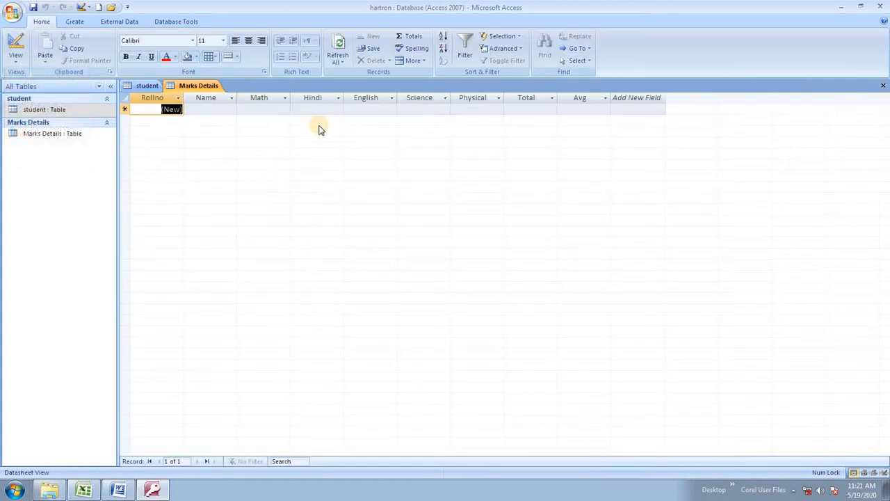
{"action": "left_click", "coordinate": [479, 111]}
{"action": "left_click", "coordinate": [216, 108]}
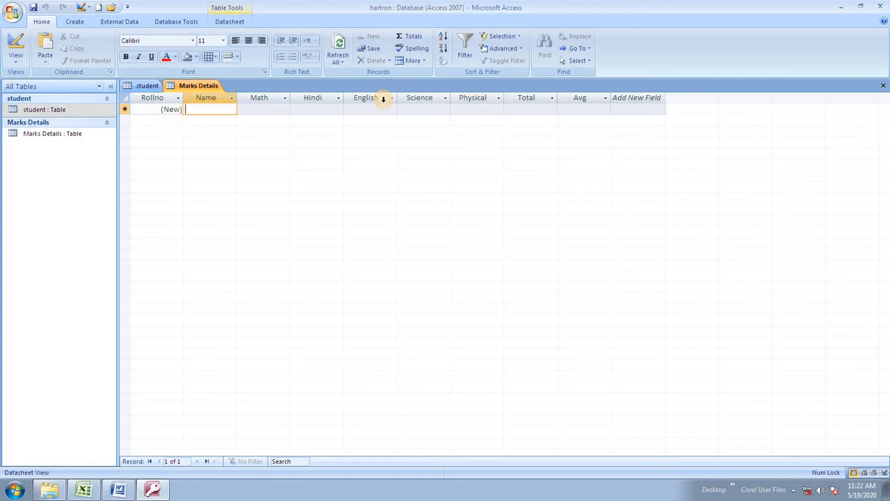
- Enter the student's name in the first Marks Details record and give it a Math mark of 101
{"action": "type", "text": "Ram"}
{"action": "key", "text": "Tab"}
{"action": "type", "text": "1"}
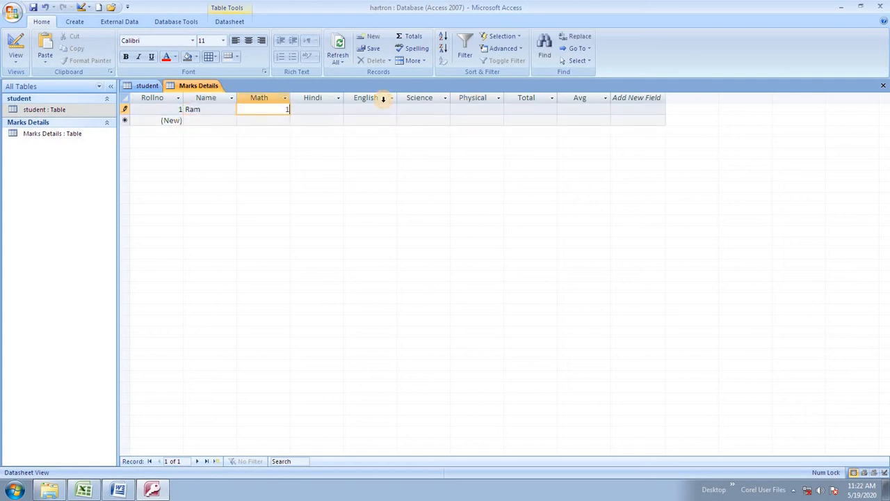
{"action": "type", "text": "01"}
{"action": "key", "text": "Tab"}
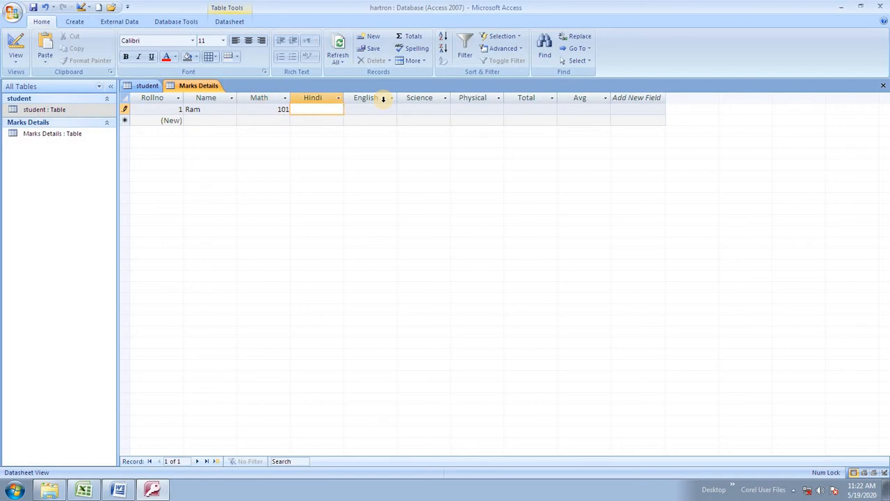
- Replace the first record's Math mark with -5, then leave the Math field empty
{"action": "key", "text": "shift+Tab"}
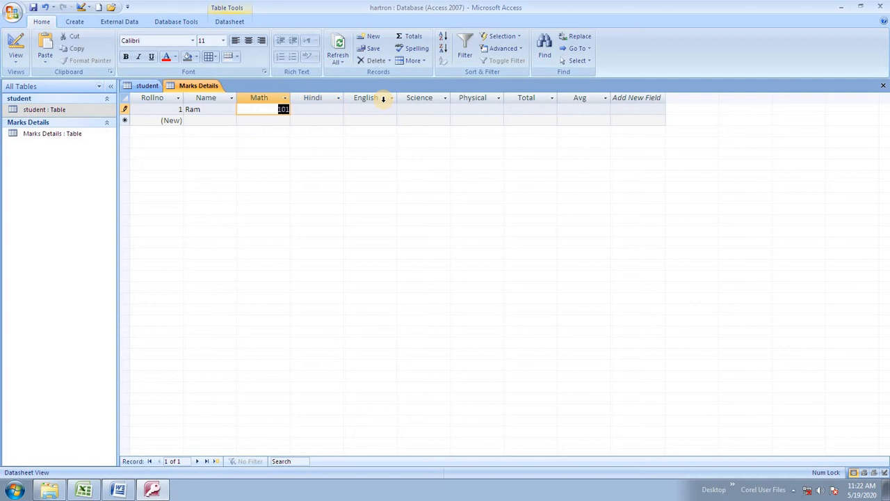
{"action": "key", "text": "Delete"}
{"action": "type", "text": "-5"}
{"action": "key", "text": "Tab"}
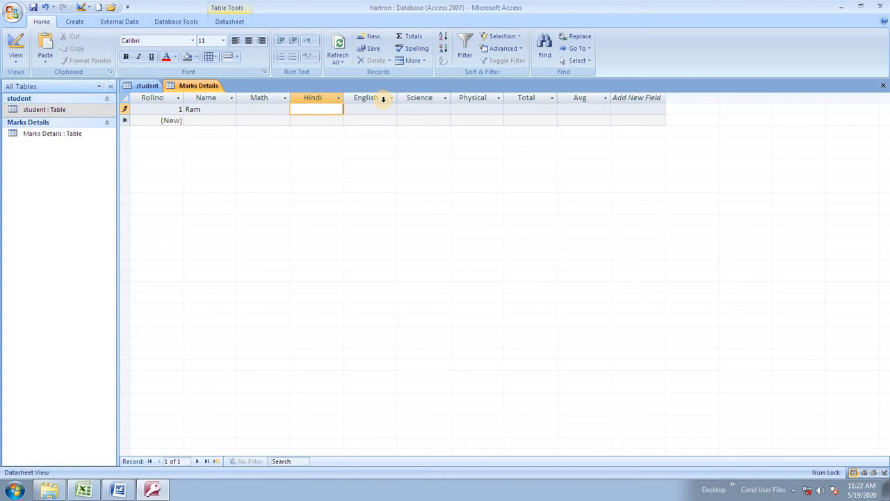
- Return Marks Details to Design View and open the Expression Builder for the Math field's Validation Rule
{"action": "left_click", "coordinate": [16, 57]}
{"action": "left_click", "coordinate": [52, 152]}
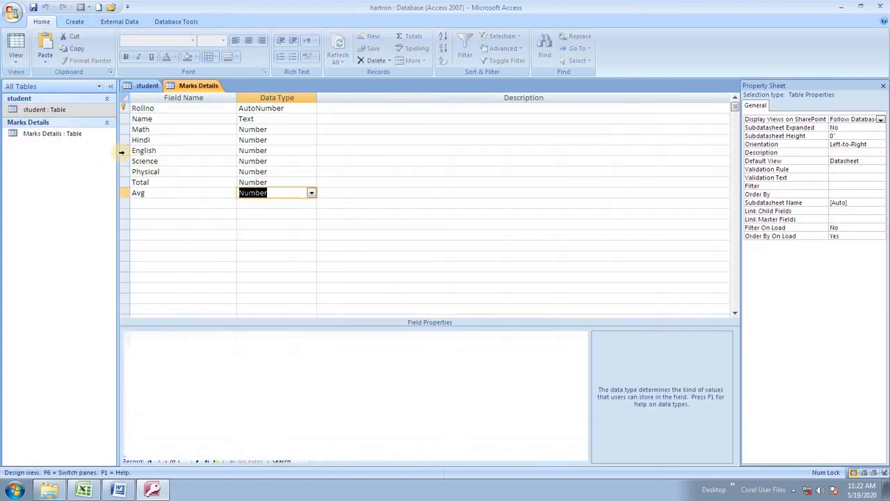
{"action": "left_click", "coordinate": [257, 130]}
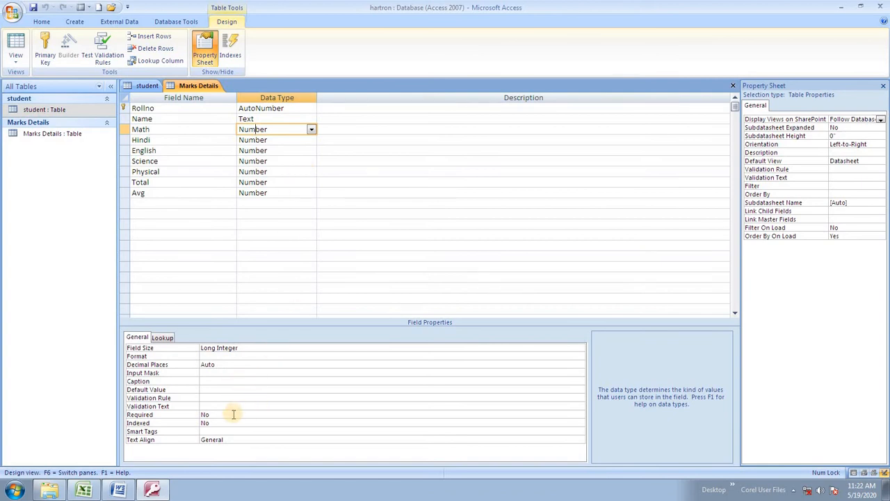
{"action": "left_click", "coordinate": [177, 130]}
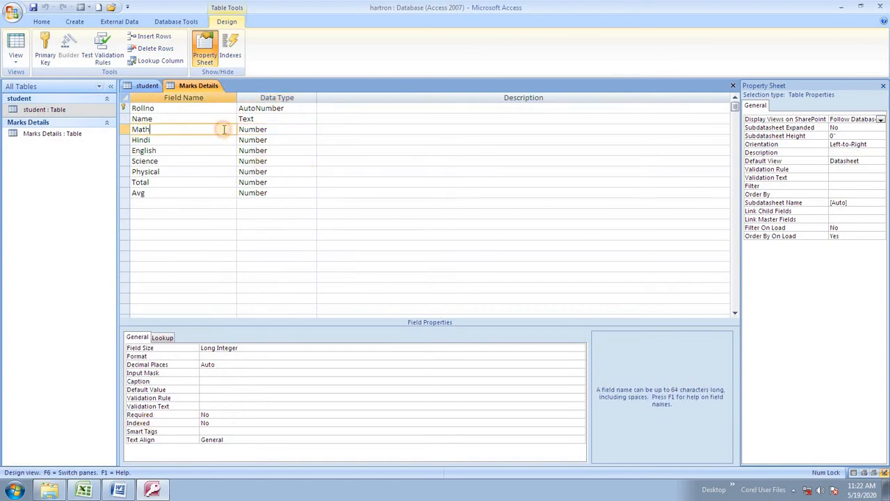
{"action": "left_click", "coordinate": [243, 128]}
{"action": "left_click", "coordinate": [196, 131]}
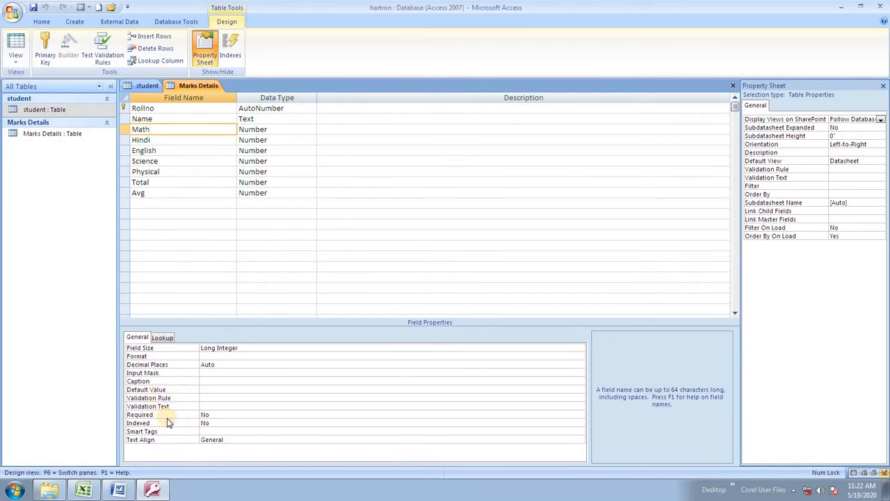
{"action": "left_click", "coordinate": [208, 398]}
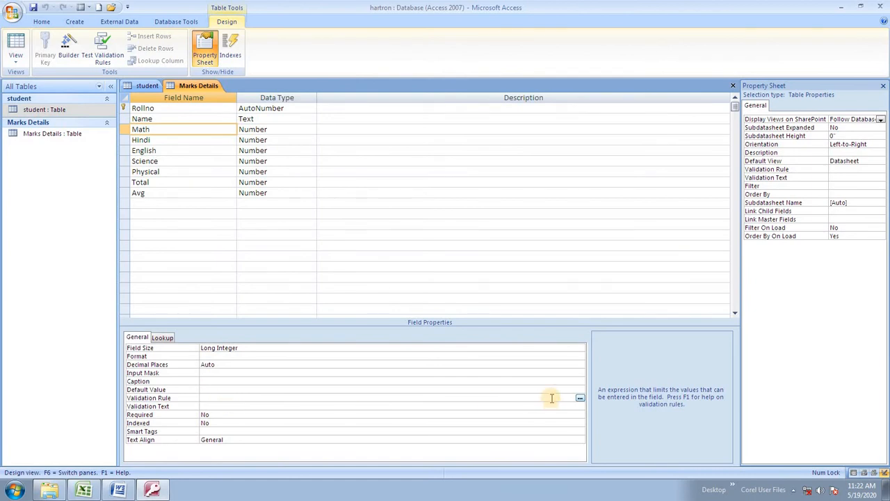
{"action": "left_click", "coordinate": [580, 399]}
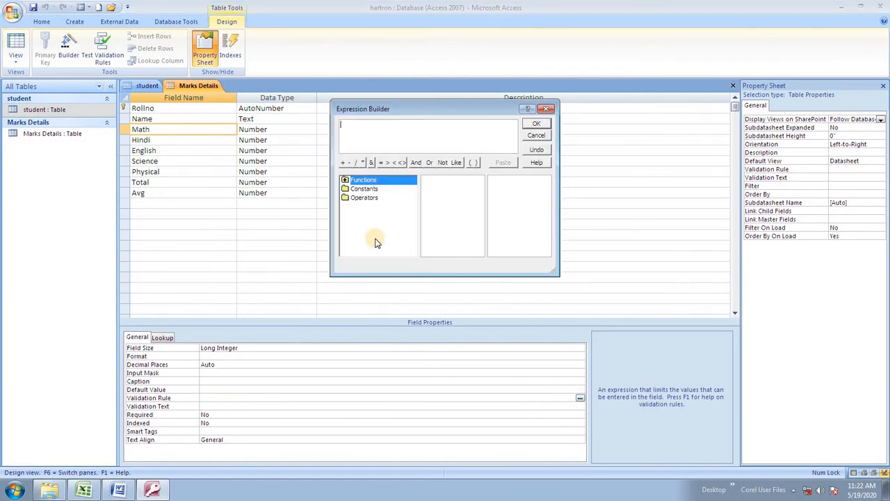
- Build the rule Between 1 And 100 from the Between comparison operator and apply it to the Math field
{"action": "left_click", "coordinate": [355, 198]}
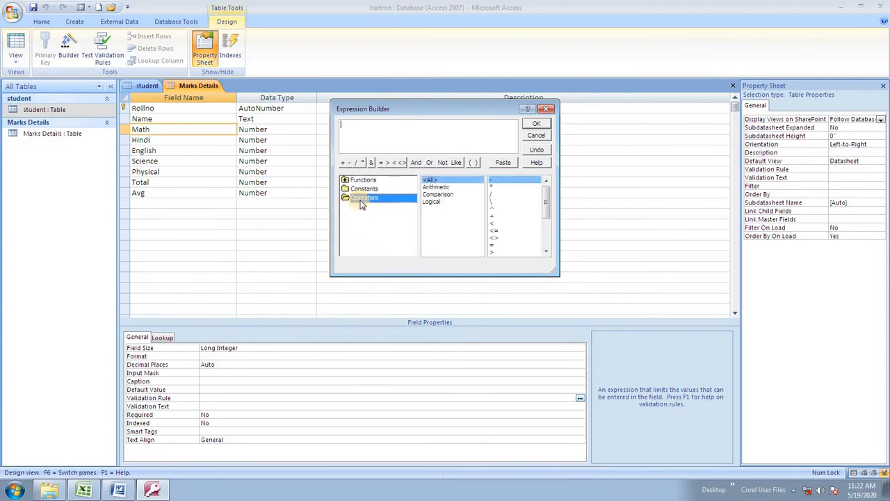
{"action": "left_click", "coordinate": [438, 194]}
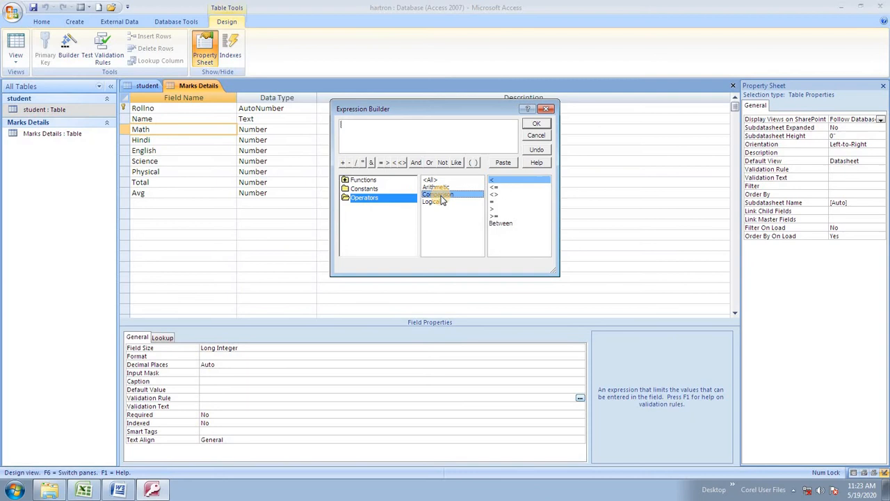
{"action": "left_click", "coordinate": [501, 224]}
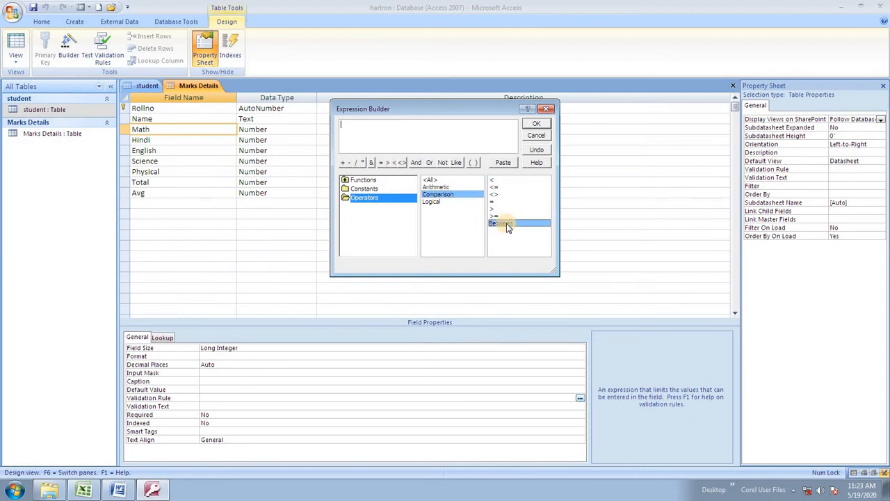
{"action": "double_click", "coordinate": [508, 224]}
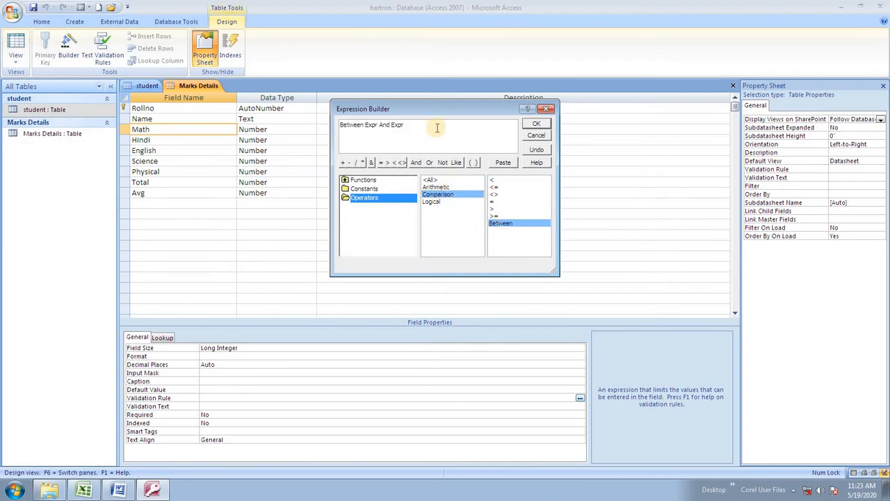
{"action": "left_click", "coordinate": [377, 125]}
{"action": "key", "text": "BackSpace"}
{"action": "key", "text": "BackSpace"}
{"action": "key", "text": "BackSpace"}
{"action": "key", "text": "BackSpace"}
{"action": "type", "text": "1"}
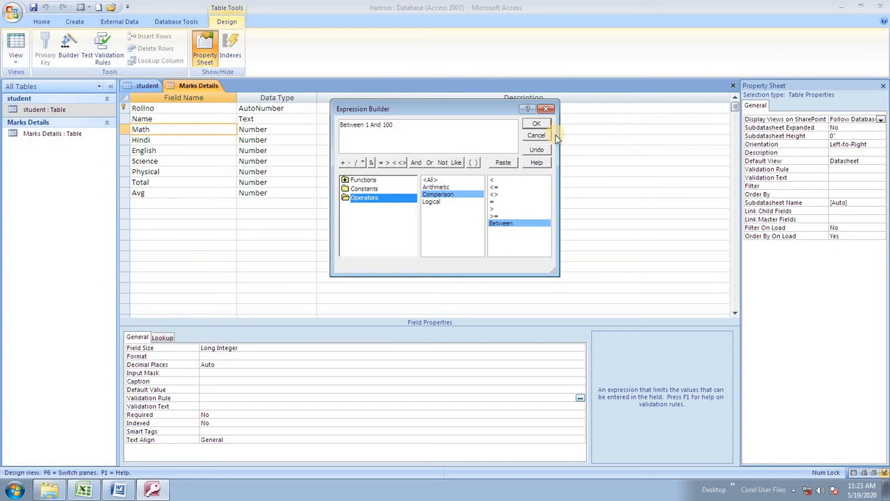
{"action": "left_click", "coordinate": [536, 124]}
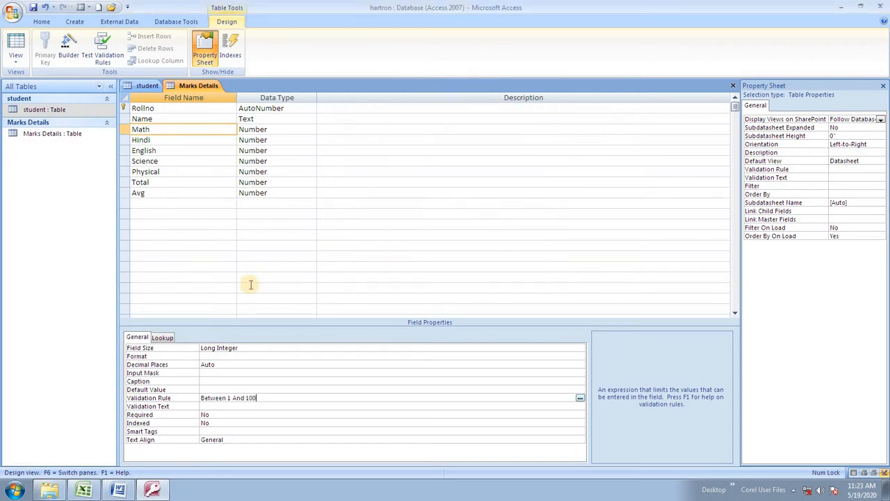
- Set Math's Validation Text to "Please Enter marks between 1 to 100" and save the table, testing existing data against the new rules
{"action": "left_click", "coordinate": [212, 407]}
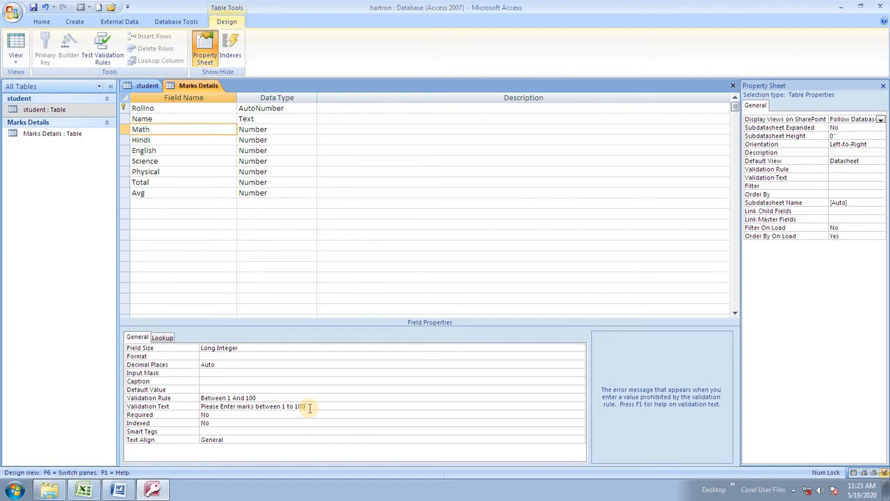
{"action": "key", "text": "ctrl+s"}
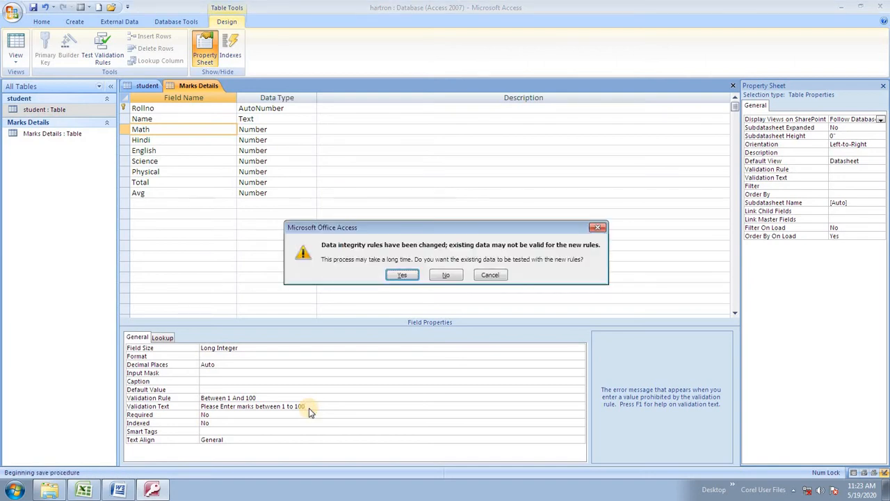
{"action": "left_click", "coordinate": [401, 274]}
{"action": "left_click", "coordinate": [398, 284]}
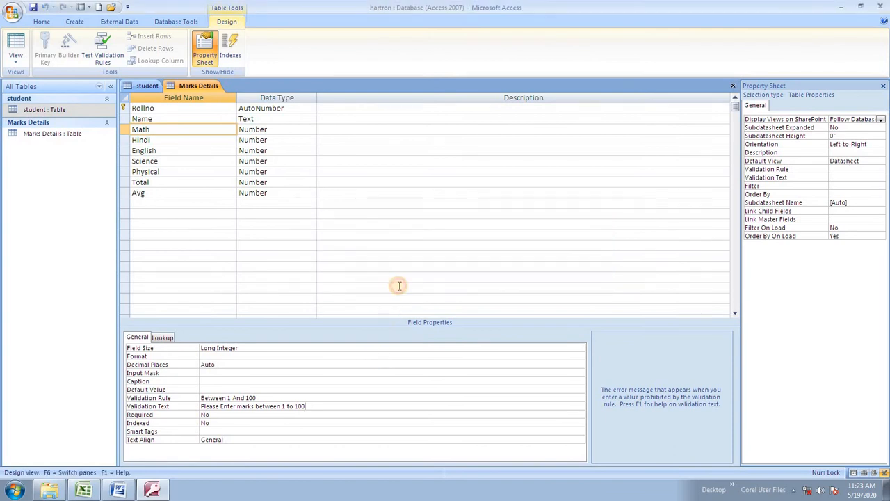
{"action": "left_click", "coordinate": [325, 373]}
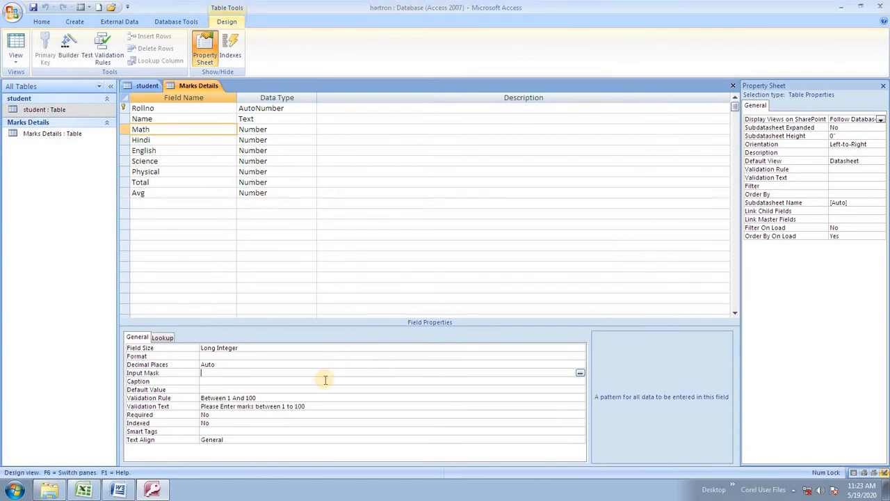
- Switch to Datasheet View and test the Math validation rule with a mark of 343 in the first record
{"action": "left_click", "coordinate": [16, 62]}
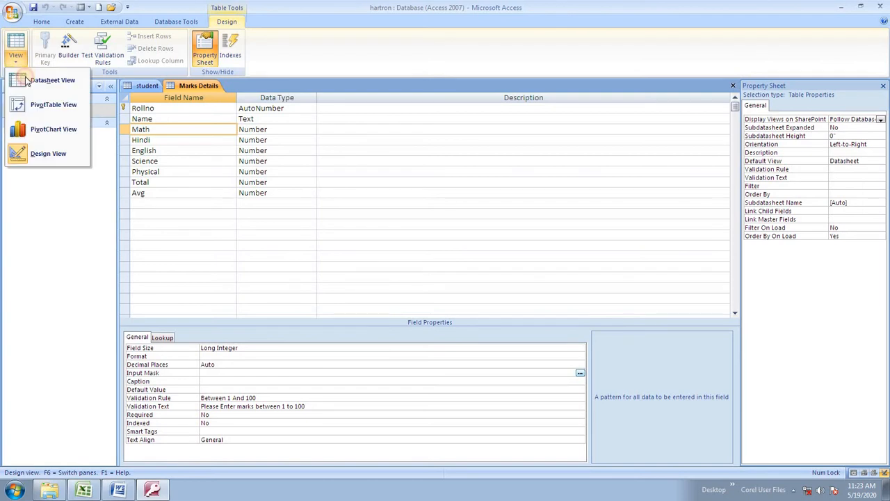
{"action": "left_click", "coordinate": [28, 81]}
{"action": "left_click", "coordinate": [266, 109]}
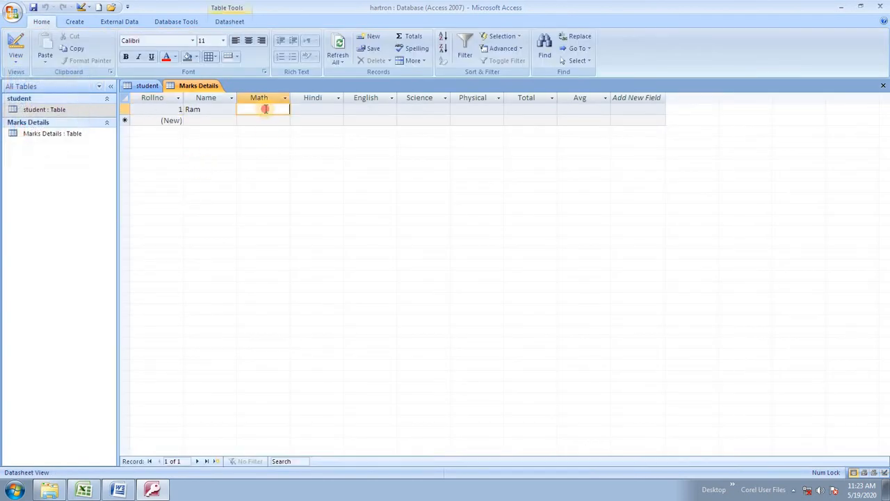
{"action": "type", "text": "343"}
{"action": "key", "text": "Return"}
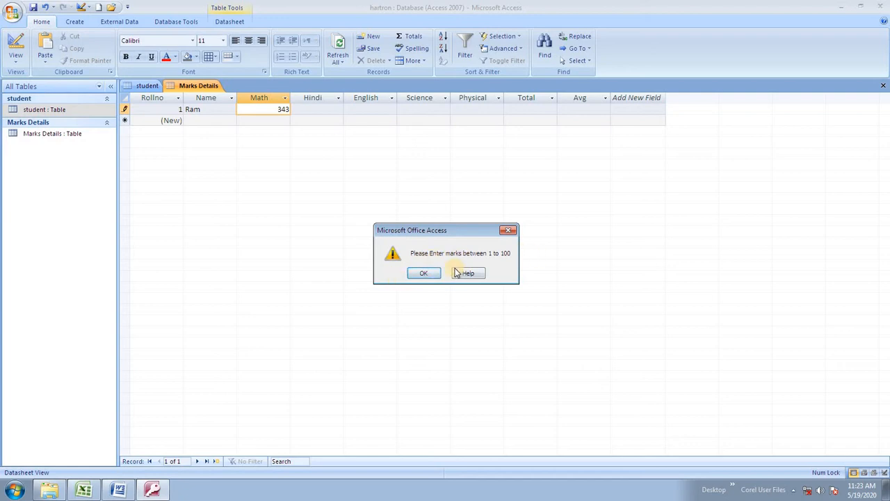
{"action": "left_click", "coordinate": [429, 275]}
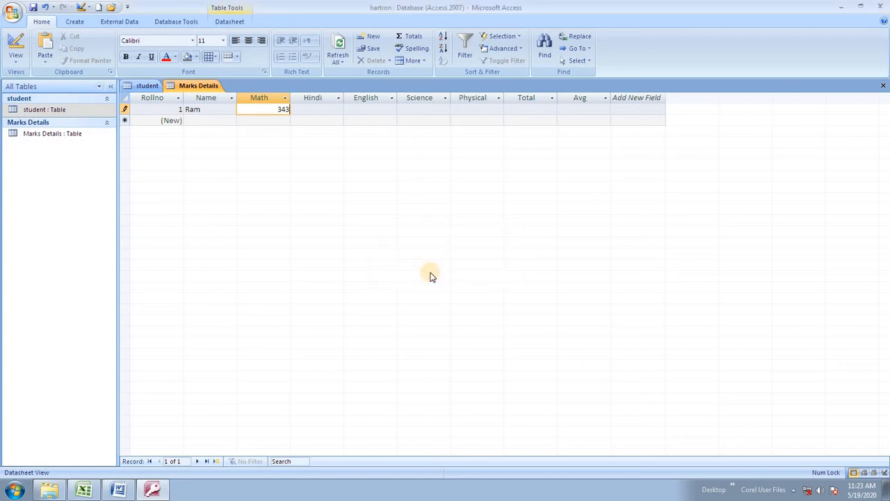
- Try -34 as the first record's Math mark, then replace it with 56
{"action": "double_click", "coordinate": [283, 110]}
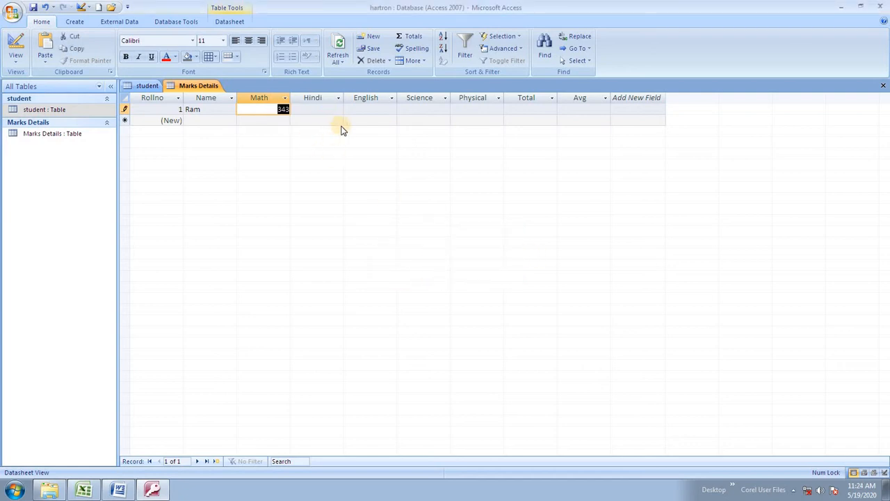
{"action": "type", "text": "-34"}
{"action": "key", "text": "Return"}
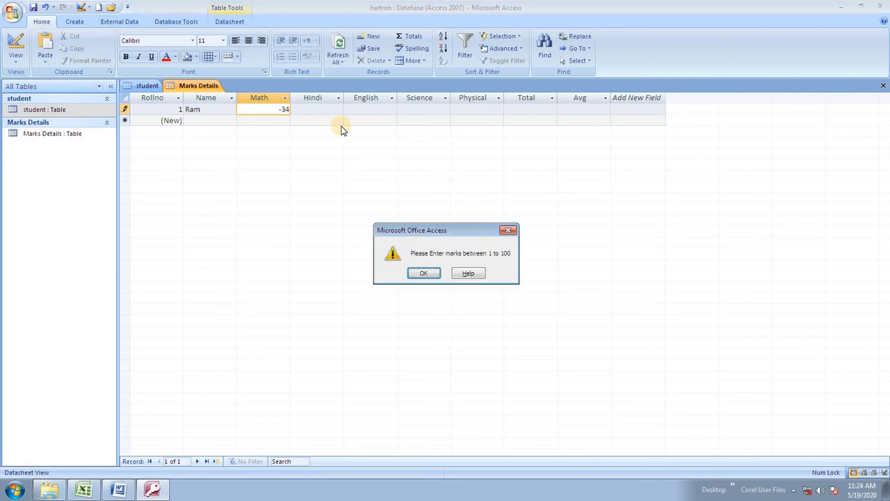
{"action": "key", "text": "Return"}
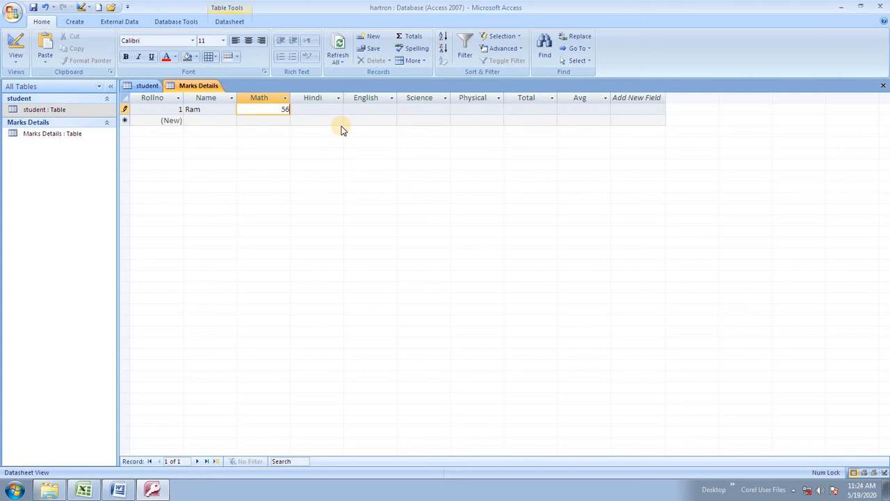
{"action": "key", "text": "Return"}
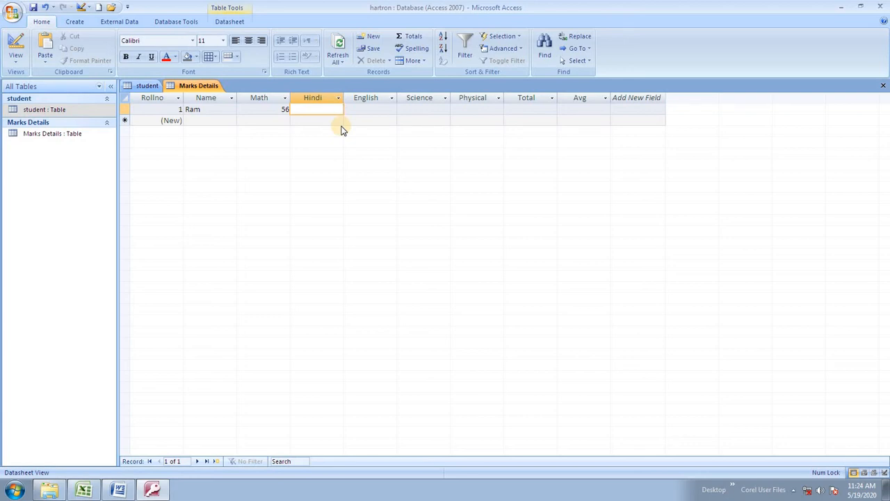
- Return to Design View and copy Math's validation rule, Between 1 And 100, to the Hindi field
{"action": "left_click", "coordinate": [16, 59]}
{"action": "left_click", "coordinate": [42, 151]}
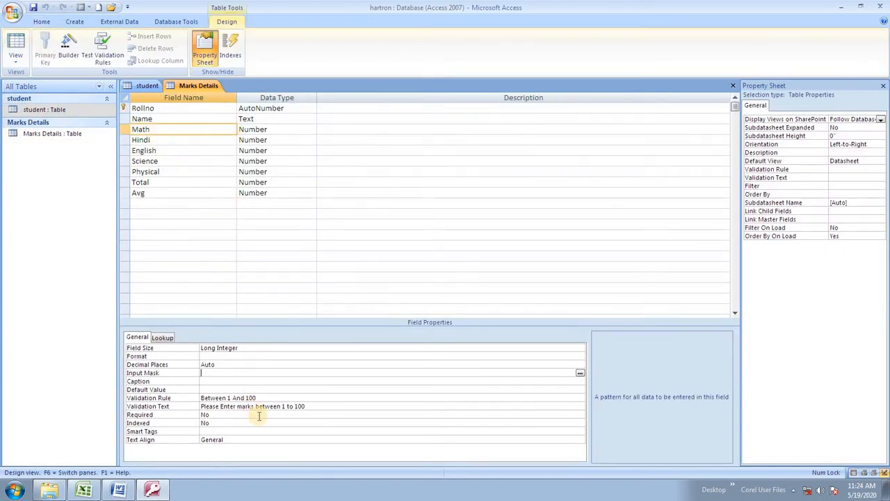
{"action": "left_click_drag", "start_coordinate": [262, 396], "coordinate": [200, 397]}
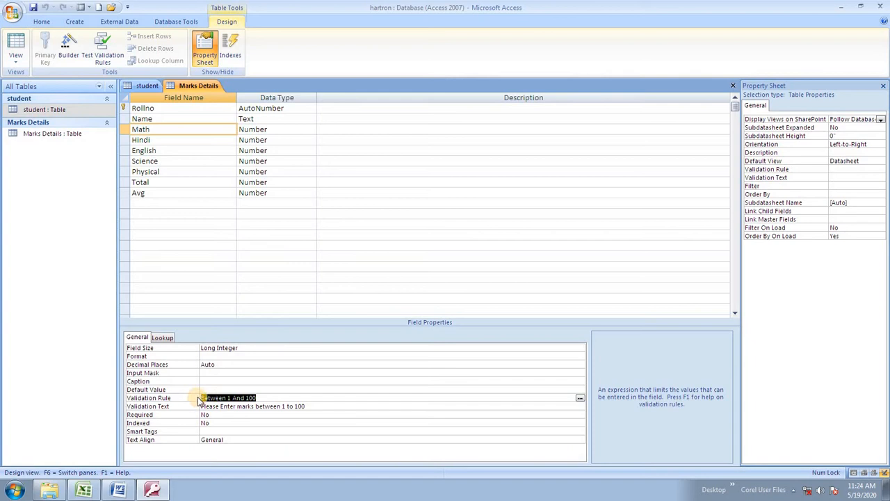
{"action": "left_click", "coordinate": [244, 140]}
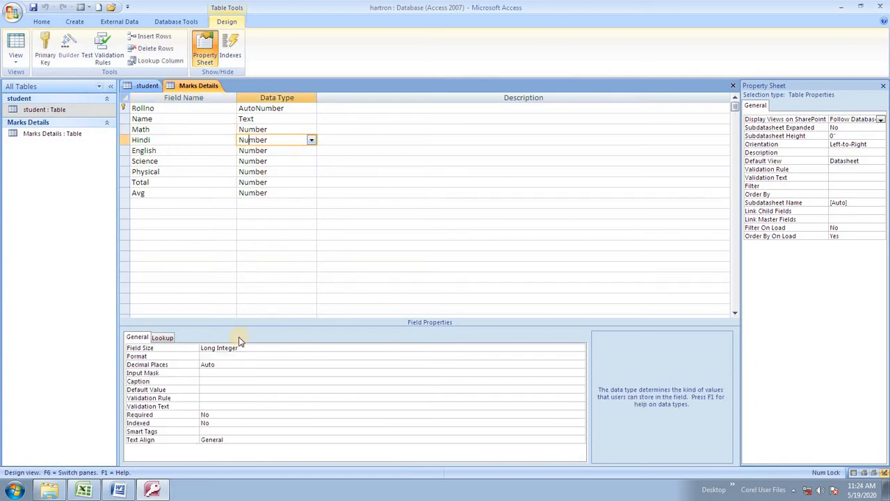
{"action": "left_click", "coordinate": [205, 397]}
{"action": "type", "text": "Between 1 And 100"}
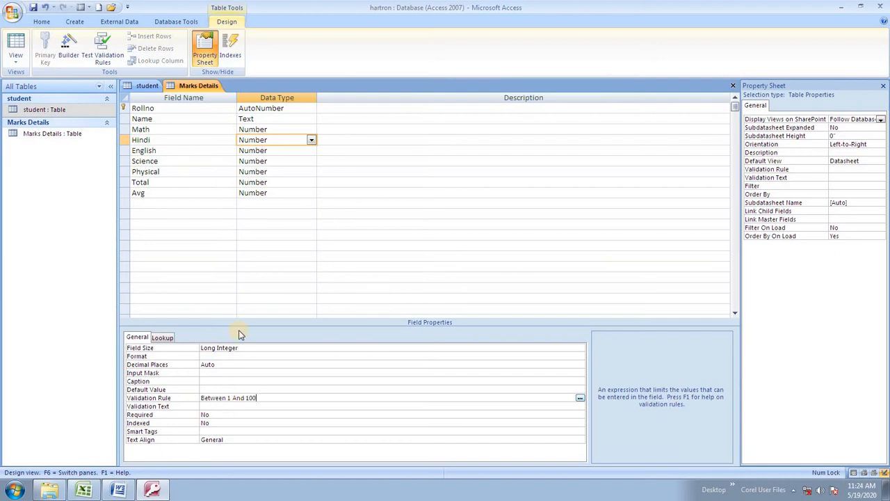
- Apply the validation rule Between 1 And 100 to the English field
{"action": "left_click", "coordinate": [258, 152]}
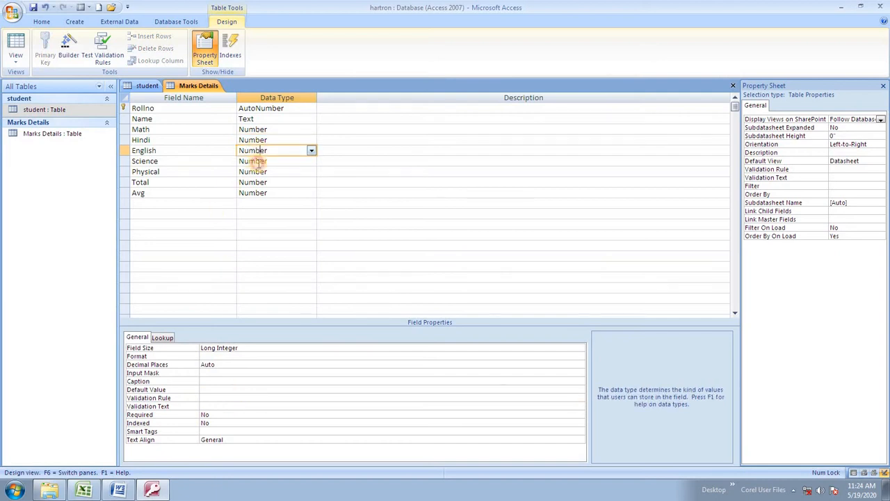
{"action": "left_click", "coordinate": [219, 397]}
{"action": "type", "text": "Between 1 And 100"}
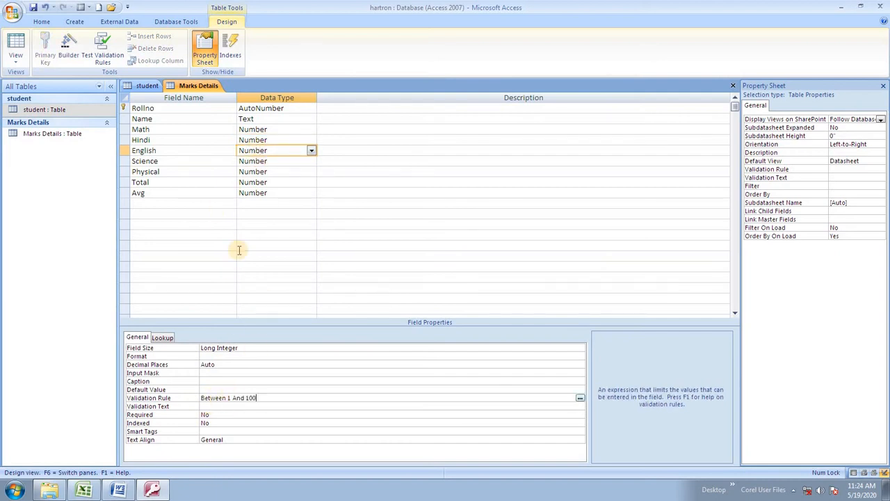
- Apply the validation rule Between 1 And 100 to the Science field
{"action": "left_click", "coordinate": [259, 161]}
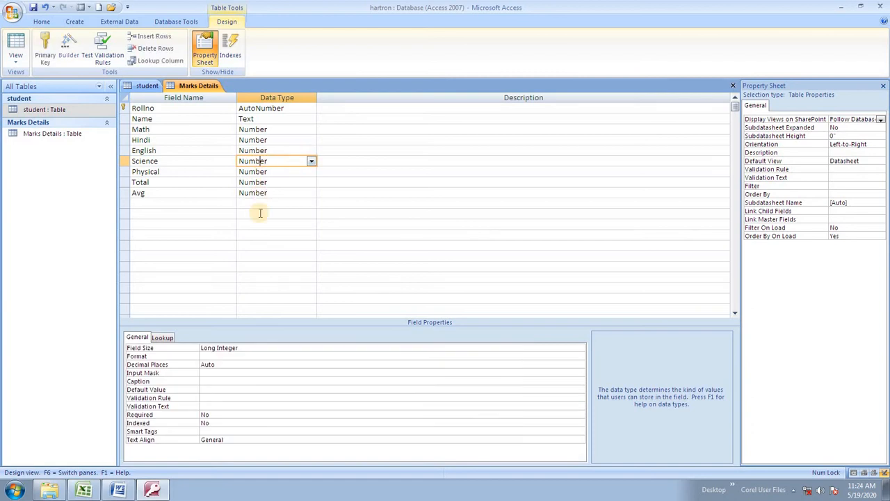
{"action": "left_click", "coordinate": [218, 398]}
{"action": "type", "text": "Between 1 And 100"}
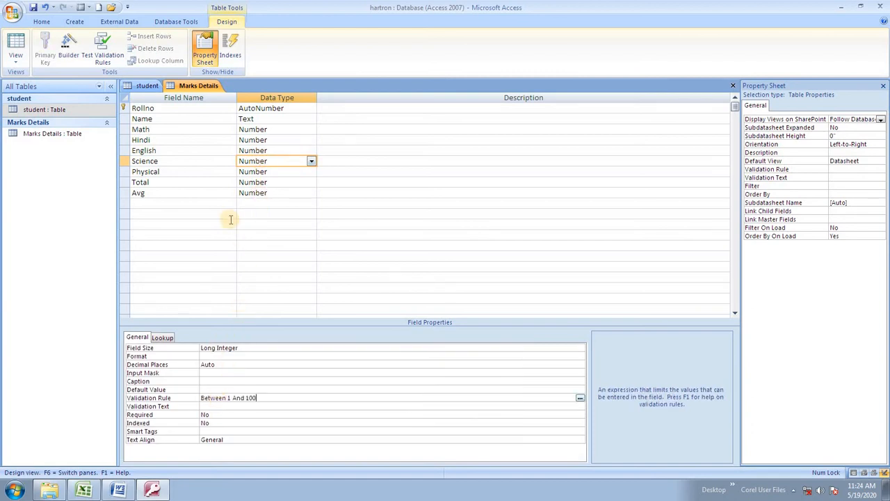
- Apply the validation rule Between 1 And 100 to the Physical field, removing the duplicated expression
{"action": "left_click", "coordinate": [249, 172]}
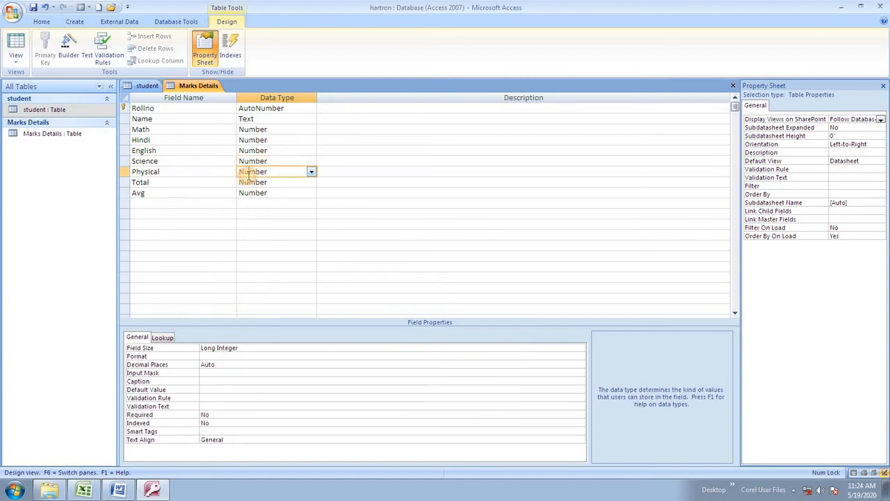
{"action": "left_click", "coordinate": [212, 398]}
{"action": "type", "text": "Between 1 And 100"}
{"action": "type", "text": "Between 1 And 100"}
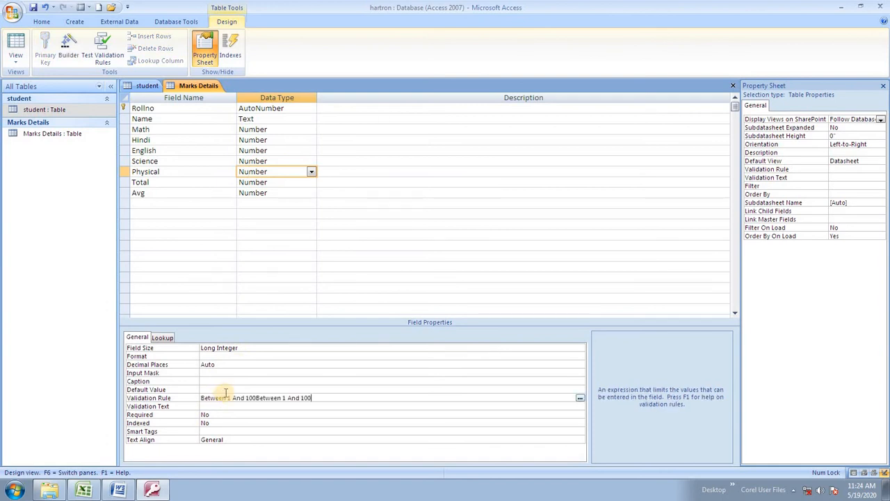
{"action": "key", "text": "BackSpace"}
{"action": "key", "text": "BackSpace"}
{"action": "key", "text": "BackSpace"}
{"action": "key", "text": "BackSpace"}
{"action": "key", "text": "BackSpace"}
{"action": "key", "text": "BackSpace"}
{"action": "key", "text": "BackSpace"}
{"action": "key", "text": "BackSpace"}
{"action": "key", "text": "BackSpace"}
{"action": "key", "text": "BackSpace"}
{"action": "key", "text": "BackSpace"}
{"action": "key", "text": "BackSpace"}
{"action": "key", "text": "BackSpace"}
{"action": "key", "text": "BackSpace"}
{"action": "key", "text": "BackSpace"}
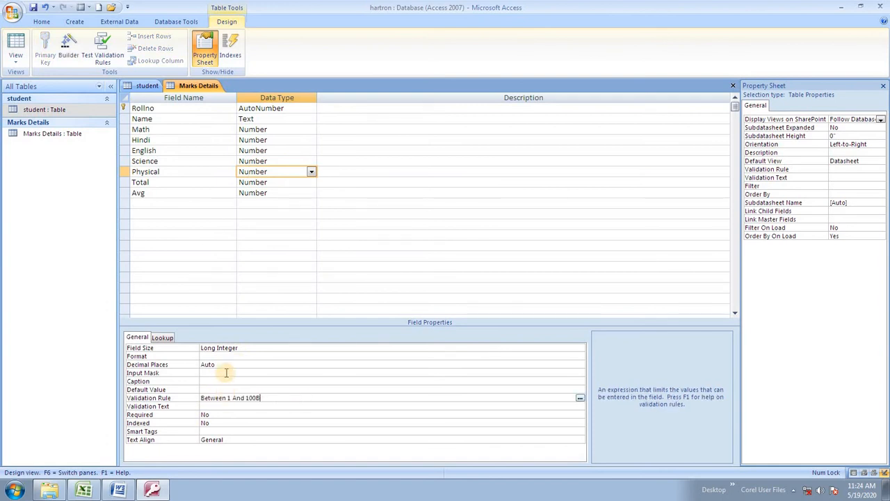
- Copy Math's validation text, Please Enter marks between 1 to 100, to the Hindi field
{"action": "left_click", "coordinate": [268, 130]}
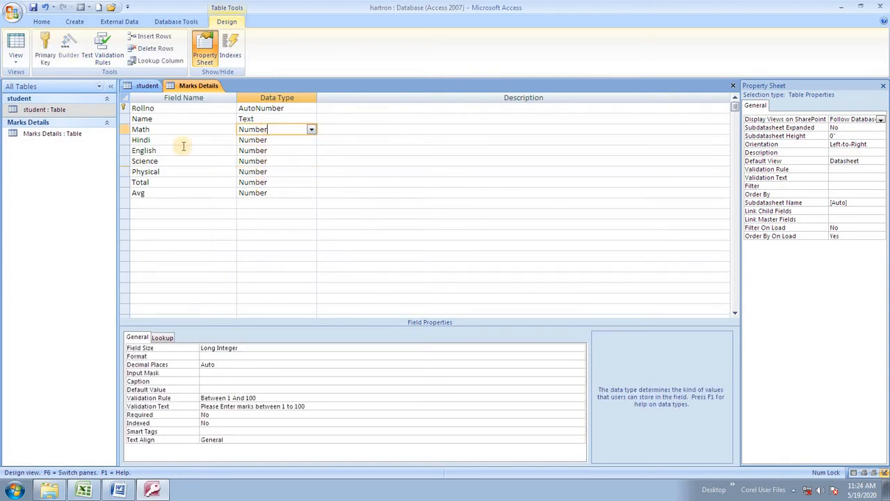
{"action": "left_click", "coordinate": [236, 409]}
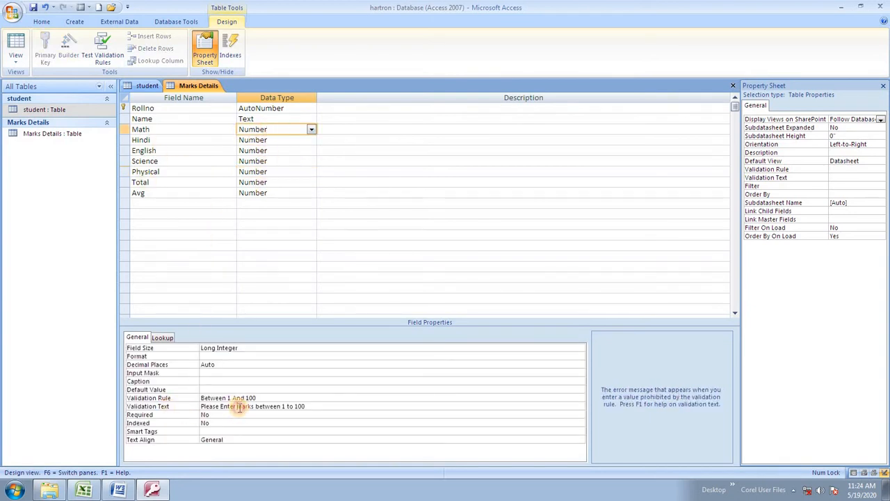
{"action": "left_click_drag", "start_coordinate": [312, 406], "coordinate": [256, 406]}
{"action": "left_click_drag", "start_coordinate": [119, 398], "coordinate": [109, 397]}
{"action": "key", "text": "ctrl+c"}
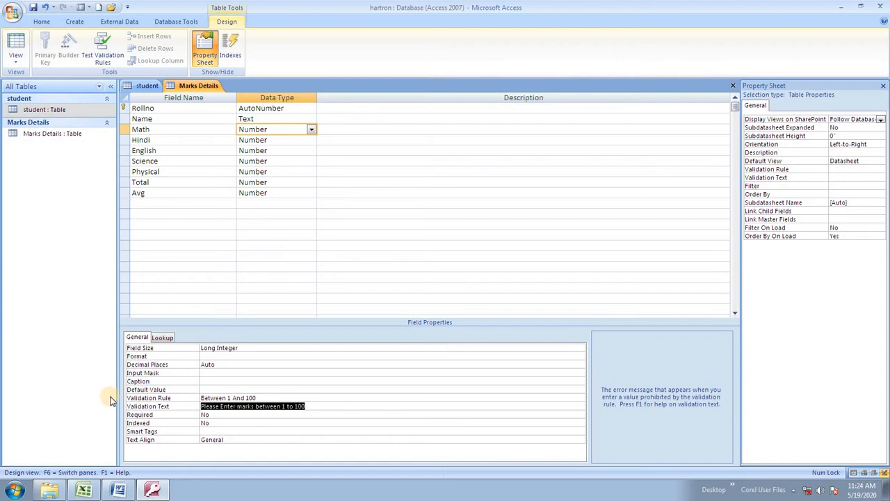
{"action": "left_click", "coordinate": [258, 140]}
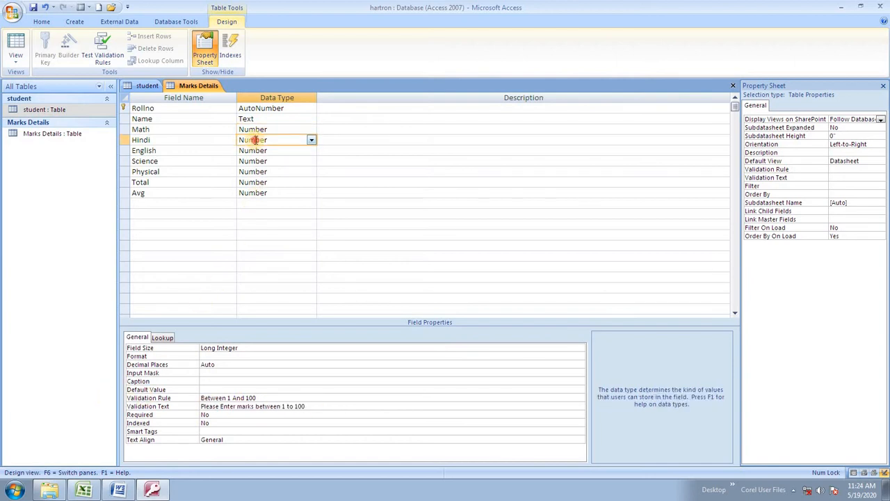
{"action": "left_click", "coordinate": [228, 406]}
{"action": "key", "text": "ctrl+v"}
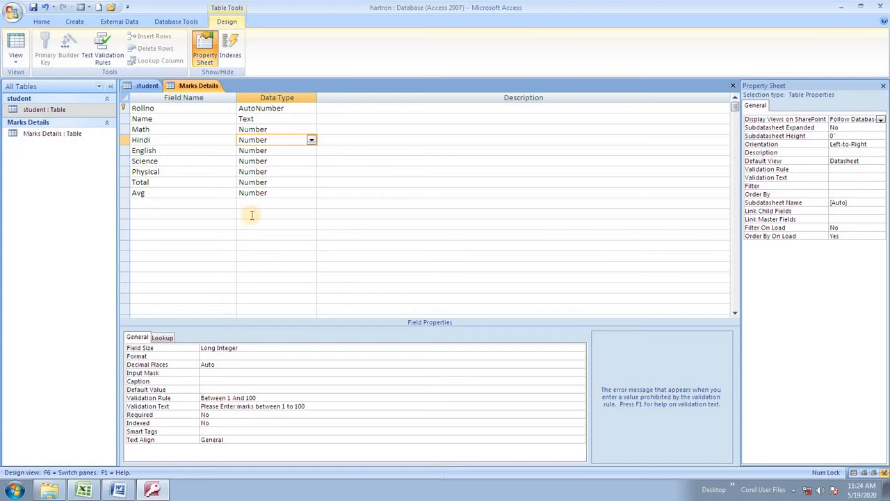
- Apply the validation text Please Enter marks between 1 to 100 to the English, Science and Physical fields
{"action": "left_click", "coordinate": [268, 150]}
{"action": "left_click", "coordinate": [216, 405]}
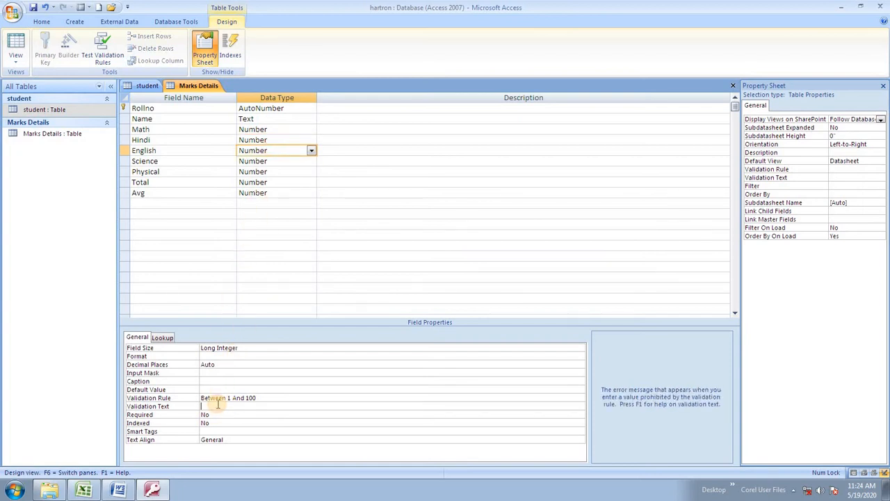
{"action": "key", "text": "ctrl+v"}
{"action": "left_click", "coordinate": [268, 160]}
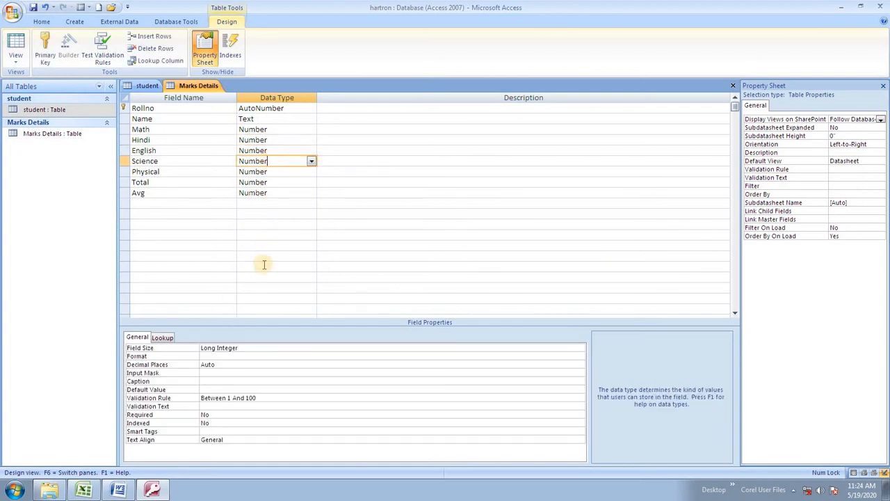
{"action": "left_click", "coordinate": [225, 407]}
{"action": "key", "text": "ctrl+v"}
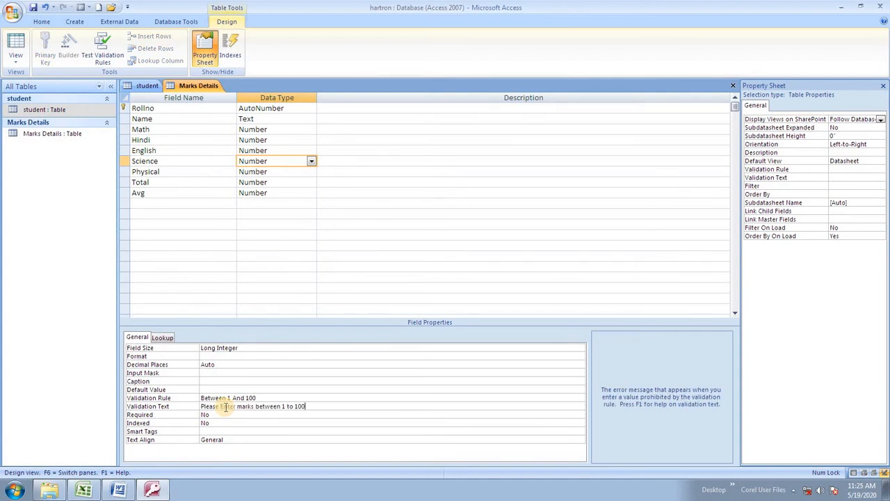
{"action": "left_click", "coordinate": [274, 171]}
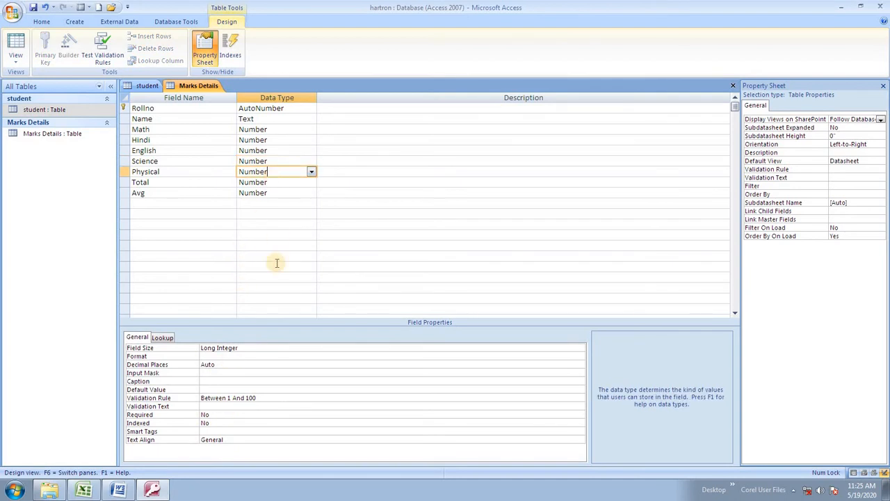
{"action": "left_click", "coordinate": [227, 405]}
{"action": "key", "text": "ctrl+v"}
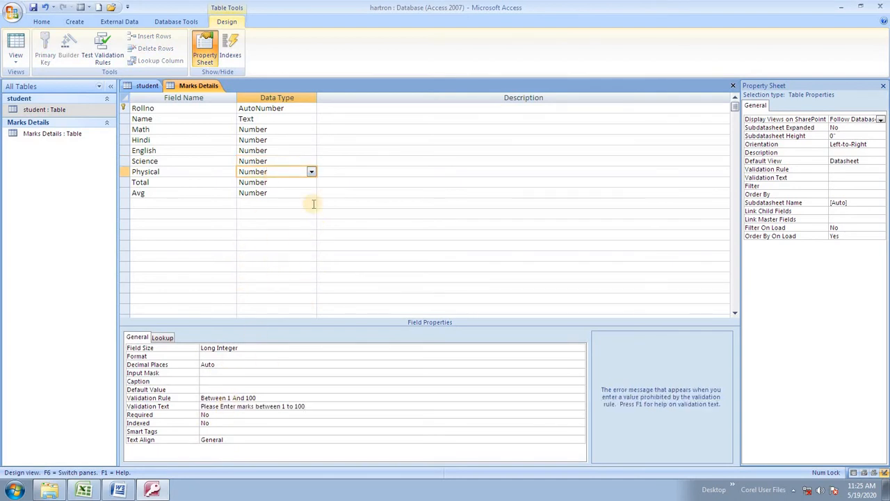
- Save the Marks Details table, testing the existing data and keeping the new validation rules for every field
{"action": "key", "text": "ctrl+s"}
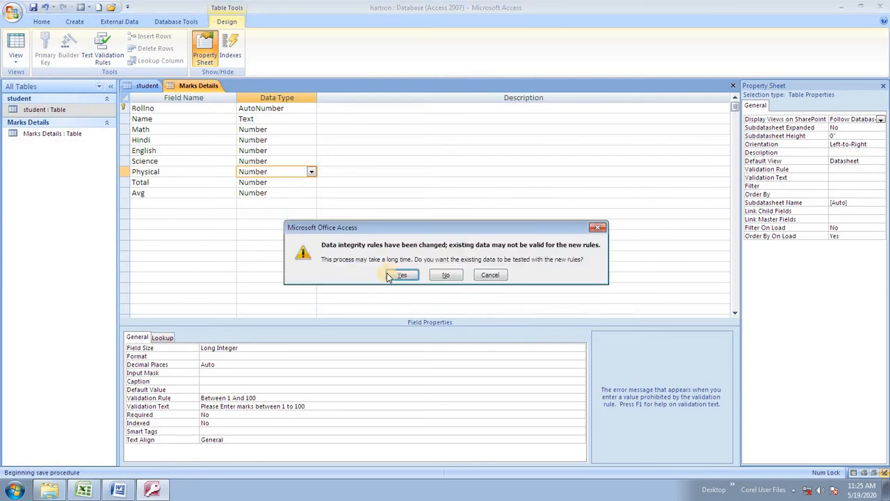
{"action": "left_click", "coordinate": [397, 278]}
{"action": "left_click", "coordinate": [401, 285]}
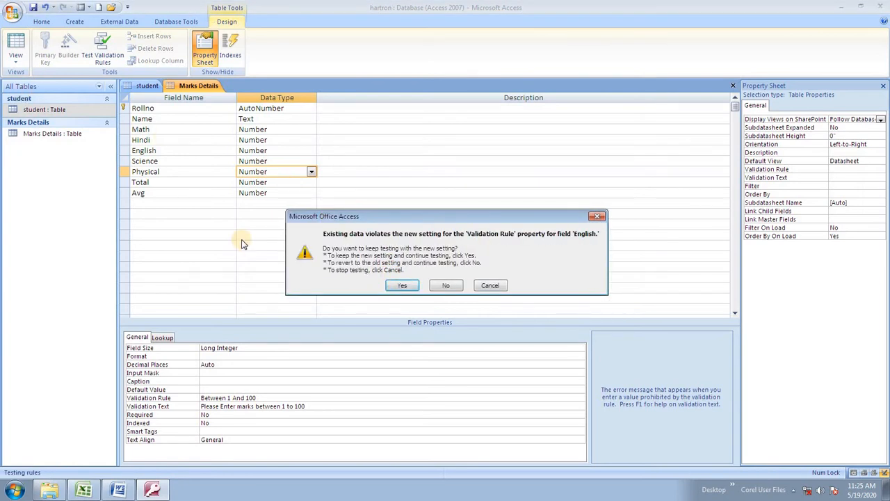
{"action": "left_click", "coordinate": [398, 285]}
{"action": "left_click", "coordinate": [402, 286]}
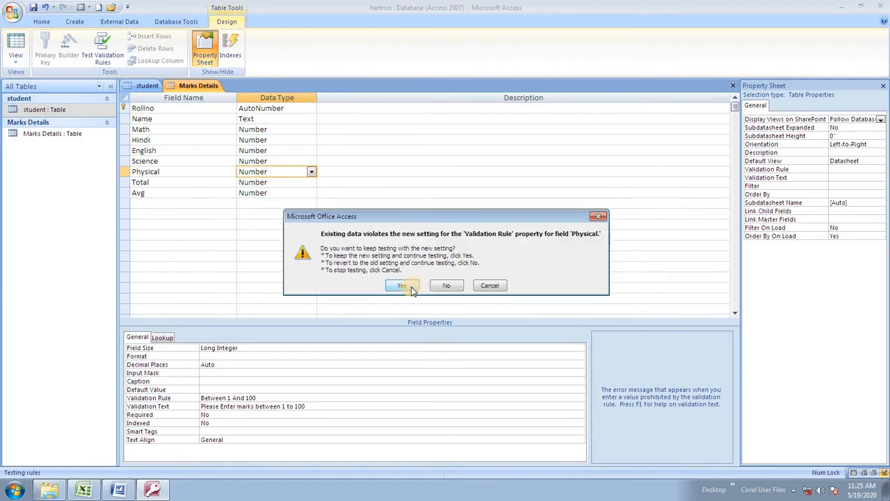
{"action": "left_click", "coordinate": [402, 285]}
{"action": "left_click", "coordinate": [269, 202]}
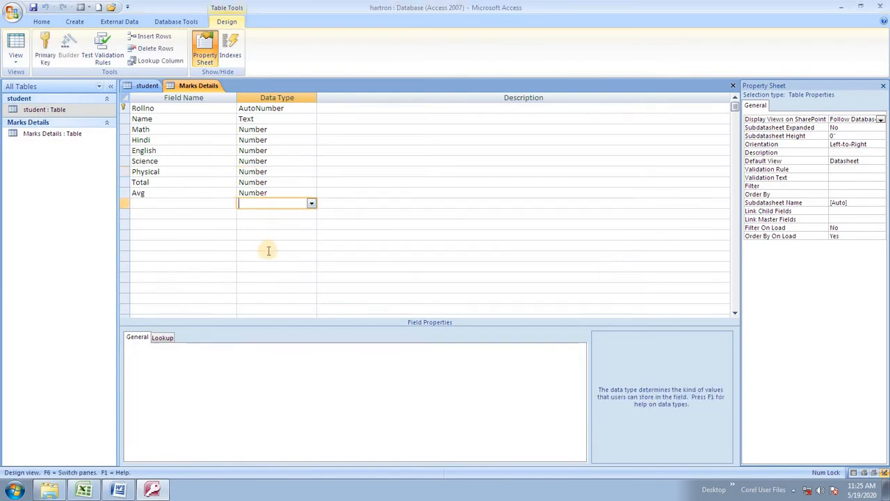
- Switch to Datasheet View and try 101 as the first record's Hindi mark, then correct it to 10
{"action": "left_click", "coordinate": [16, 58]}
{"action": "left_click", "coordinate": [40, 84]}
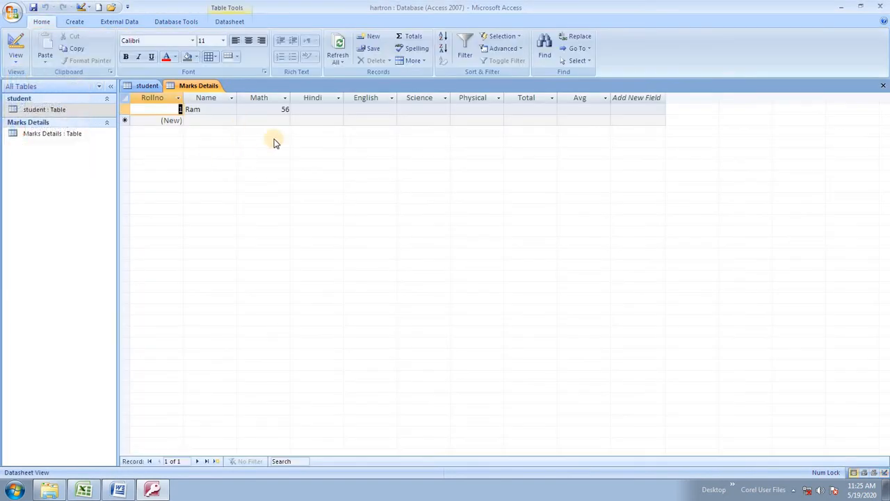
{"action": "key", "text": "Tab"}
{"action": "key", "text": "Tab"}
{"action": "key", "text": "Tab"}
{"action": "type", "text": "101"}
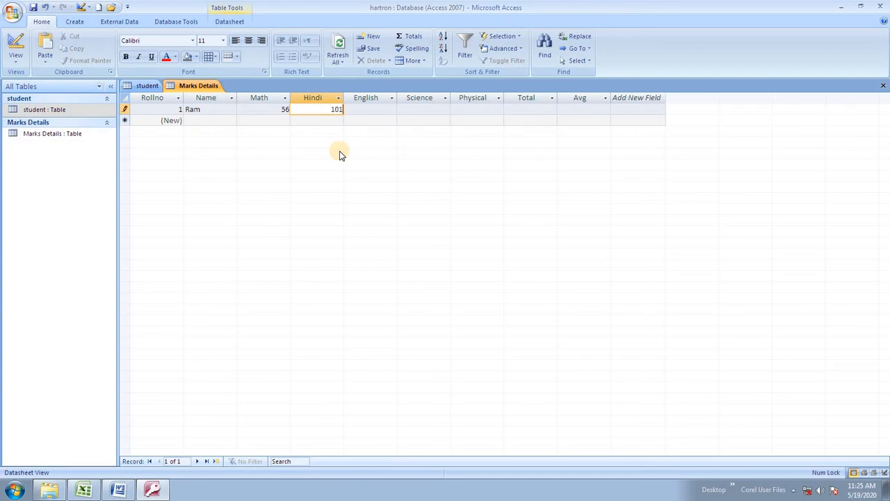
{"action": "key", "text": "Tab"}
{"action": "key", "text": "Return"}
{"action": "key", "text": "BackSpace"}
{"action": "key", "text": "Tab"}
- Try 124 as the first record's English mark, then correct it to 12
{"action": "type", "text": "124"}
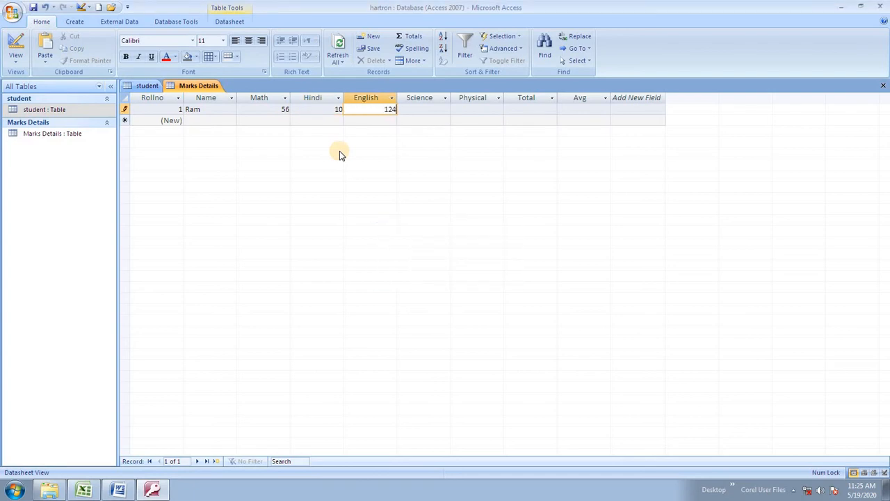
{"action": "key", "text": "Tab"}
{"action": "key", "text": "Return"}
{"action": "key", "text": "Tab"}
- Try 214 as the first record's Science mark, then correct it to 21
{"action": "type", "text": "214"}
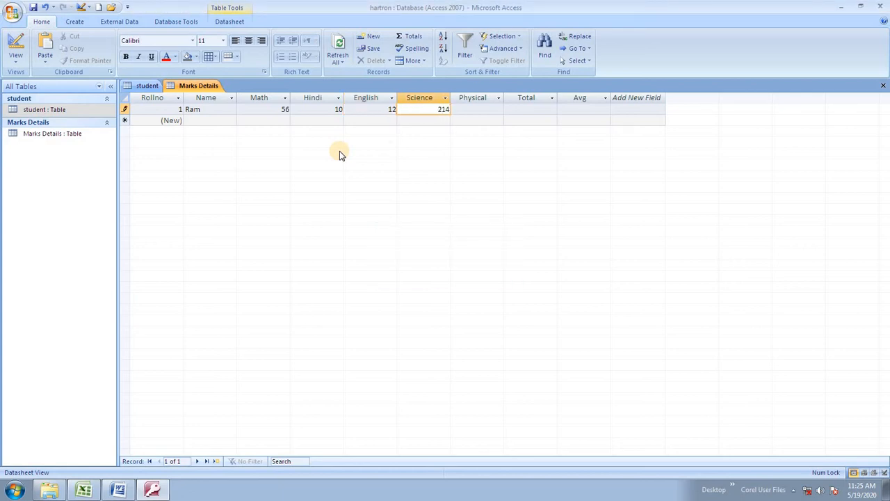
{"action": "key", "text": "Tab"}
{"action": "key", "text": "Return"}
{"action": "key", "text": "Tab"}
{"action": "key", "text": "Return"}
{"action": "key", "text": "BackSpace"}
{"action": "key", "text": "Tab"}
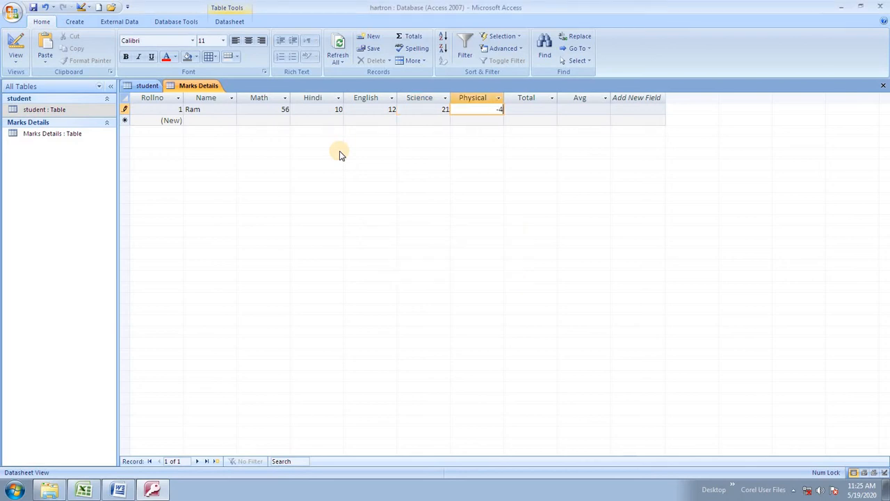
- Try -4 as the first record's Physical mark, then replace it with 44
{"action": "key", "text": "Tab"}
{"action": "key", "text": "Return"}
{"action": "key", "text": "Tab"}
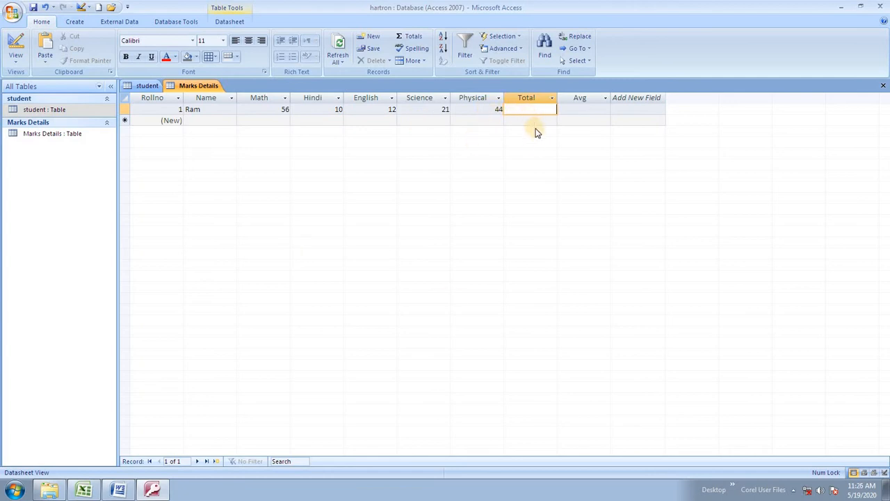
{"action": "left_click", "coordinate": [593, 110]}
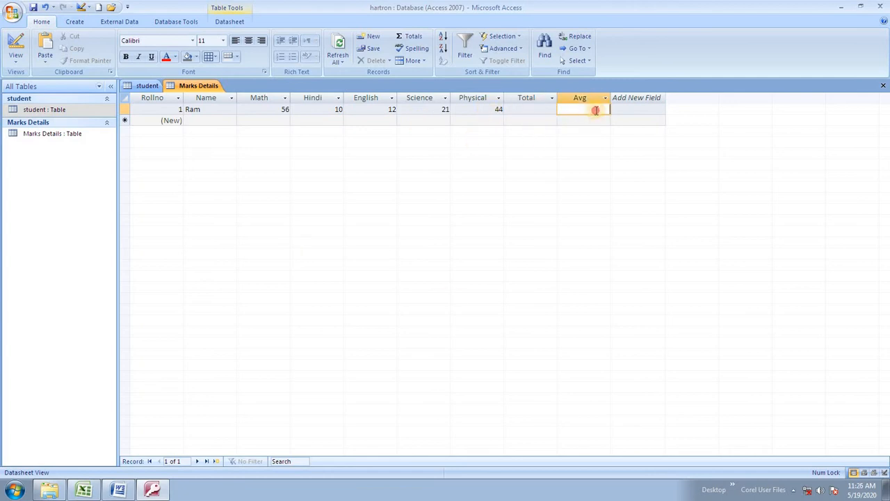
{"action": "left_click", "coordinate": [537, 109]}
{"action": "left_click", "coordinate": [571, 110]}
{"action": "left_click", "coordinate": [536, 109]}
{"action": "left_click", "coordinate": [569, 110]}
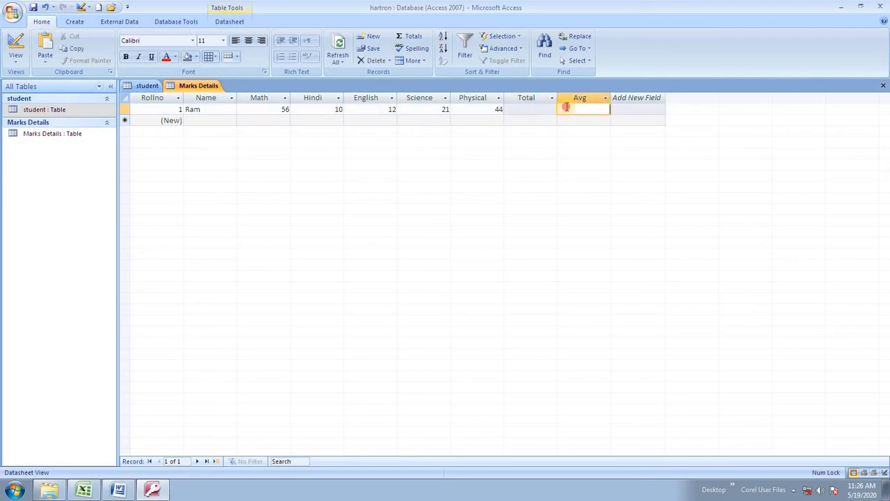
{"action": "left_click", "coordinate": [536, 109]}
{"action": "left_click", "coordinate": [572, 109]}
{"action": "left_click", "coordinate": [541, 109]}
{"action": "left_click", "coordinate": [570, 109]}
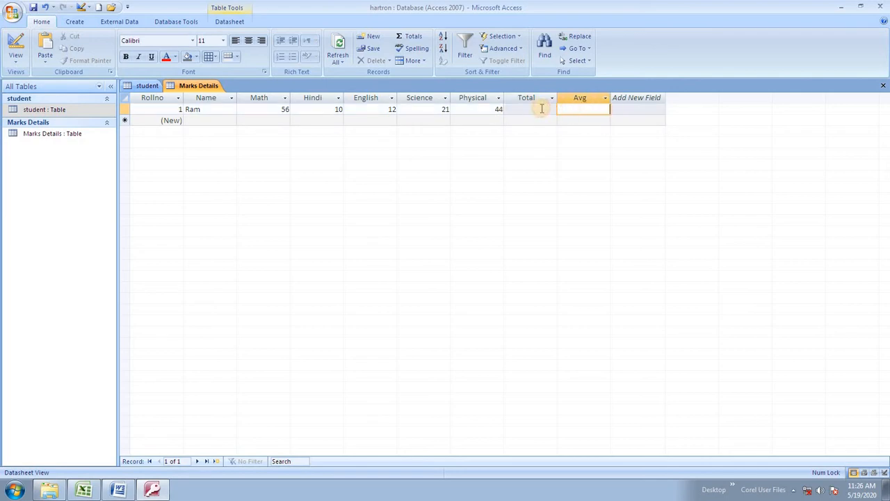
{"action": "left_click", "coordinate": [540, 107]}
{"action": "left_click", "coordinate": [571, 108]}
{"action": "left_click", "coordinate": [541, 107]}
{"action": "left_click", "coordinate": [560, 108]}
{"action": "left_click", "coordinate": [538, 108]}
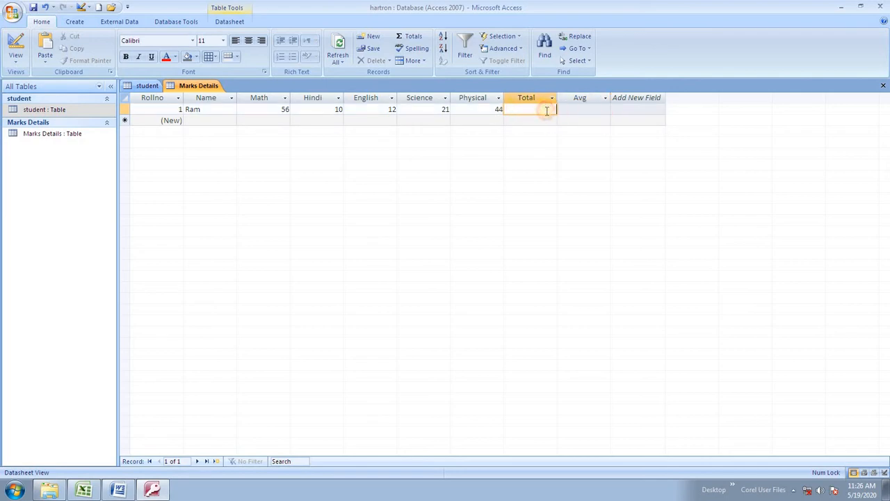
- Return to Design View and examine the field properties of the subject mark fields and the Total field
{"action": "left_click", "coordinate": [16, 63]}
{"action": "left_click", "coordinate": [69, 155]}
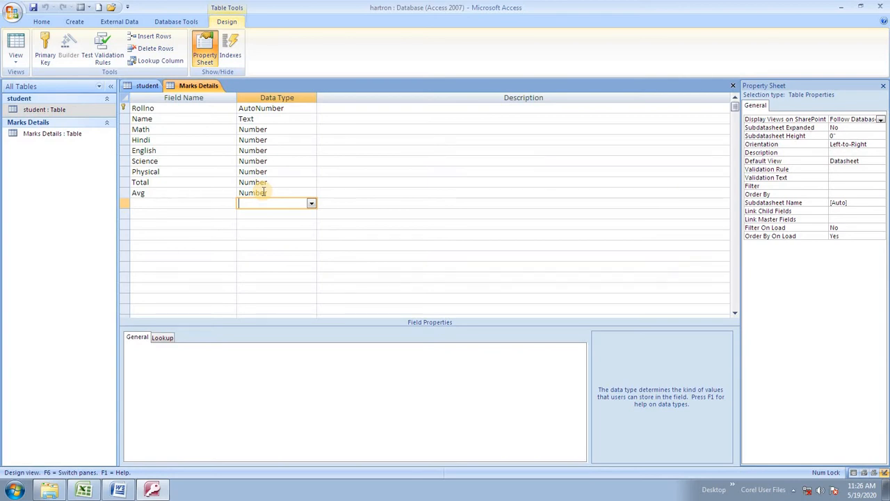
{"action": "left_click", "coordinate": [245, 150]}
{"action": "left_click", "coordinate": [281, 161]}
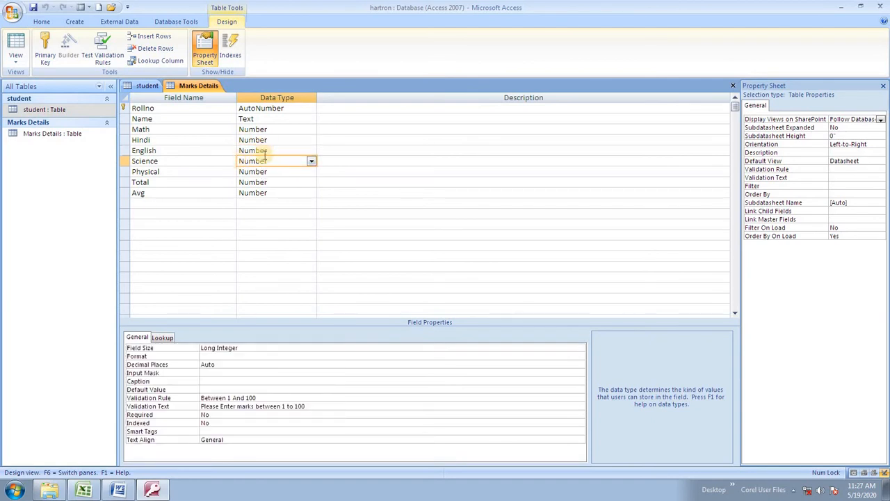
{"action": "left_click", "coordinate": [263, 140]}
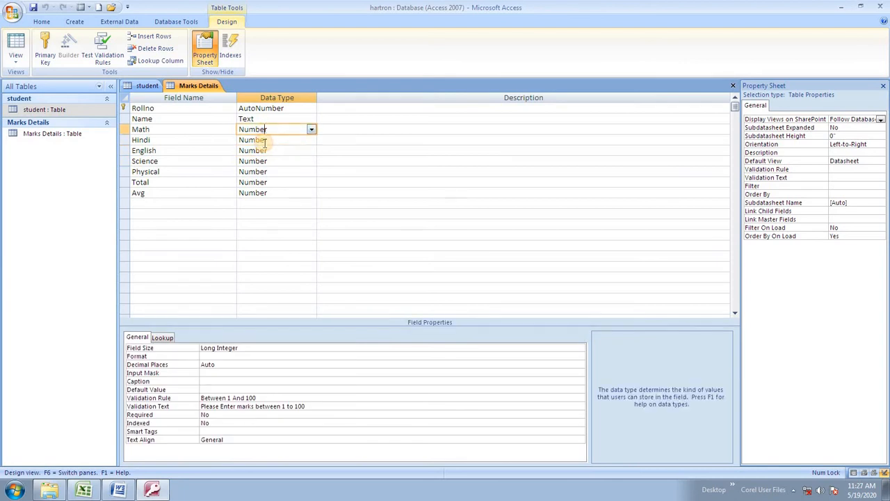
{"action": "left_click", "coordinate": [277, 161]}
{"action": "left_click", "coordinate": [272, 182]}
{"action": "left_click", "coordinate": [275, 172]}
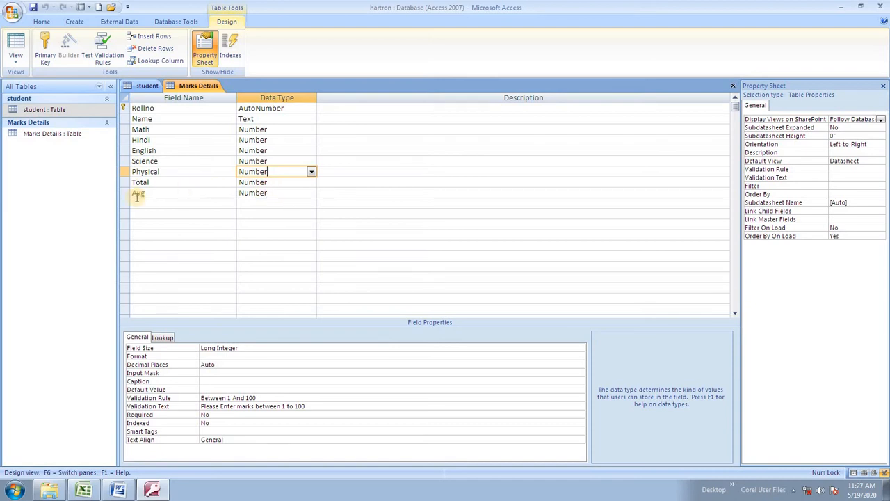
{"action": "left_click", "coordinate": [251, 183]}
{"action": "left_click", "coordinate": [245, 151]}
{"action": "left_click", "coordinate": [253, 183]}
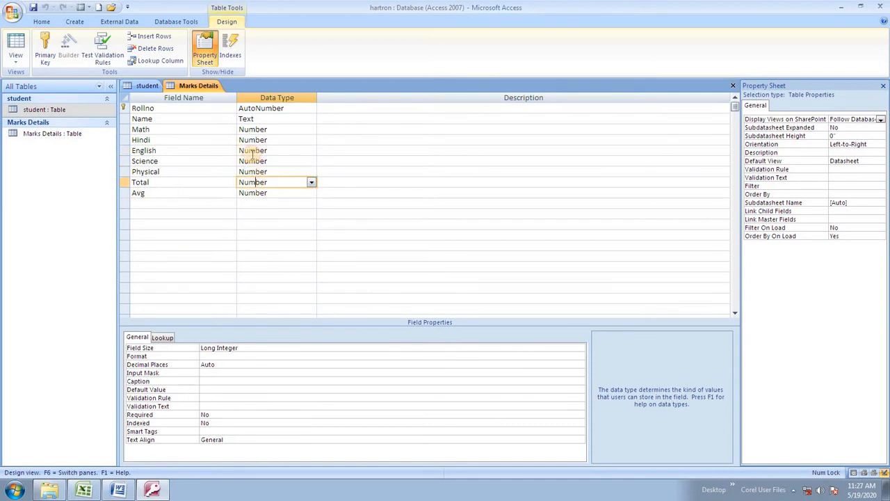
{"action": "left_click", "coordinate": [256, 148]}
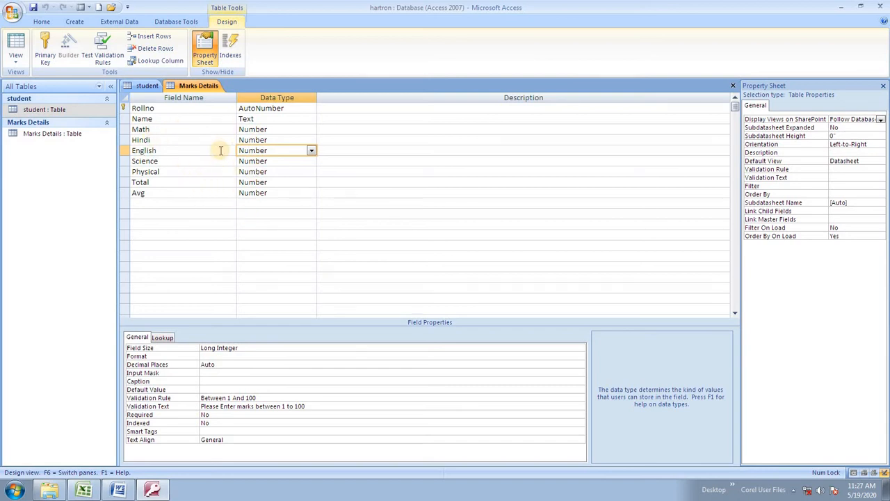
- Set the Physical field's default value to 40 and show the saved Marks Details table in Datasheet View
{"action": "left_click", "coordinate": [257, 171]}
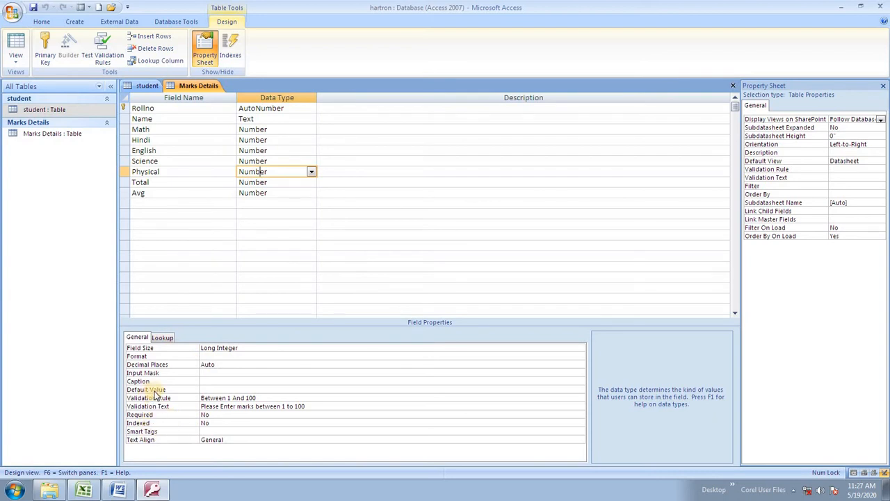
{"action": "left_click", "coordinate": [217, 389]}
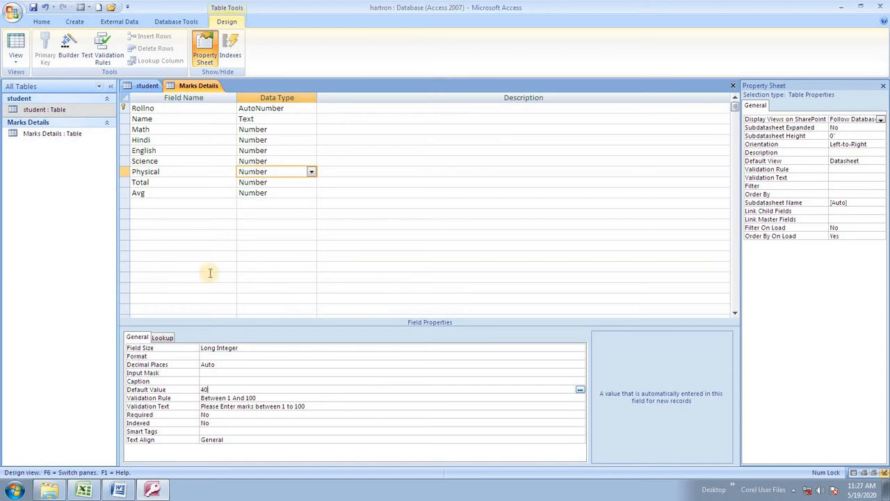
{"action": "left_click", "coordinate": [21, 62]}
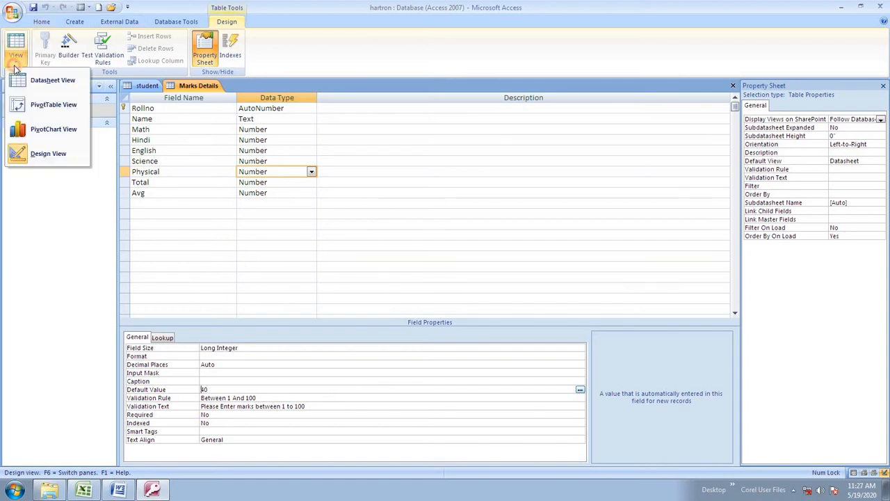
{"action": "left_click", "coordinate": [44, 82]}
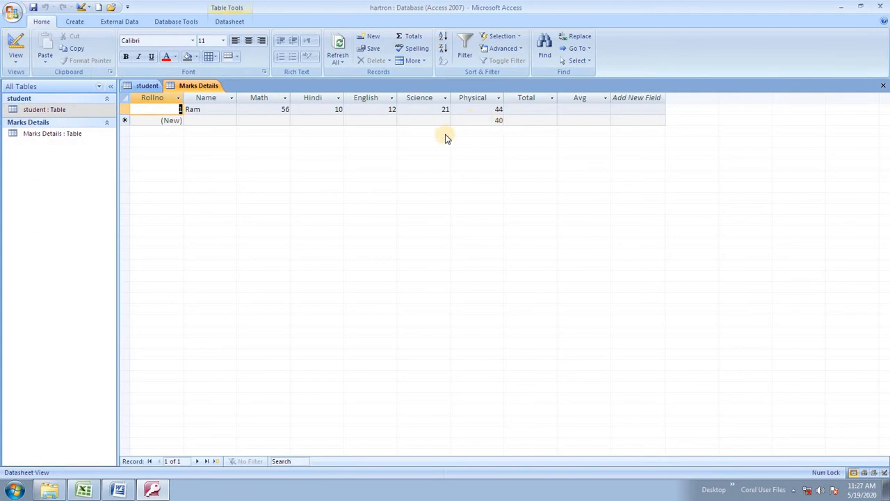
- Start the second marks record with the student's name, Math 34 and Hindi 87
{"action": "left_click", "coordinate": [195, 119]}
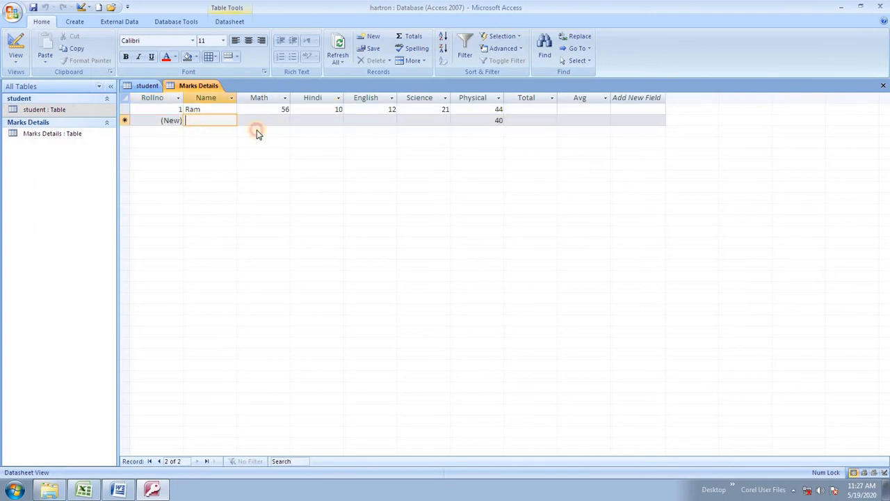
{"action": "type", "text": "S"}
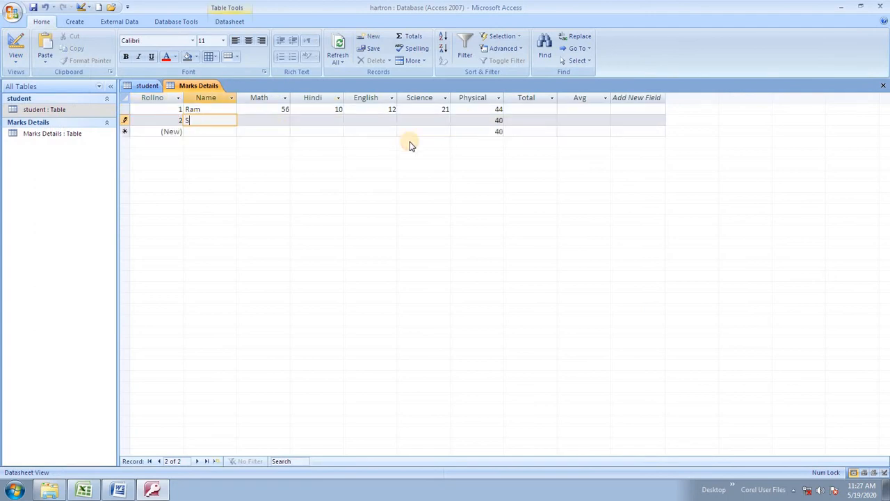
{"action": "type", "text": "unil"}
{"action": "key", "text": "Tab"}
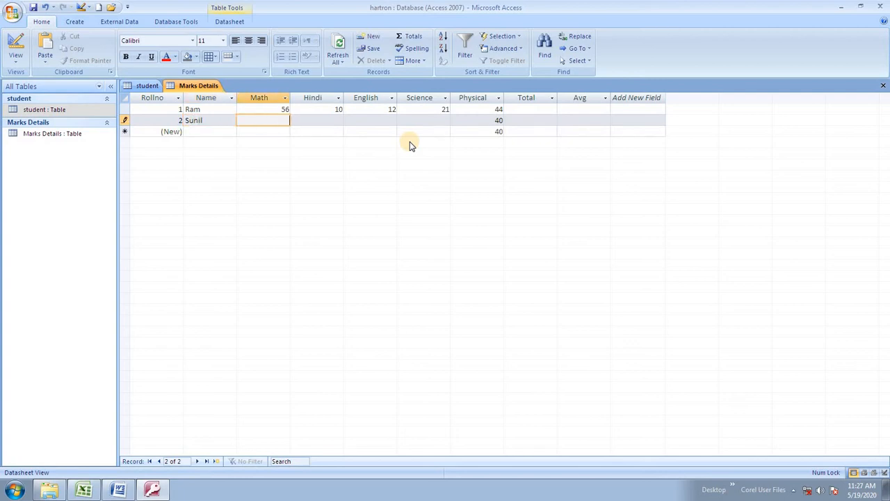
{"action": "type", "text": "34"}
{"action": "key", "text": "Tab"}
{"action": "type", "text": "87"}
{"action": "key", "text": "Tab"}
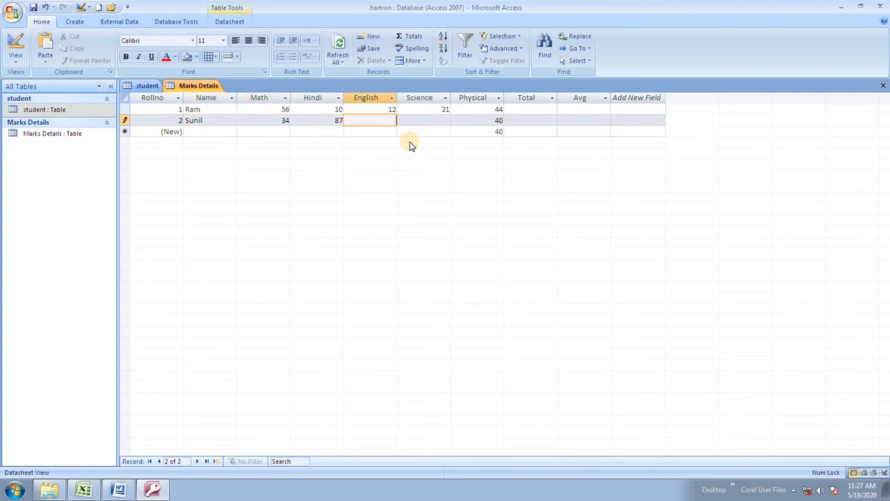
- Complete the second record with English 56 and Science 54, keeping the default Physical mark and leaving Total and Avg empty
{"action": "type", "text": "56"}
{"action": "key", "text": "Tab"}
{"action": "type", "text": "54"}
{"action": "key", "text": "Tab"}
{"action": "key", "text": "Tab"}
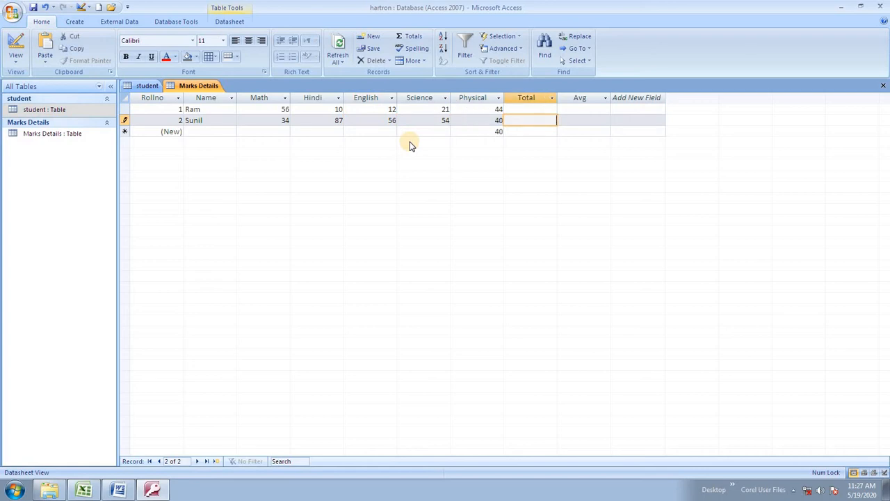
{"action": "key", "text": "Tab"}
{"action": "key", "text": "Tab"}
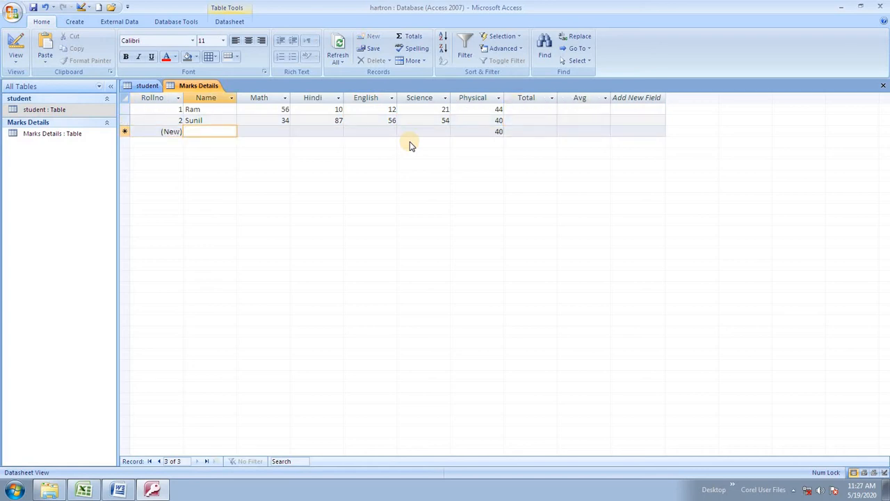
- Start the third marks record with the student's full name, Math 87 and Hindi 87
{"action": "type", "text": "Vijay"}
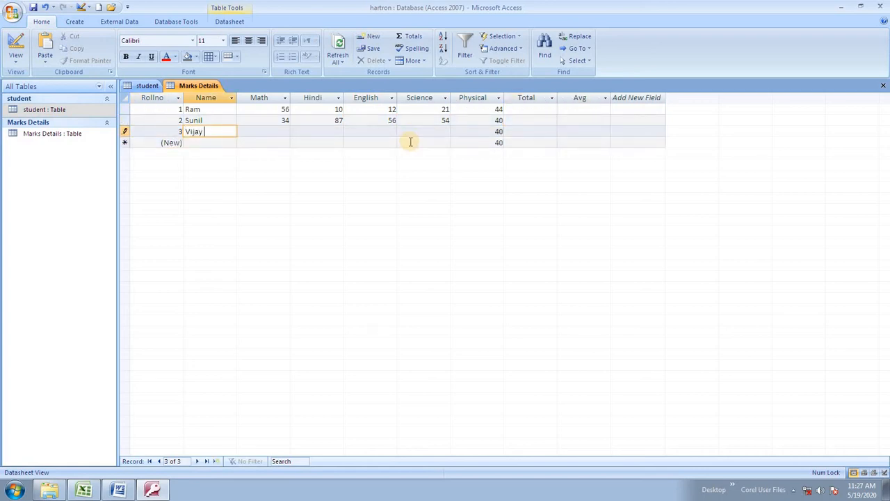
{"action": "type", "text": " Singh"}
{"action": "key", "text": "Tab"}
{"action": "type", "text": "87"}
{"action": "key", "text": "Tab"}
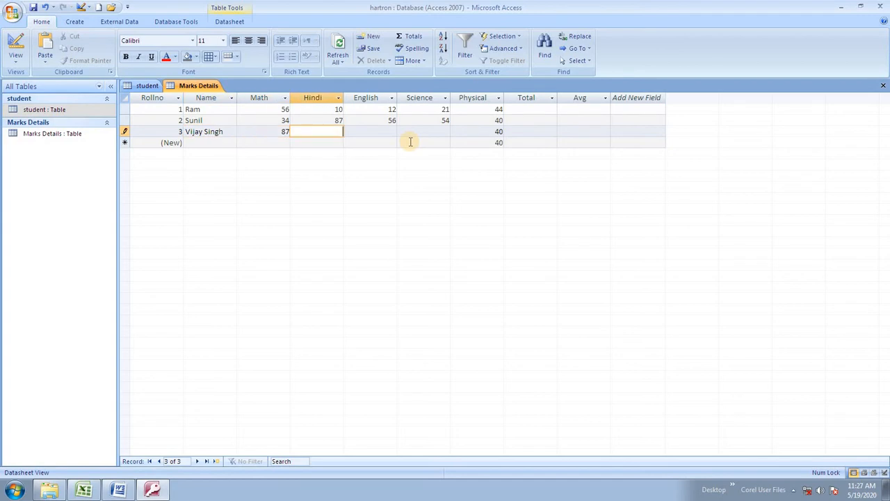
{"action": "type", "text": "87"}
{"action": "key", "text": "Tab"}
- Enter English 65 and Science 65 in the third record, keep the default Physical mark, and save the record
{"action": "type", "text": "65"}
{"action": "key", "text": "Tab"}
{"action": "type", "text": "65"}
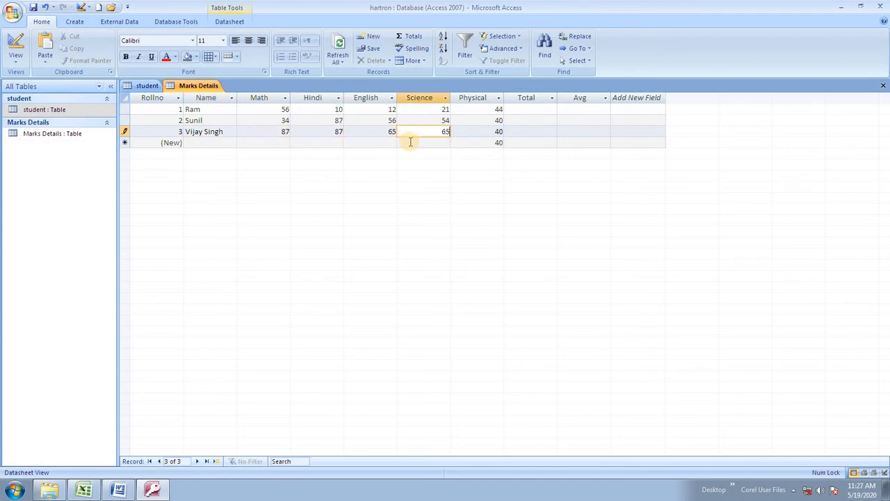
{"action": "key", "text": "Tab"}
{"action": "key", "text": "Tab"}
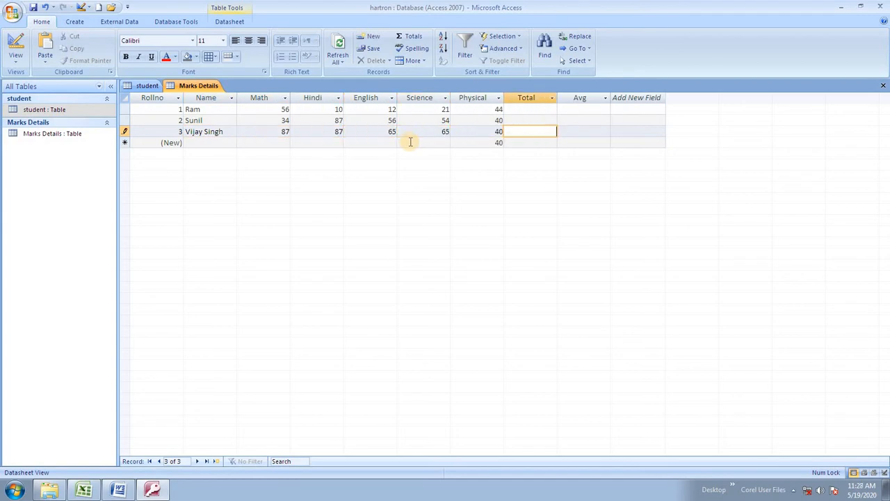
{"action": "key", "text": "ctrl+s"}
- Override the default Physical mark in the third record with 34
{"action": "key", "text": "Left"}
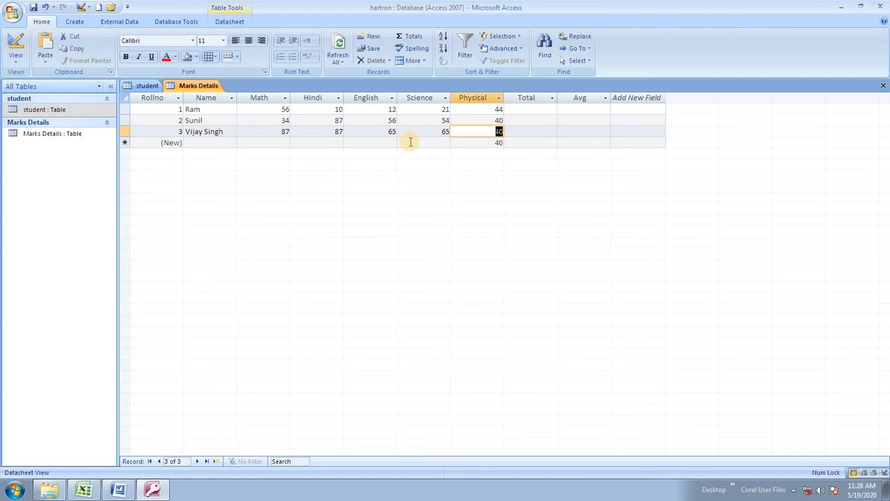
{"action": "type", "text": "34"}
{"action": "key", "text": "Tab"}
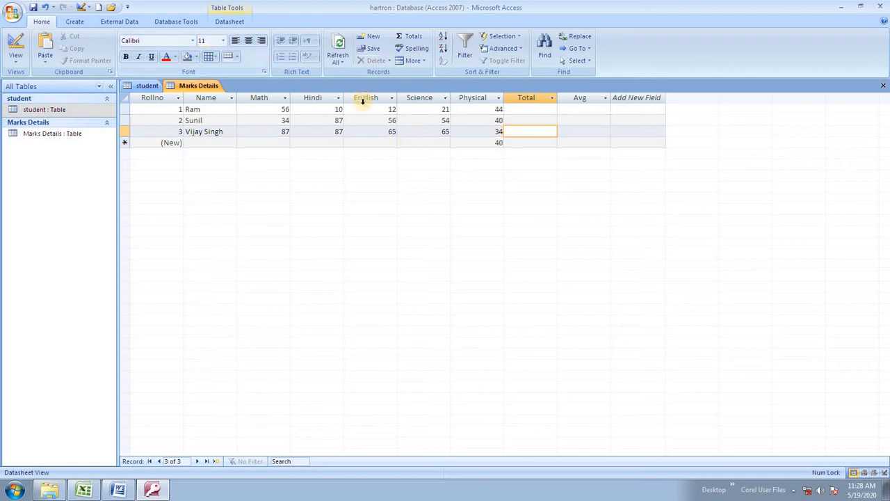
- Return the Marks Details table to Design View and examine the Physical field's default value
{"action": "left_click", "coordinate": [357, 131]}
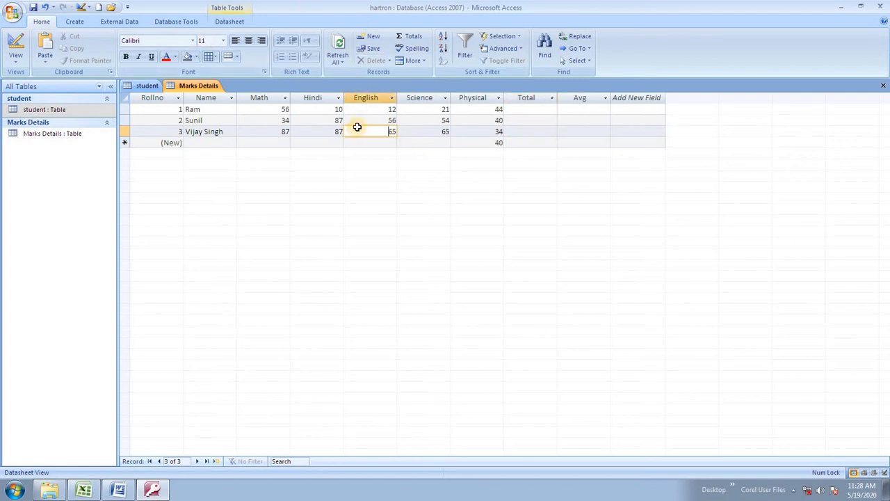
{"action": "left_click", "coordinate": [15, 61]}
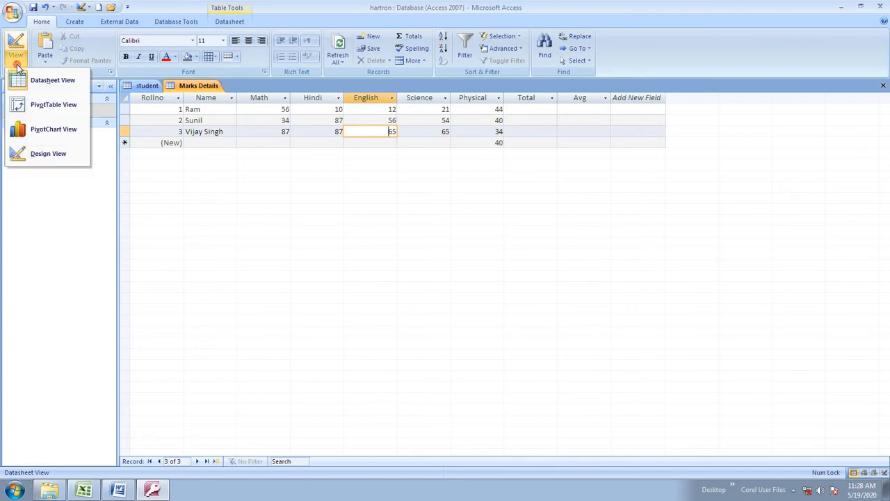
{"action": "left_click", "coordinate": [59, 150]}
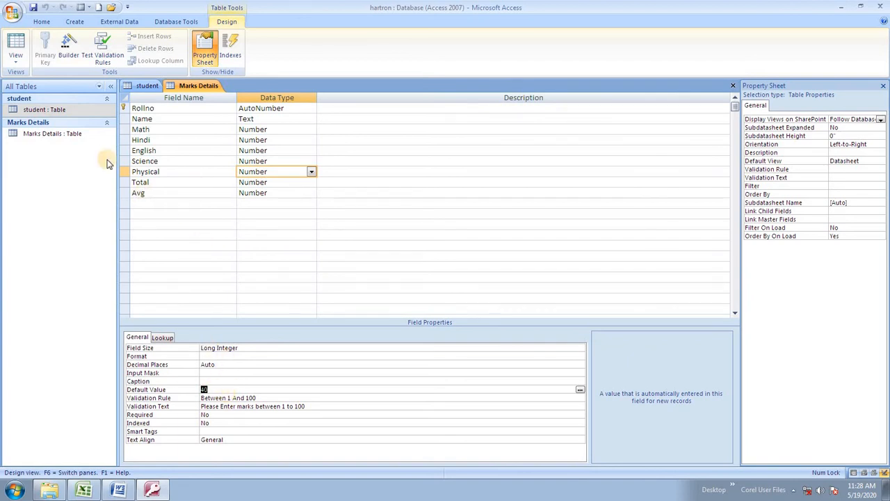
- Open the student table and switch it to Design View
{"action": "left_click", "coordinate": [48, 111]}
{"action": "double_click", "coordinate": [48, 111]}
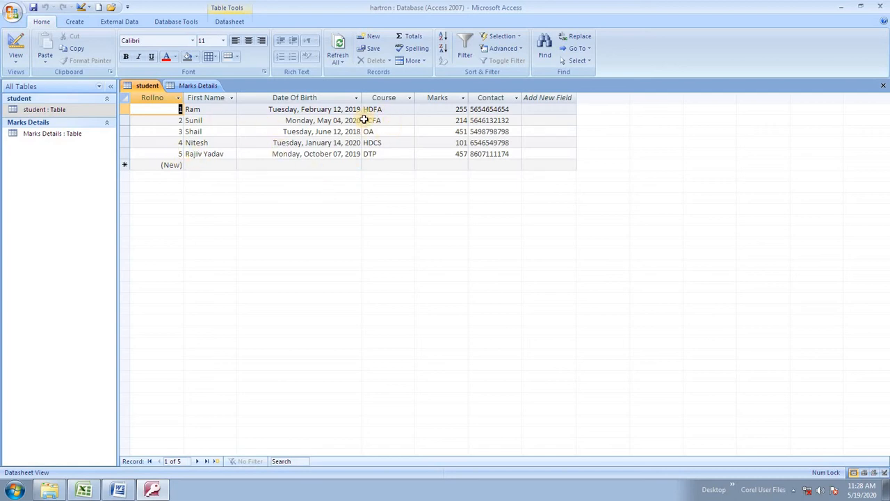
{"action": "left_click", "coordinate": [15, 56]}
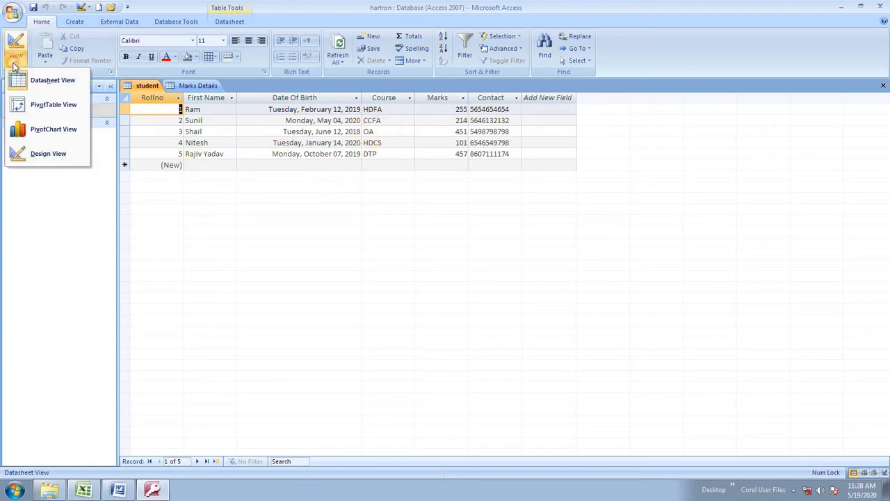
{"action": "left_click", "coordinate": [47, 152]}
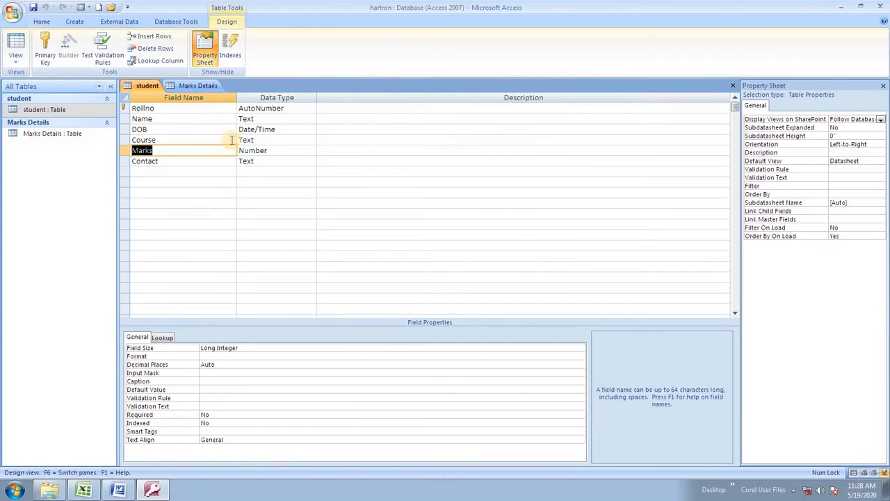
- Insert a Fees field with the Number data type above the Course field in the student table, and save the design
{"action": "left_click", "coordinate": [167, 160]}
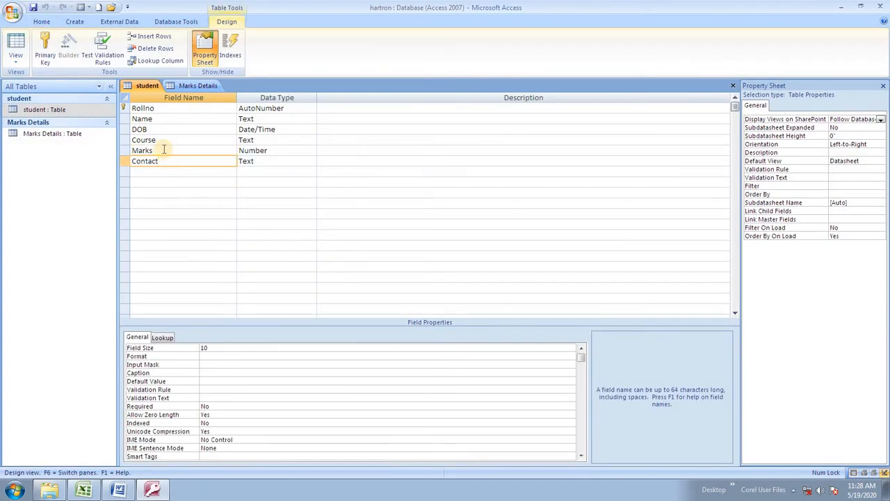
{"action": "left_click", "coordinate": [164, 150]}
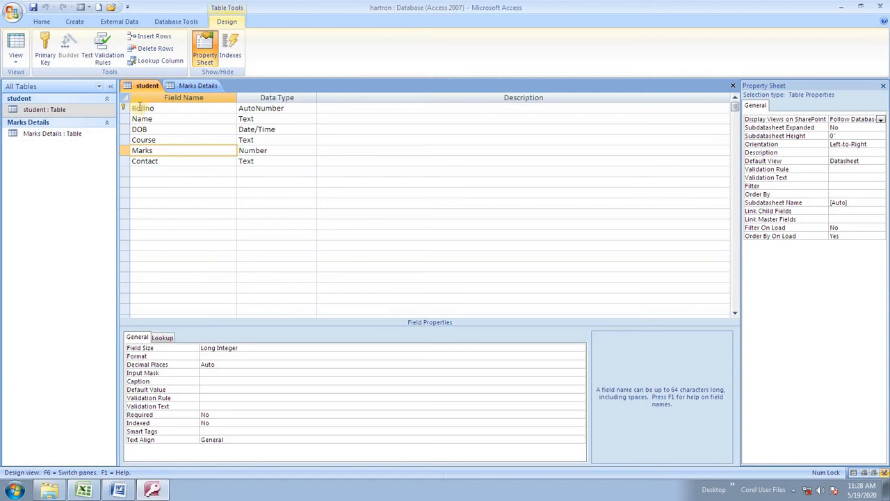
{"action": "left_click", "coordinate": [161, 162]}
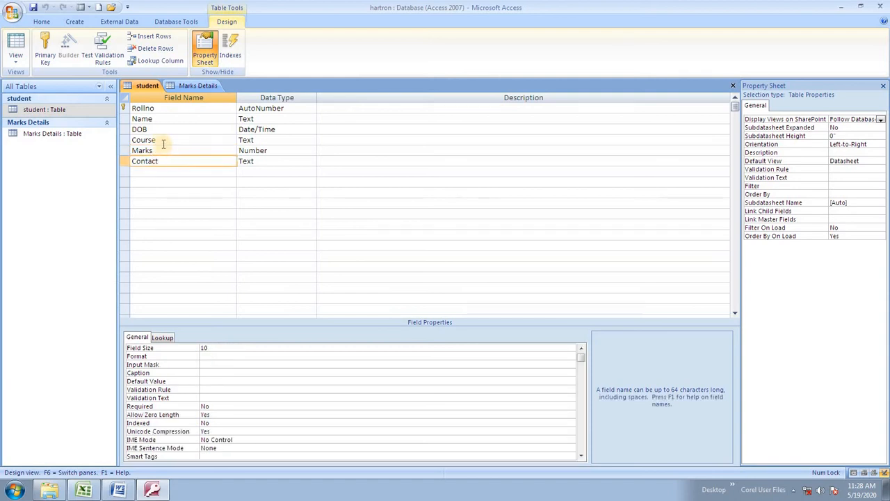
{"action": "left_click", "coordinate": [160, 130]}
{"action": "left_click", "coordinate": [157, 140]}
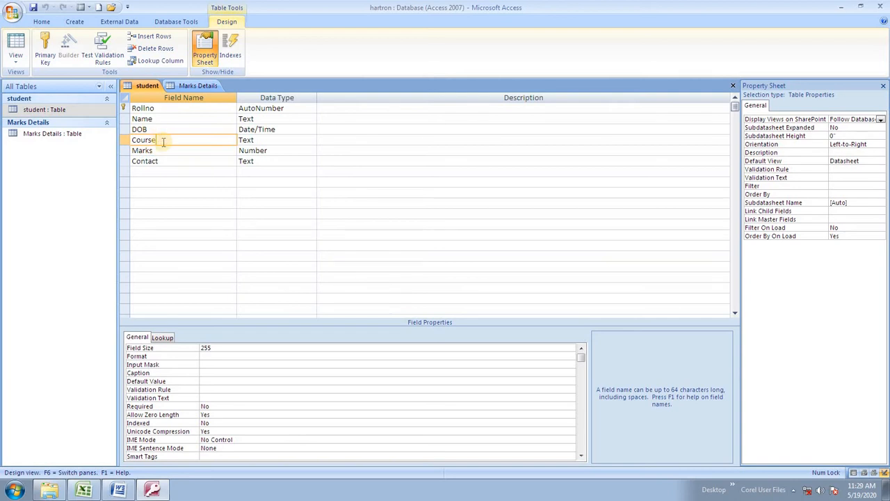
{"action": "left_click", "coordinate": [151, 36]}
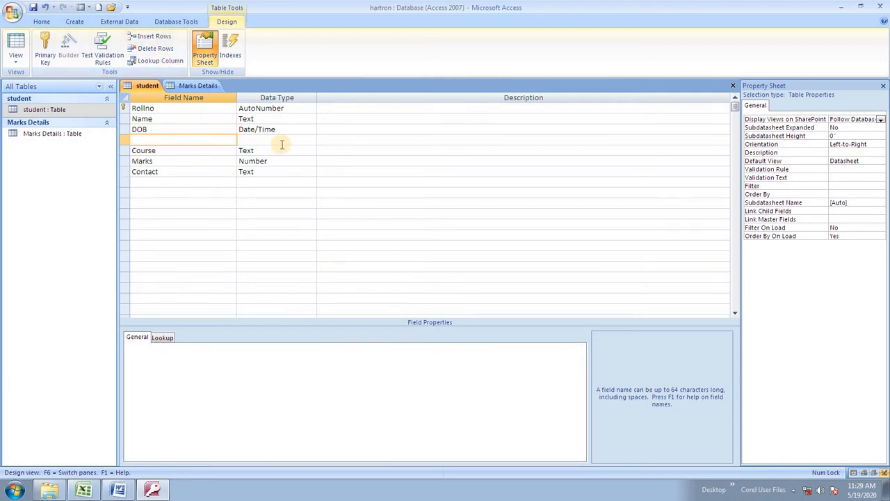
{"action": "type", "text": "Fees"}
{"action": "key", "text": "Tab"}
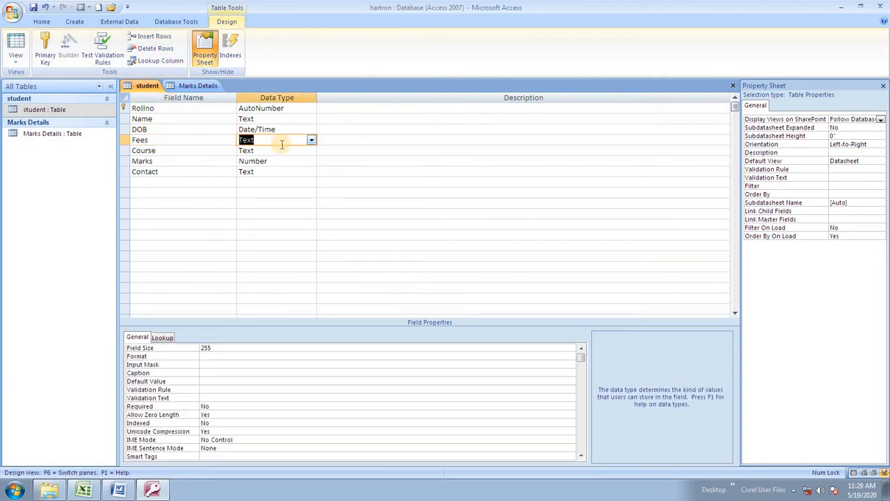
{"action": "type", "text": "number"}
{"action": "left_click", "coordinate": [282, 145]}
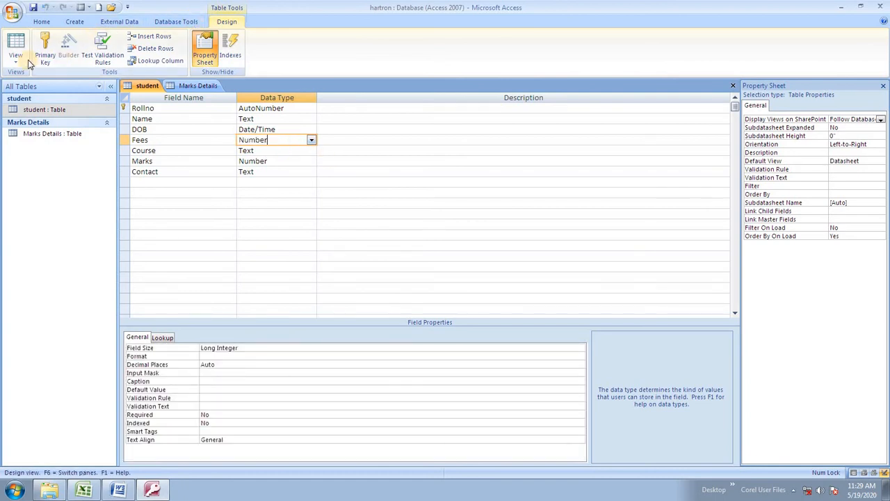
- Switch the student table to Datasheet View
{"action": "left_click", "coordinate": [17, 57]}
{"action": "left_click", "coordinate": [50, 164]}
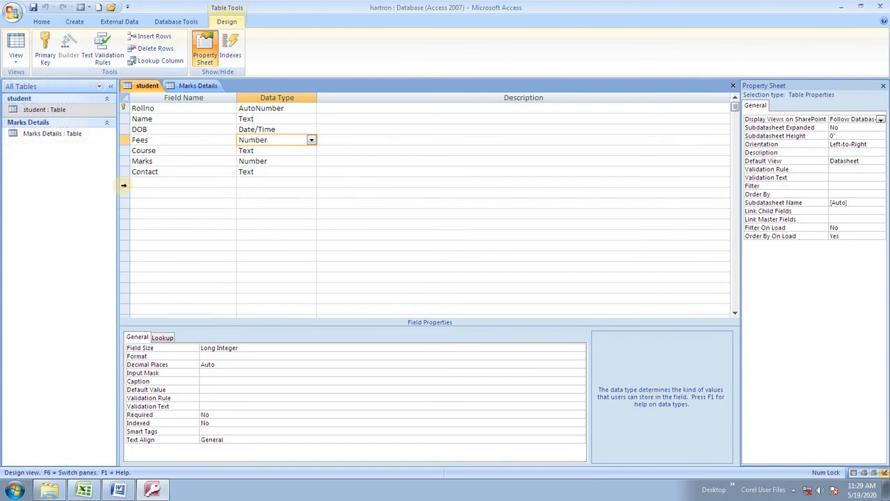
{"action": "left_click", "coordinate": [15, 59]}
{"action": "left_click", "coordinate": [28, 82]}
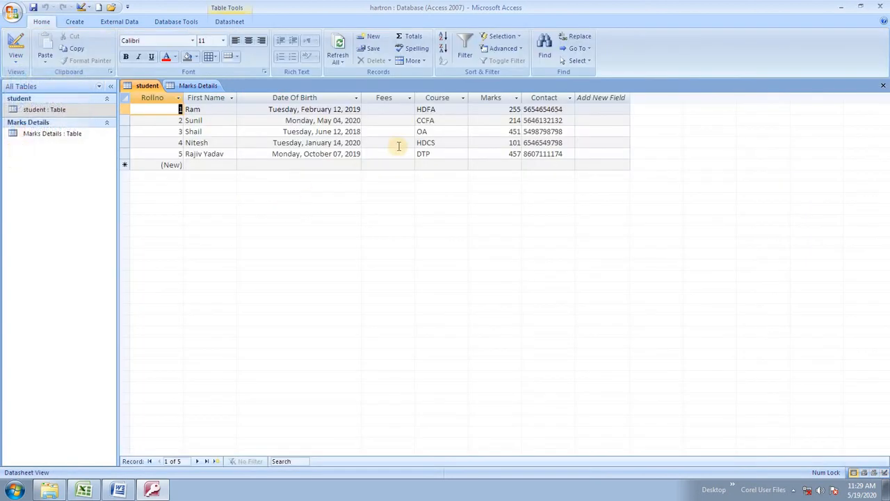
- Enter fees of 25411, 36251 and 12454 for the first three student records
{"action": "left_click", "coordinate": [385, 109]}
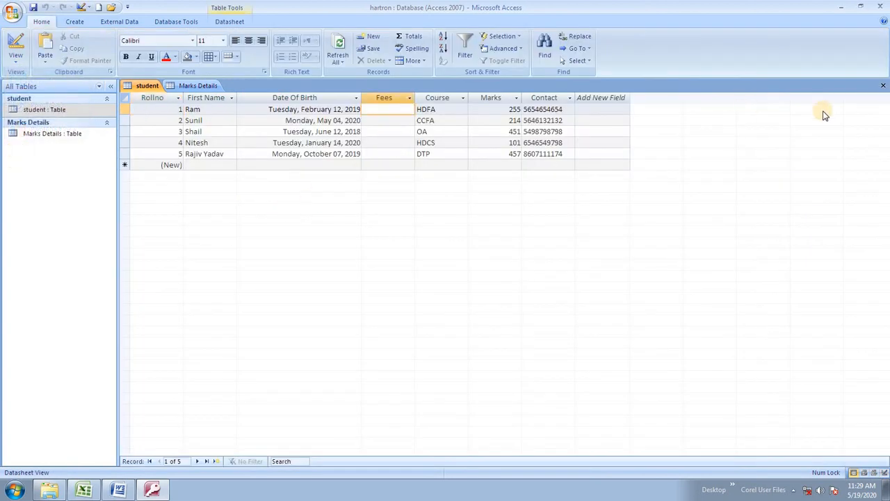
{"action": "type", "text": "25411"}
{"action": "key", "text": "Tab"}
{"action": "key", "text": "Down"}
{"action": "key", "text": "Left"}
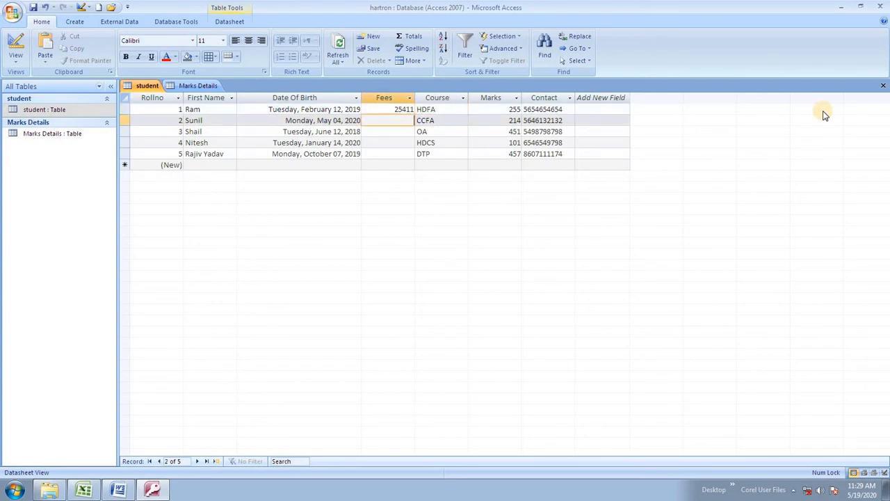
{"action": "type", "text": "36251"}
{"action": "key", "text": "Down"}
{"action": "type", "text": "12454"}
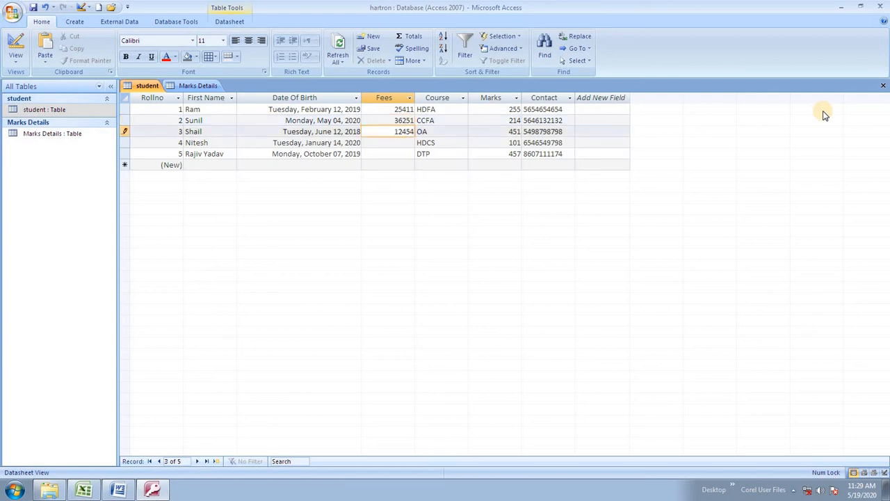
{"action": "key", "text": "Down"}
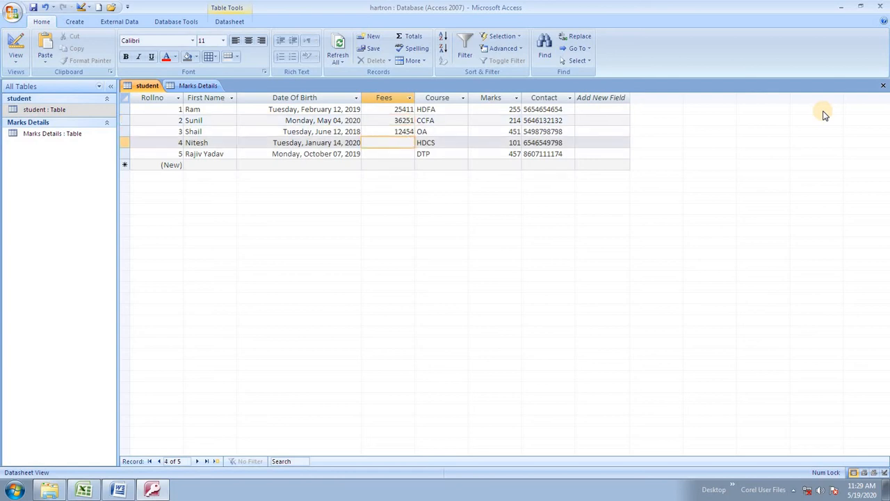
- Enter fees of 25621 and 41555 for the fourth and fifth student records
{"action": "type", "text": "25621"}
{"action": "key", "text": "Down"}
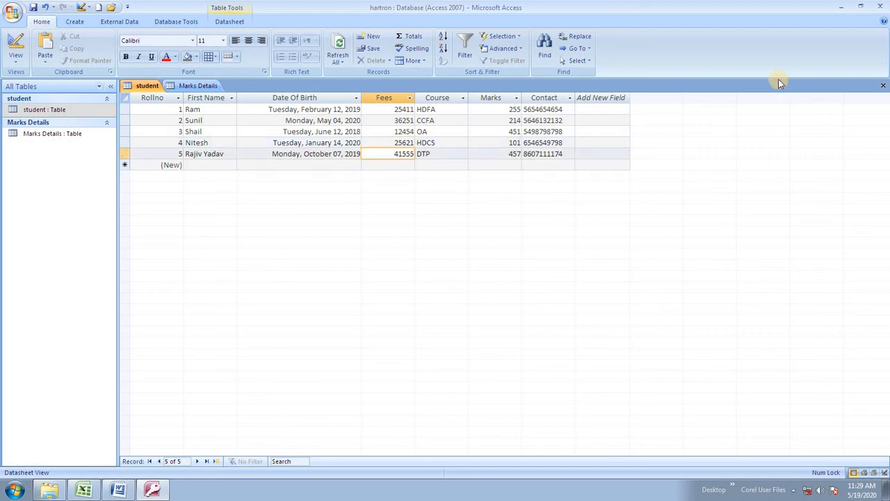
{"action": "left_click", "coordinate": [435, 132]}
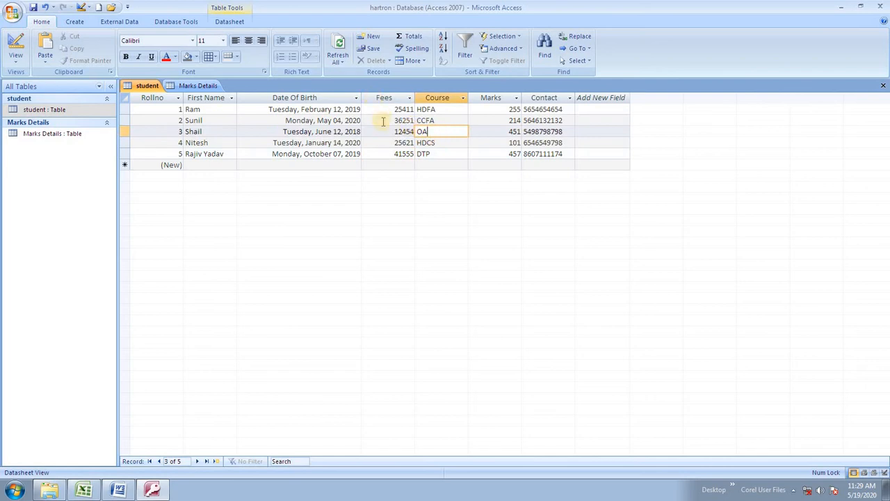
- Return the student table to Design View and set the Fees field to 2 decimal places with the Standard format
{"action": "left_click", "coordinate": [19, 66]}
{"action": "left_click", "coordinate": [21, 152]}
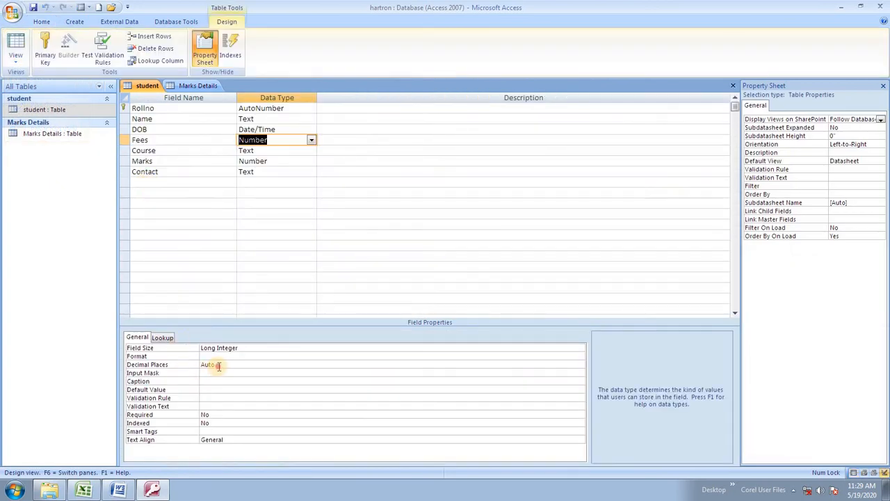
{"action": "left_click", "coordinate": [186, 366]}
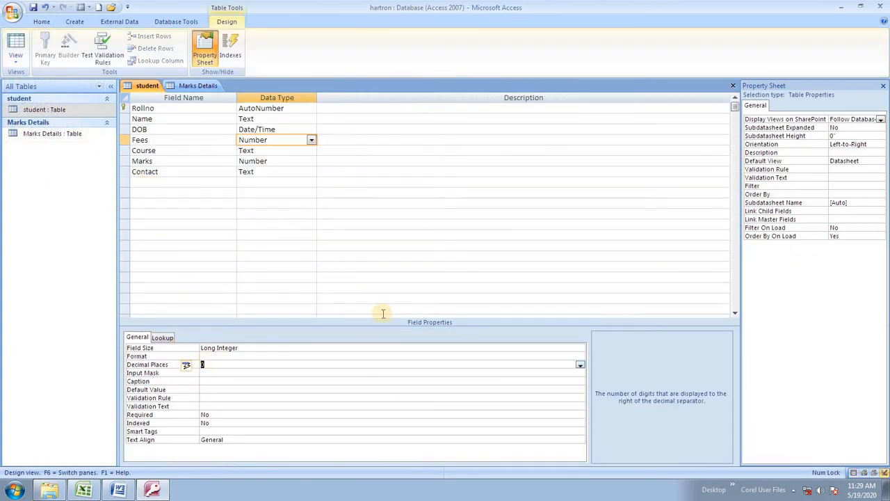
{"action": "left_click", "coordinate": [236, 347]}
{"action": "left_click", "coordinate": [215, 356]}
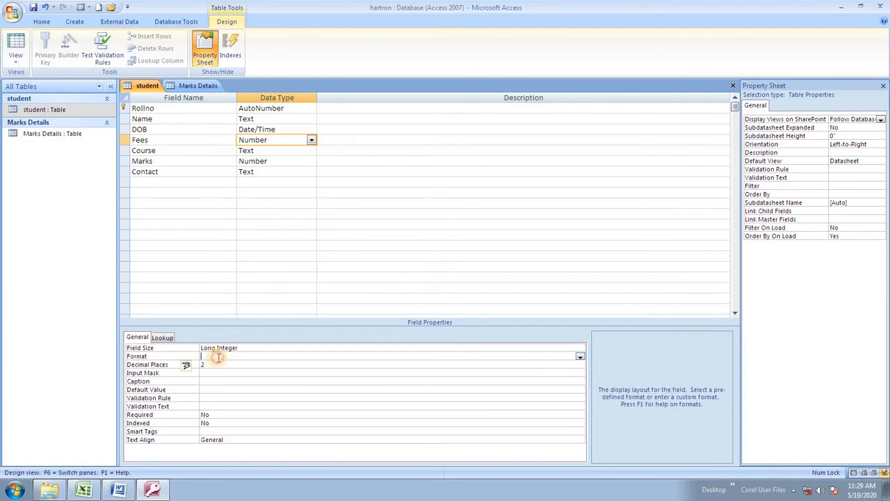
{"action": "left_click", "coordinate": [579, 356]}
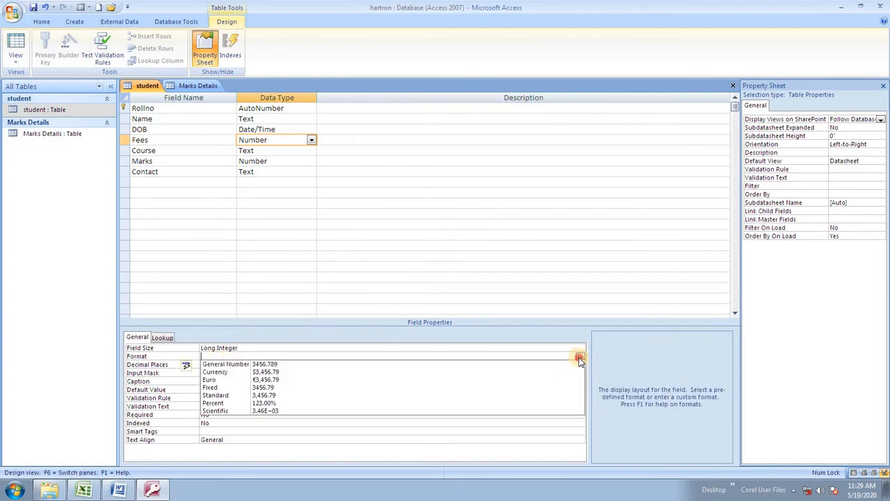
{"action": "left_click", "coordinate": [292, 394]}
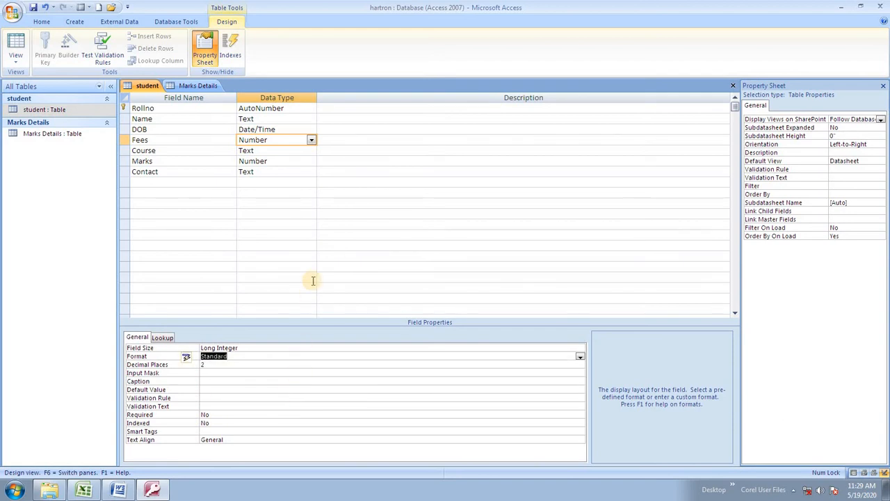
- Switch the student table to Datasheet View and examine how the Fees values are formatted
{"action": "left_click", "coordinate": [15, 57]}
{"action": "left_click", "coordinate": [37, 89]}
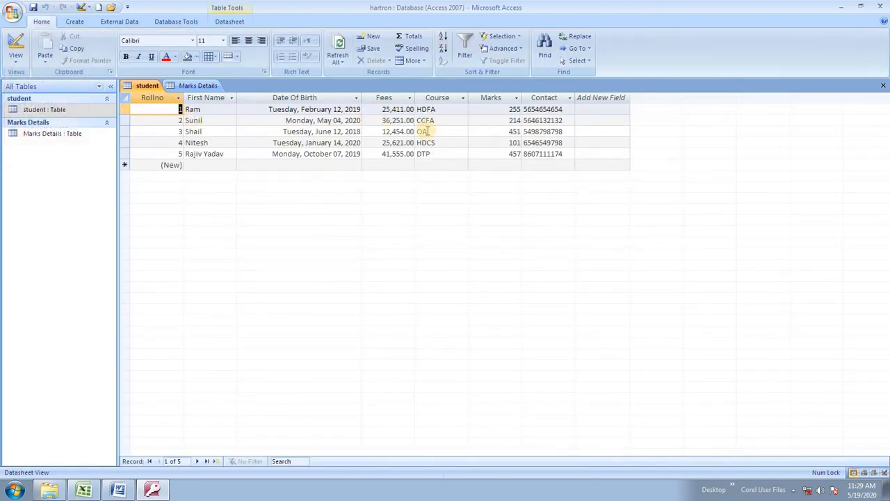
{"action": "left_click", "coordinate": [399, 120]}
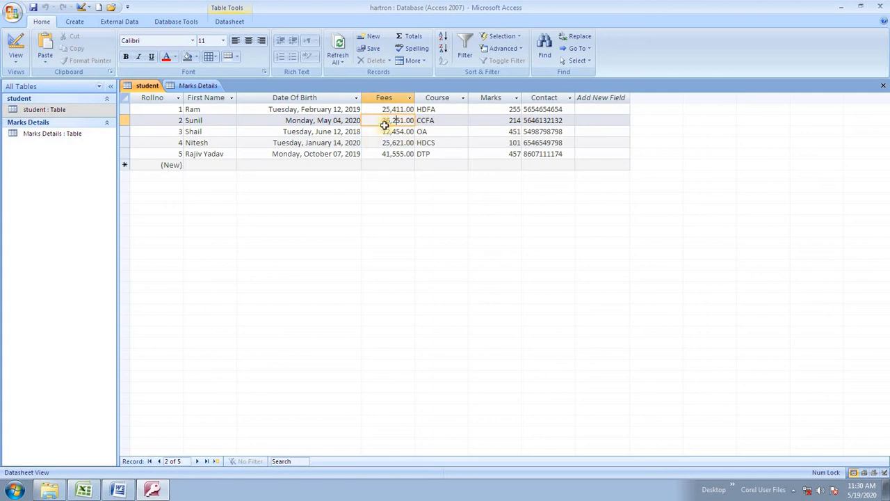
- Set the Fees field to 3 decimal places in Design View, save the table and display it in Datasheet View
{"action": "left_click", "coordinate": [14, 61]}
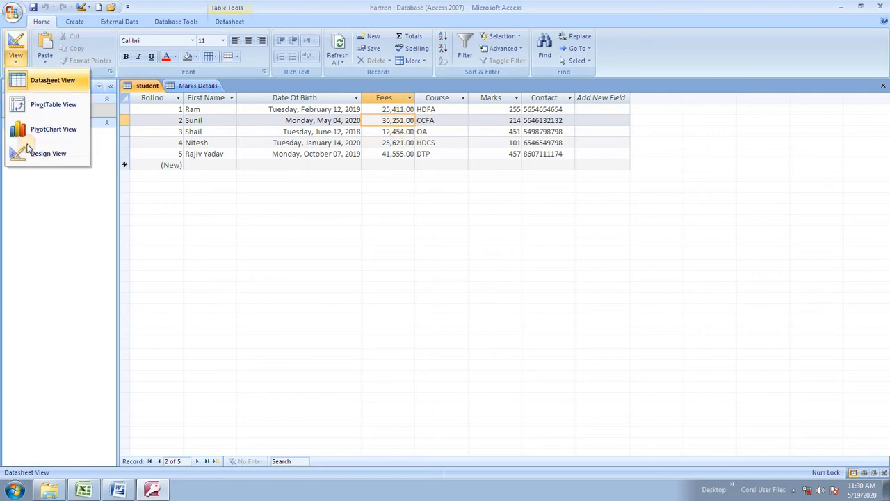
{"action": "left_click", "coordinate": [21, 155]}
{"action": "left_click", "coordinate": [214, 364]}
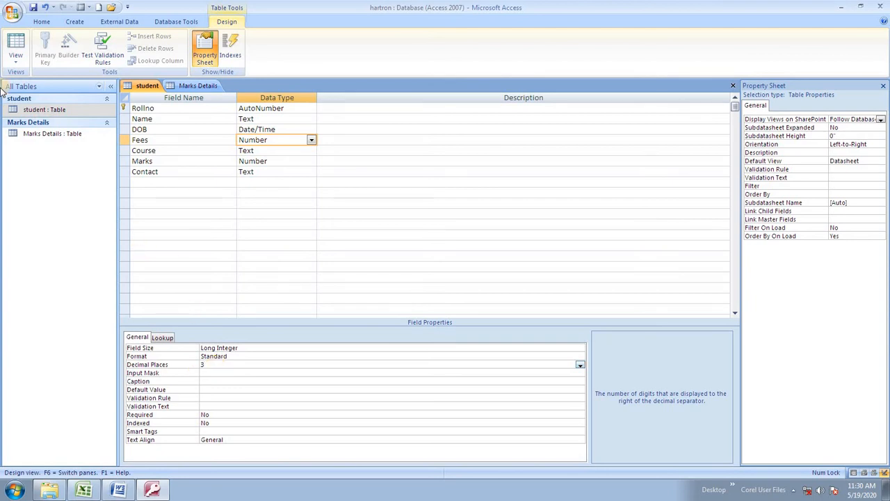
{"action": "left_click", "coordinate": [15, 61]}
{"action": "left_click", "coordinate": [50, 82]}
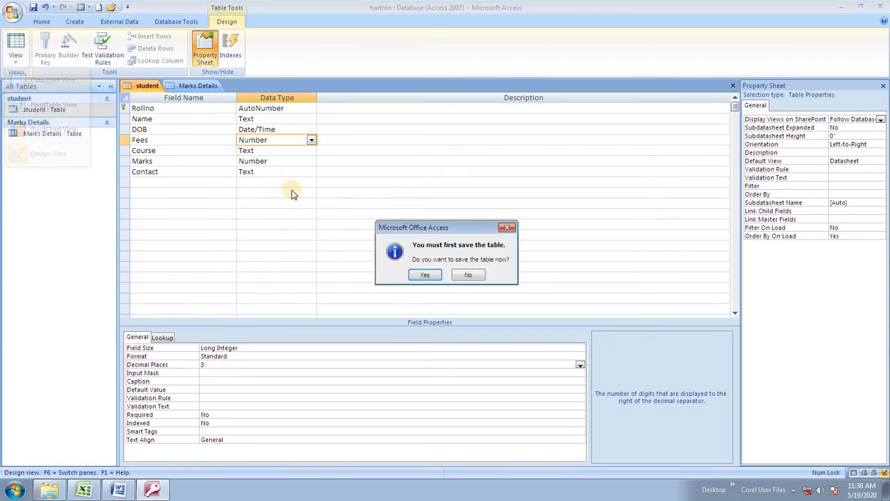
{"action": "left_click", "coordinate": [425, 276]}
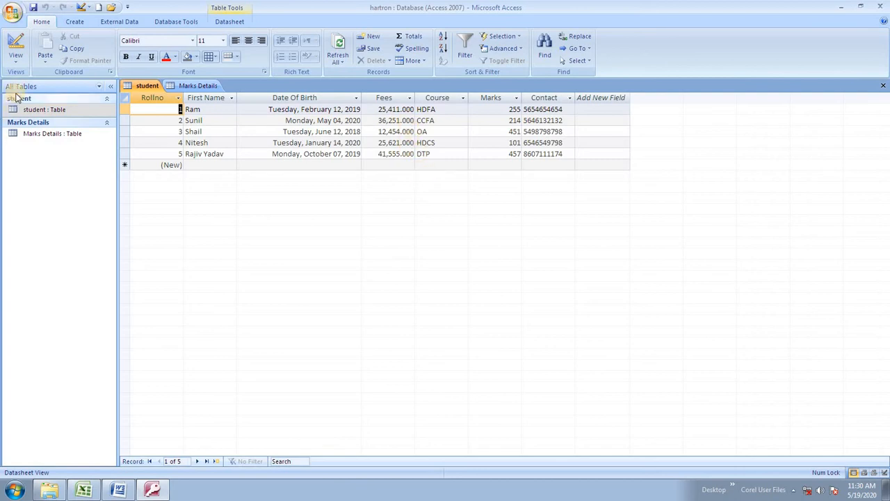
- Set the Fees field to 0 decimal places in Design View and display the student table in Datasheet View again
{"action": "left_click", "coordinate": [15, 61]}
{"action": "left_click", "coordinate": [59, 151]}
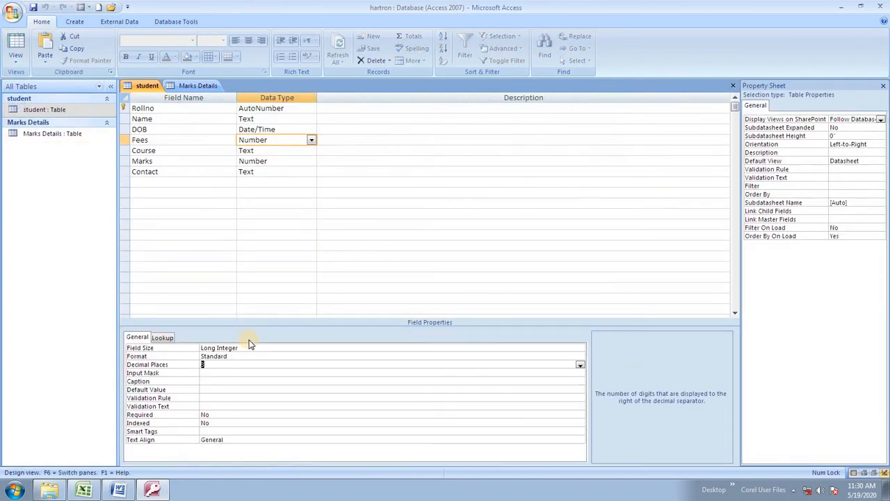
{"action": "left_click", "coordinate": [223, 367]}
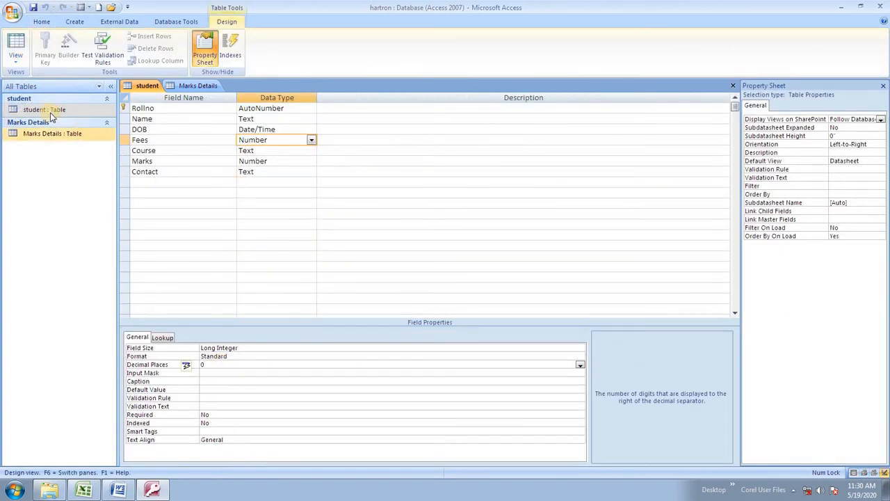
{"action": "left_click", "coordinate": [15, 59]}
{"action": "left_click", "coordinate": [49, 79]}
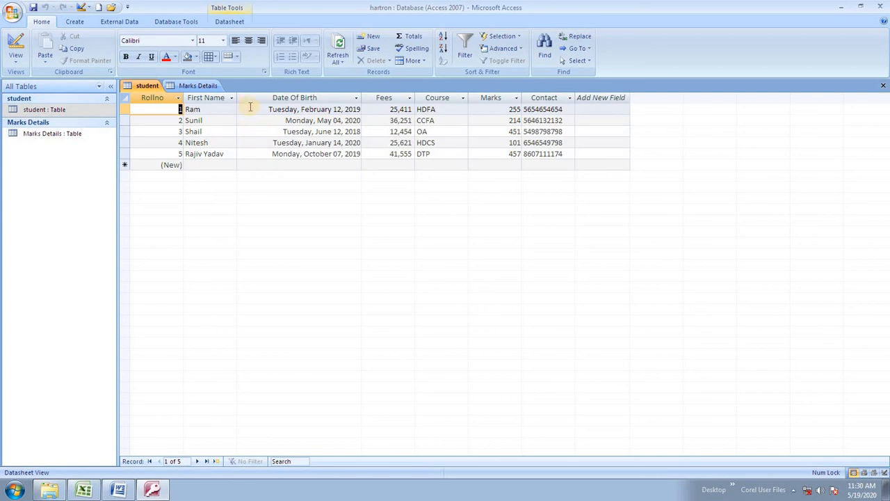
- Try bold, italic and underline on the student datasheet text and turn all three off again
{"action": "left_click", "coordinate": [132, 59]}
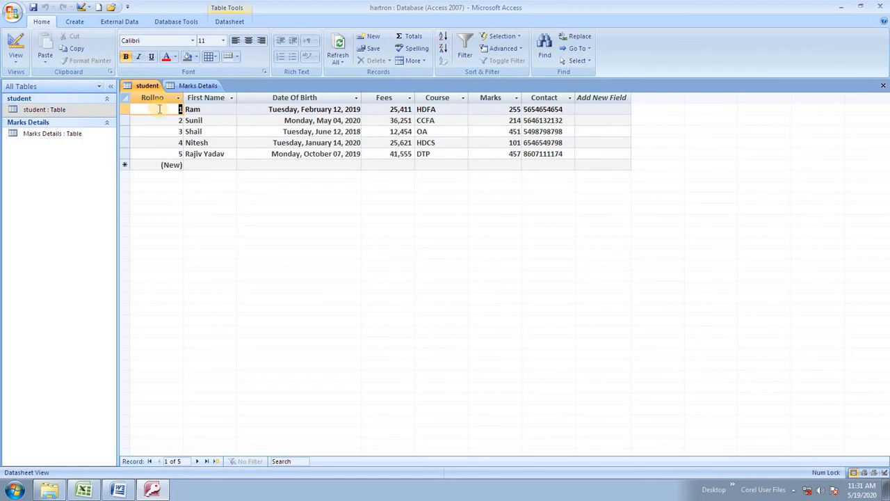
{"action": "left_click", "coordinate": [139, 58]}
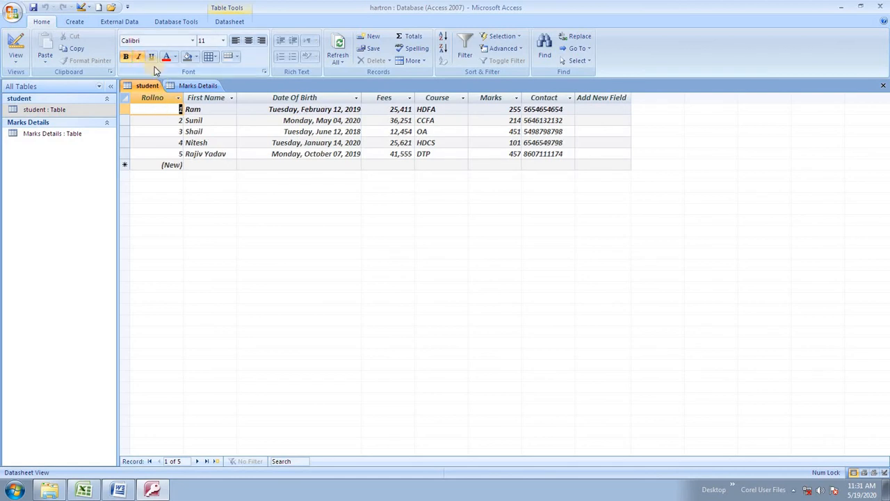
{"action": "left_click", "coordinate": [152, 58]}
{"action": "left_click", "coordinate": [151, 58]}
{"action": "left_click", "coordinate": [138, 57]}
{"action": "left_click", "coordinate": [126, 57]}
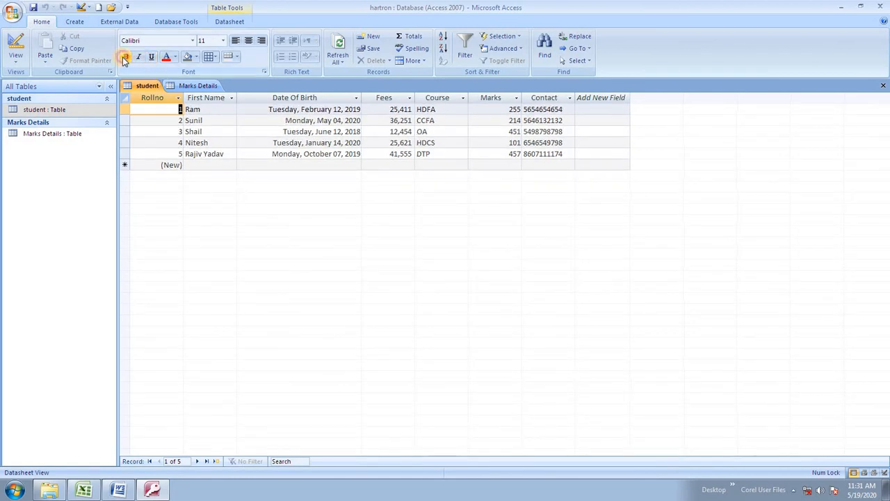
- Color the student datasheet text red and try the gridlines as Both and None before setting them to Horizontal
{"action": "left_click", "coordinate": [167, 57]}
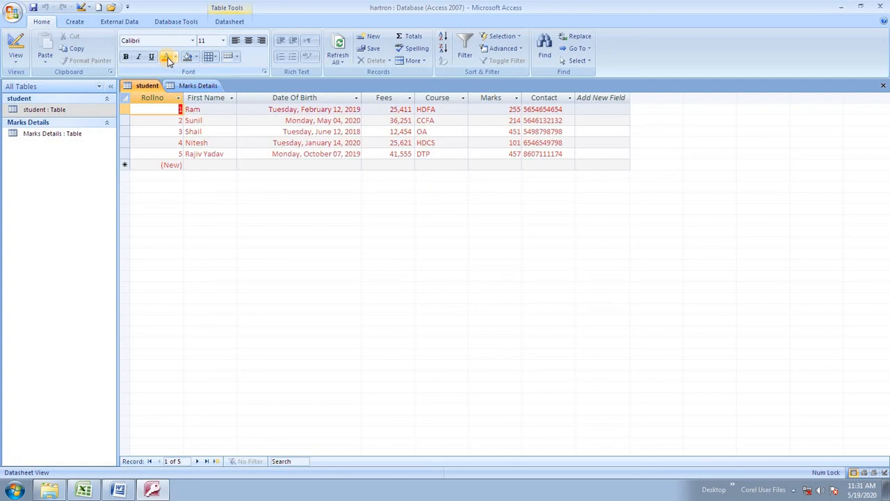
{"action": "left_click", "coordinate": [219, 58]}
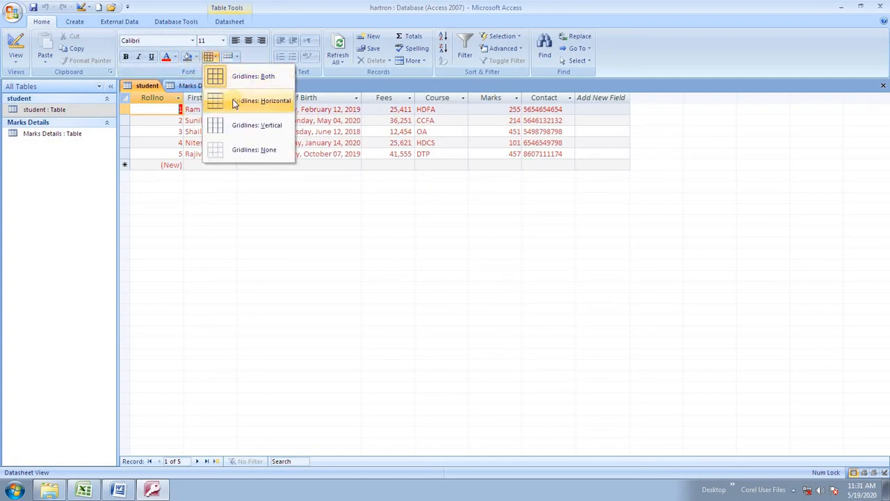
{"action": "left_click", "coordinate": [220, 78]}
{"action": "left_click", "coordinate": [211, 57]}
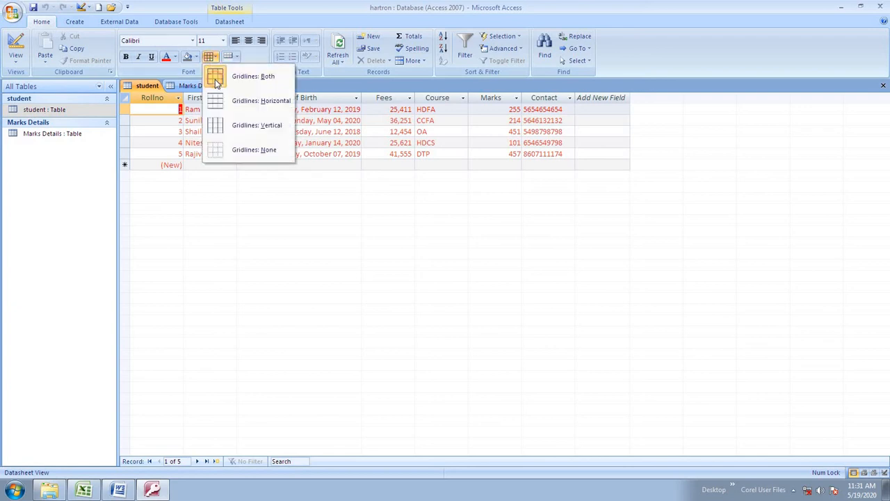
{"action": "left_click", "coordinate": [235, 146]}
{"action": "left_click", "coordinate": [459, 154]}
{"action": "left_click", "coordinate": [513, 142]}
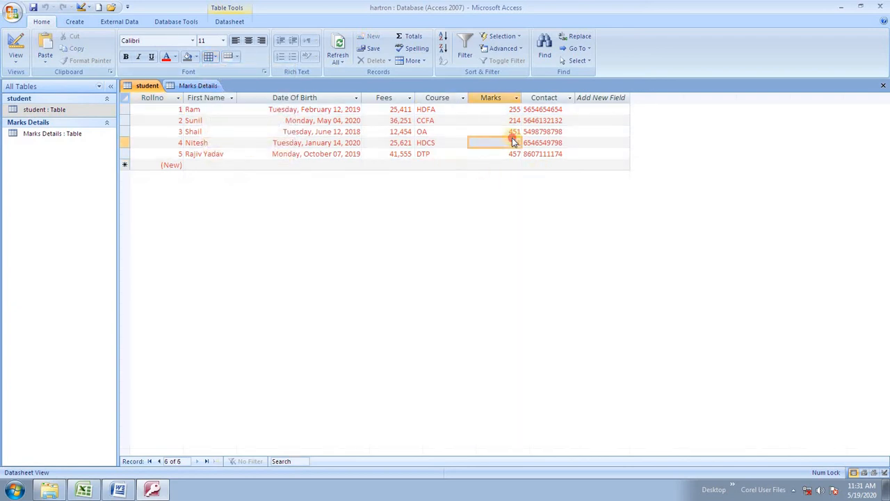
{"action": "left_click", "coordinate": [210, 56]}
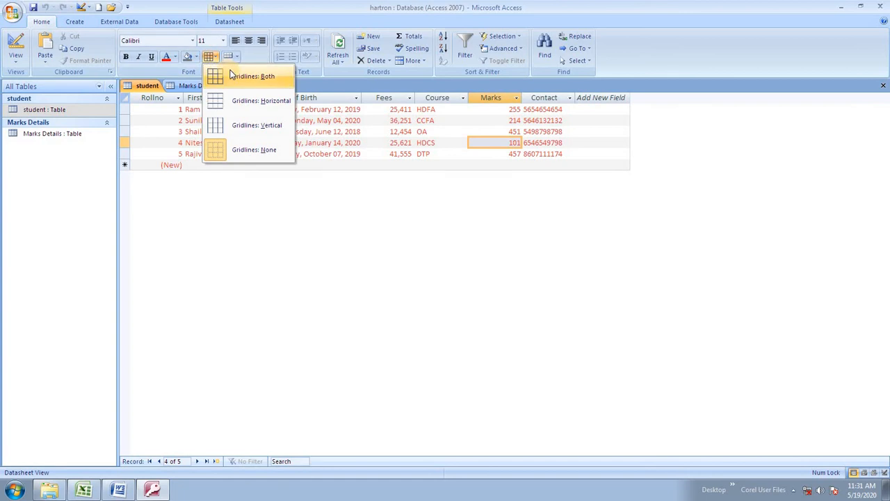
{"action": "left_click", "coordinate": [256, 100]}
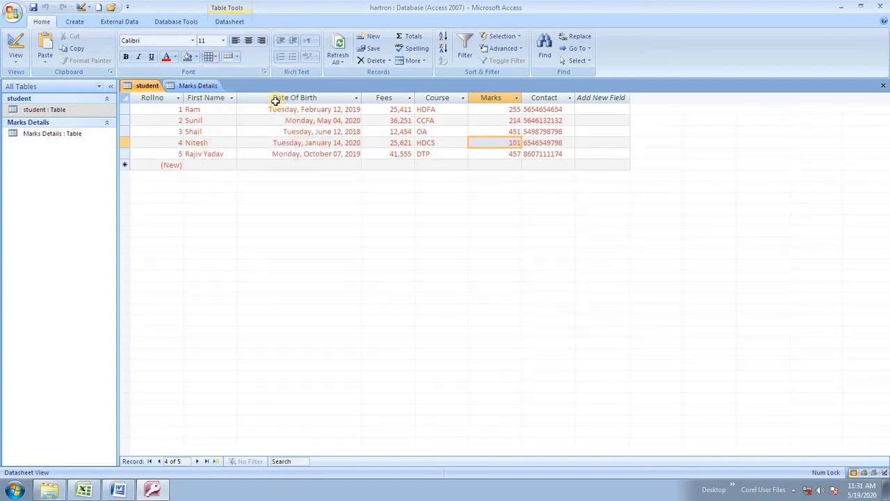
- Try green and medium blue as the datasheet's alternate row color, and settle on a lighter blue
{"action": "left_click", "coordinate": [237, 56]}
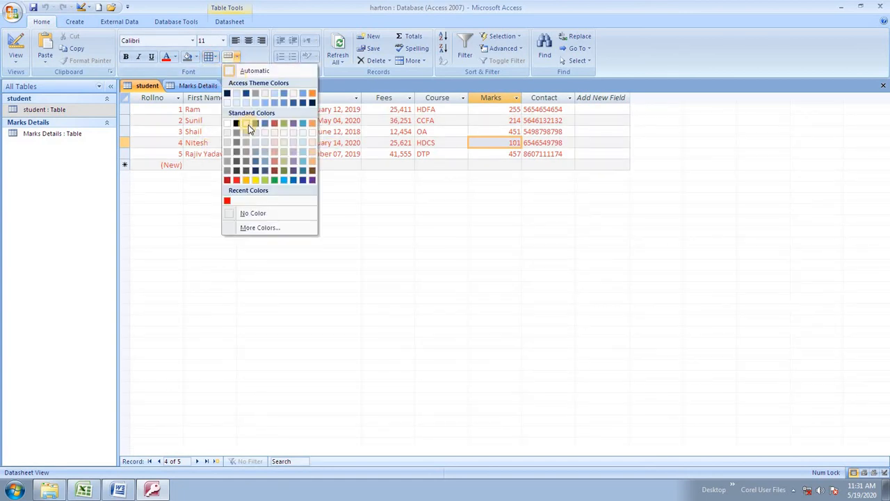
{"action": "left_click", "coordinate": [274, 180]}
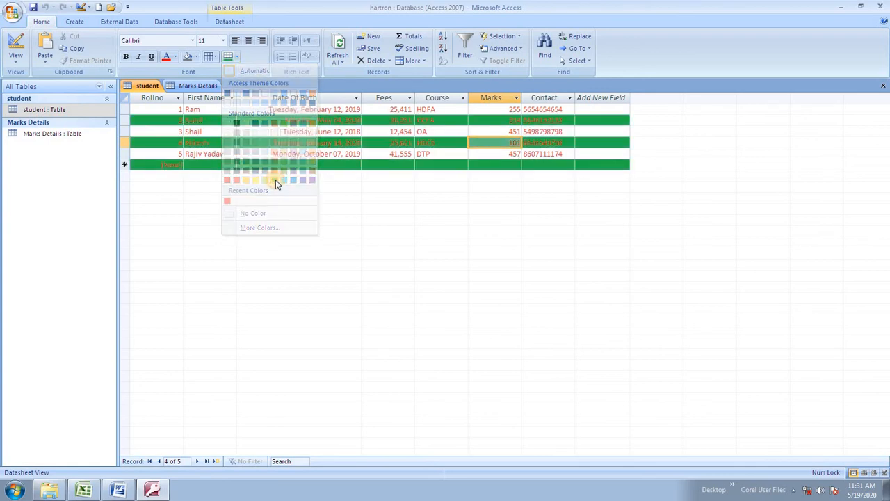
{"action": "left_click", "coordinate": [237, 56]}
{"action": "left_click", "coordinate": [265, 102]}
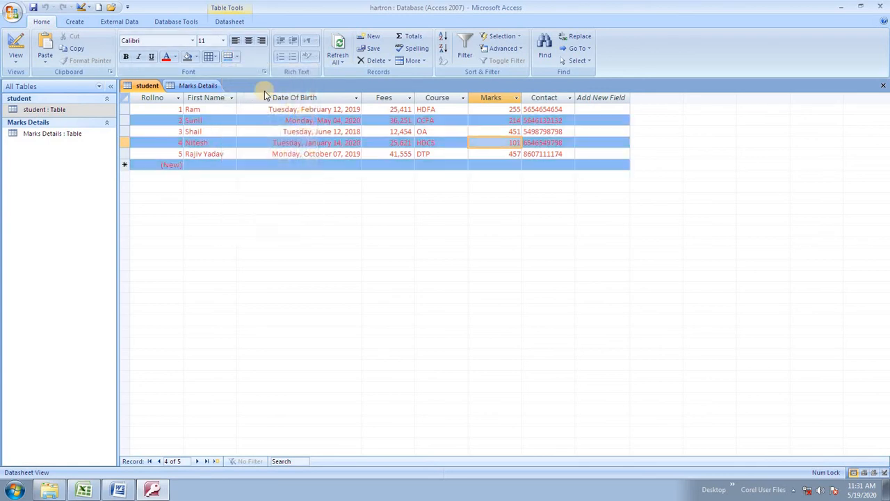
{"action": "left_click", "coordinate": [235, 57]}
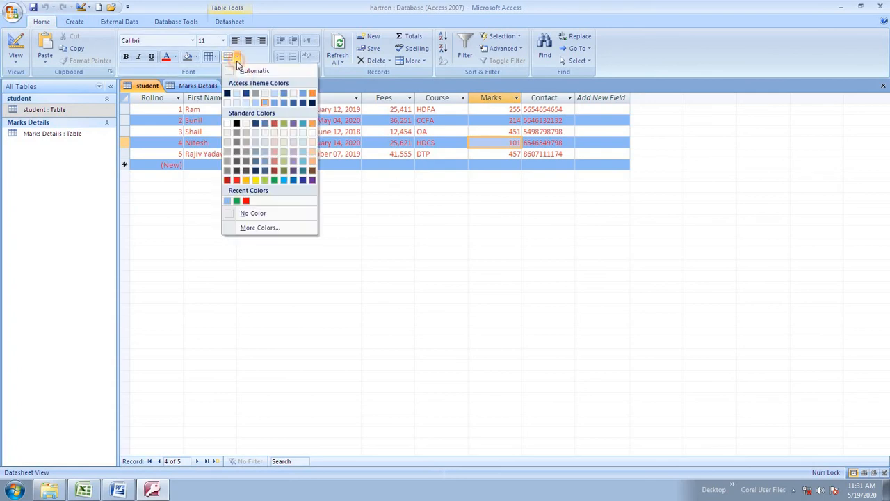
{"action": "left_click", "coordinate": [255, 103]}
{"action": "left_click", "coordinate": [254, 133]}
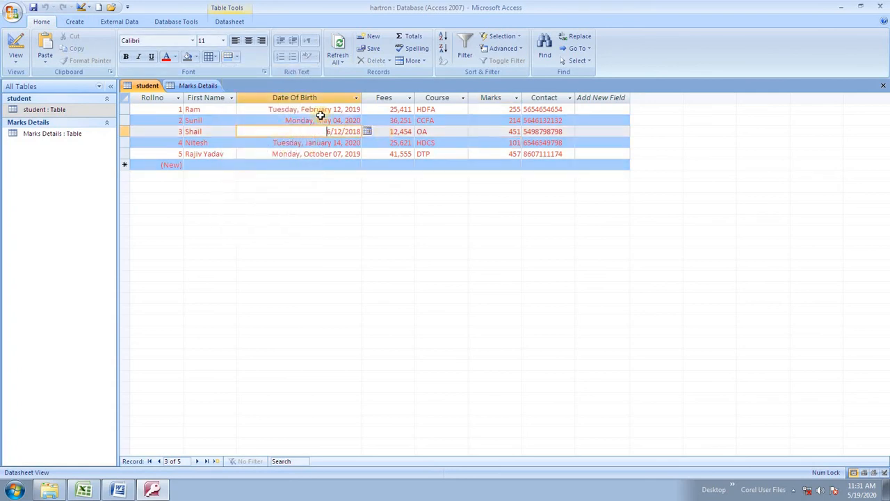
- Try left, center and right alignment on the Date Of Birth column and leave it left-aligned
{"action": "left_click", "coordinate": [320, 109]}
{"action": "left_click", "coordinate": [311, 143]}
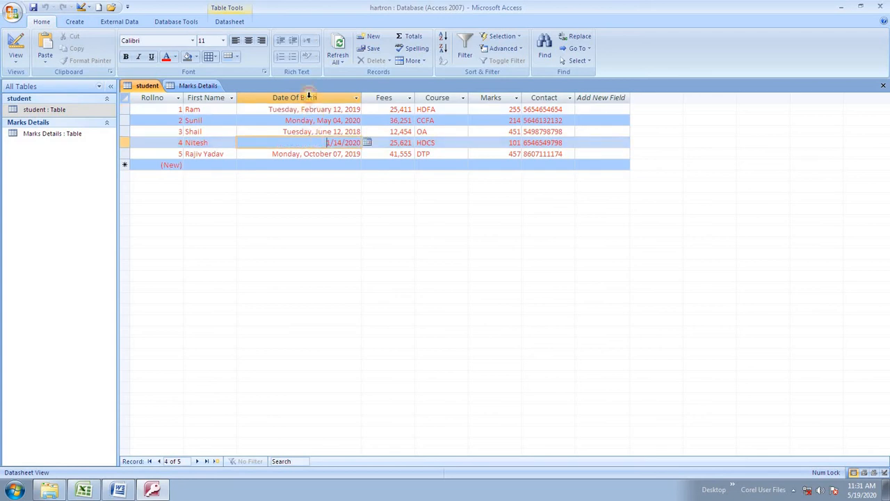
{"action": "left_click", "coordinate": [308, 97]}
{"action": "left_click", "coordinate": [236, 40]}
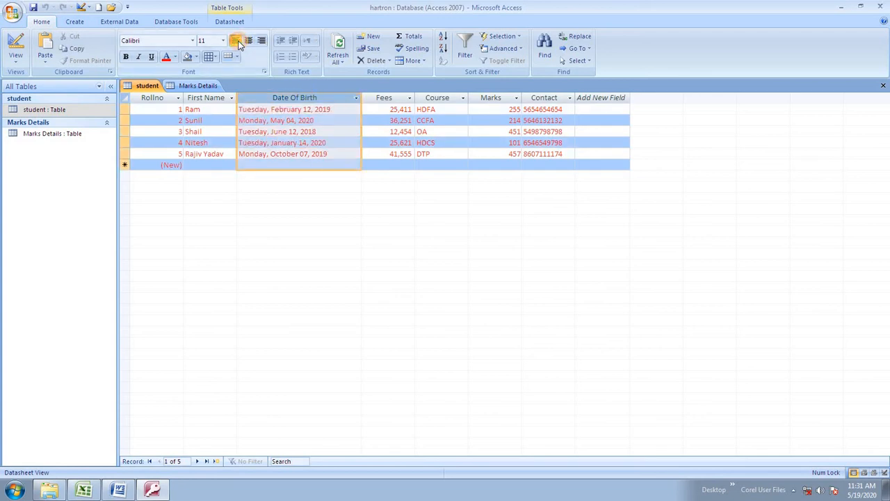
{"action": "left_click", "coordinate": [252, 42]}
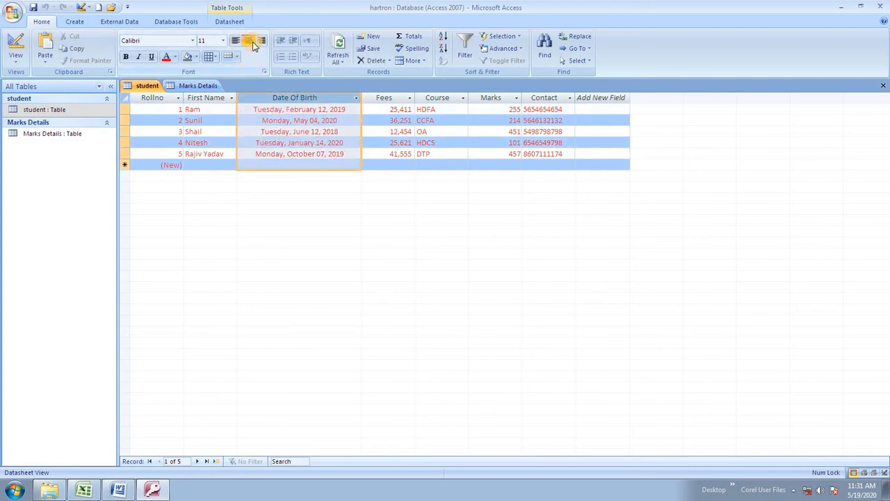
{"action": "left_click", "coordinate": [264, 43]}
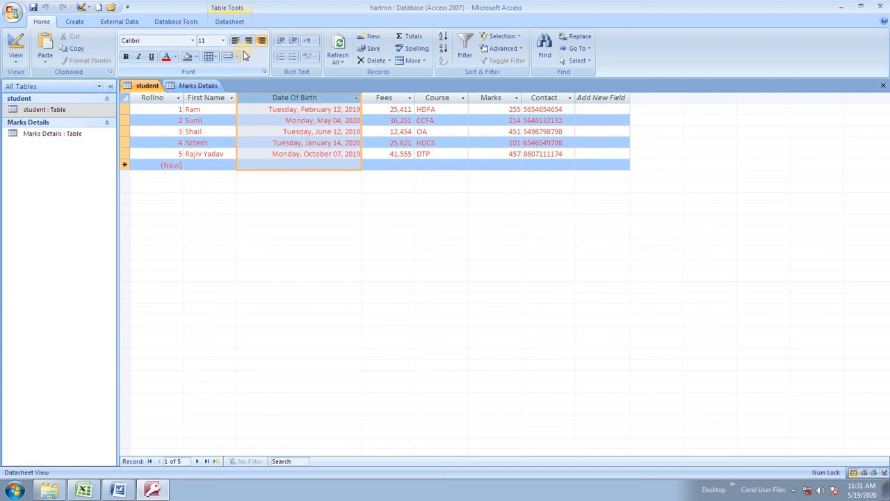
{"action": "left_click", "coordinate": [236, 42]}
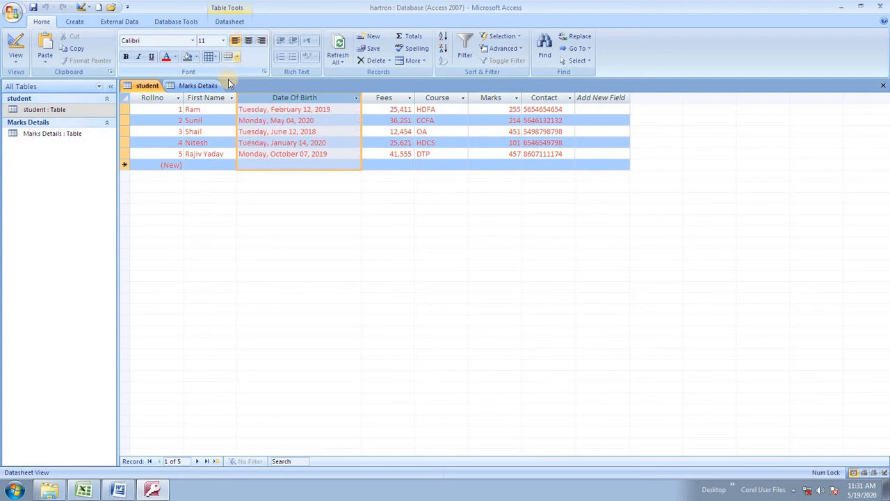
- Left-align the Rollno column in the student datasheet and refresh all records
{"action": "left_click", "coordinate": [170, 96]}
{"action": "left_click", "coordinate": [236, 41]}
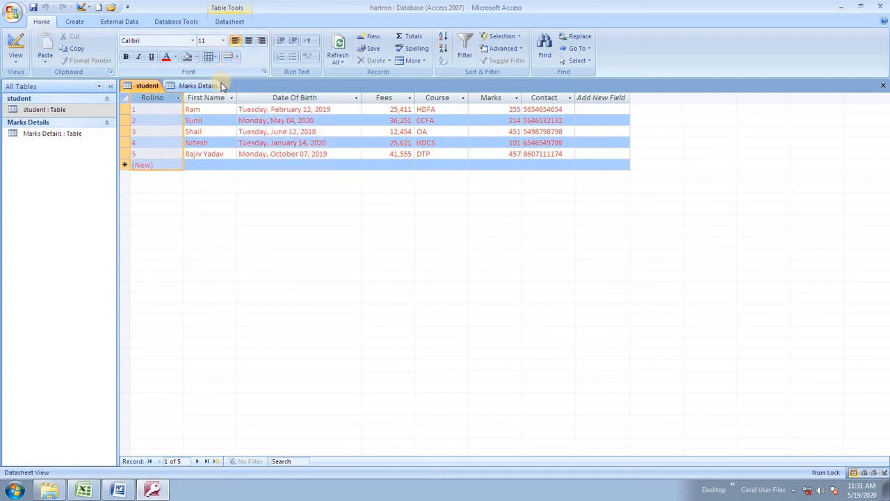
{"action": "left_click", "coordinate": [341, 43]}
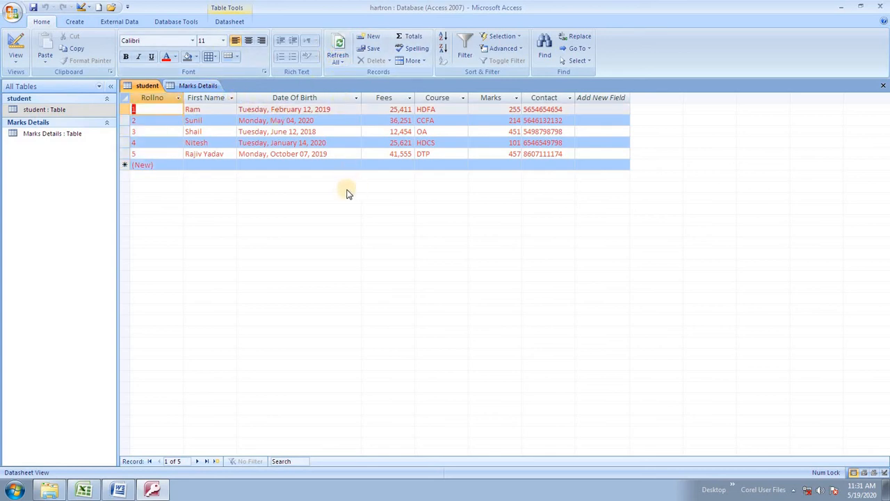
{"action": "left_click", "coordinate": [339, 43]}
{"action": "left_click", "coordinate": [339, 43]}
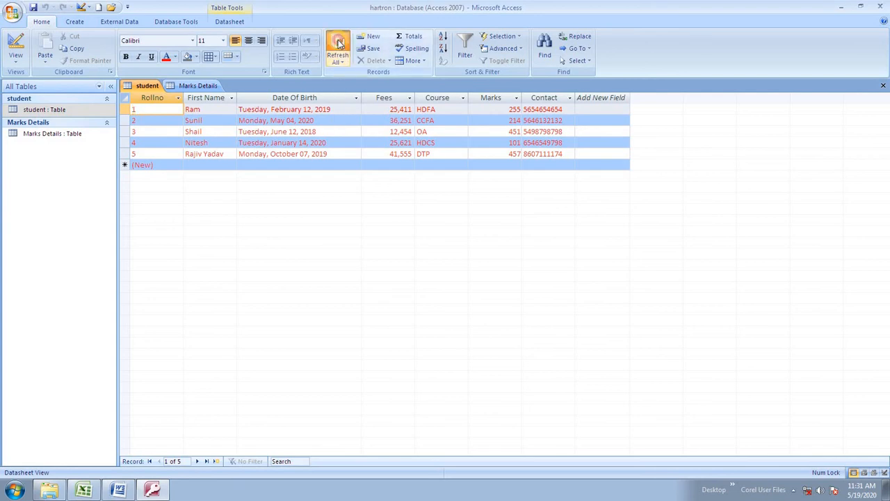
{"action": "left_click", "coordinate": [339, 43]}
{"action": "left_click", "coordinate": [340, 46]}
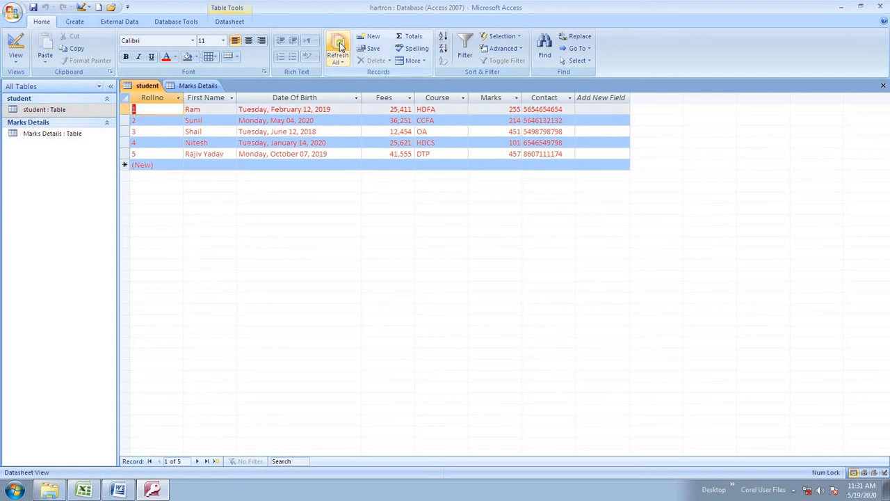
- Try center and right alignment on the First Name column and set it back to left-aligned
{"action": "left_click", "coordinate": [222, 98]}
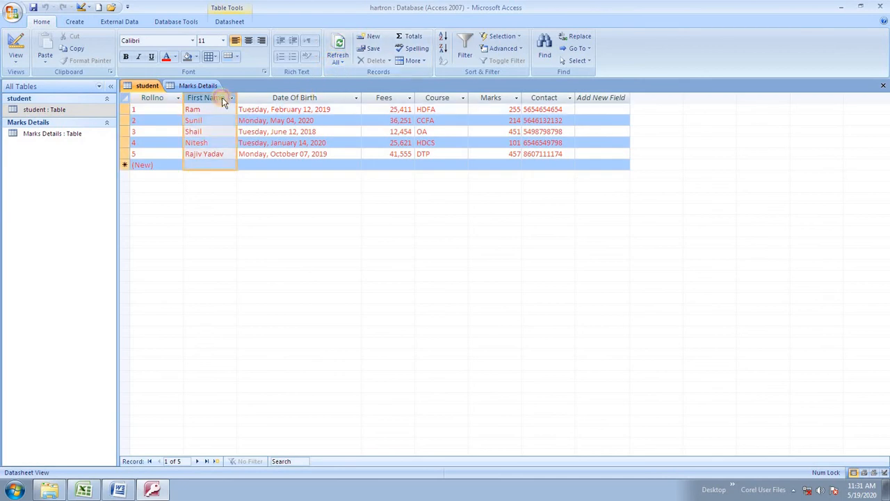
{"action": "left_click", "coordinate": [248, 42]}
{"action": "left_click", "coordinate": [236, 42]}
{"action": "left_click", "coordinate": [261, 41]}
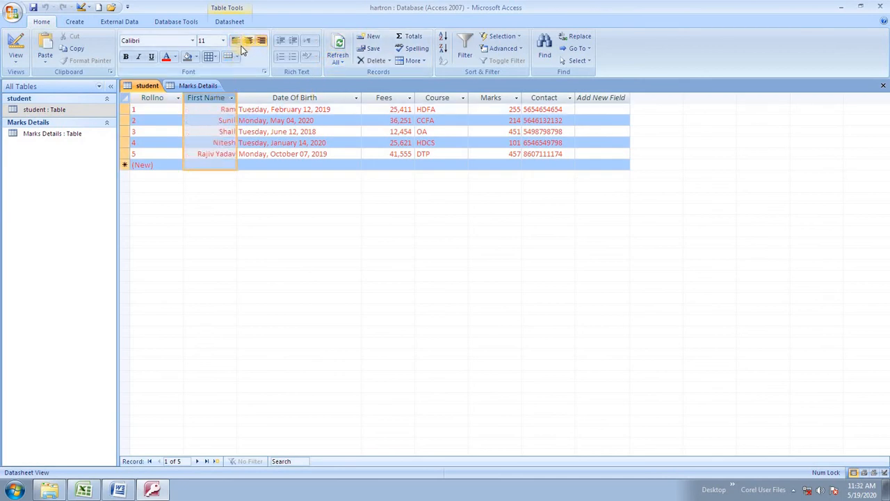
{"action": "left_click", "coordinate": [236, 43]}
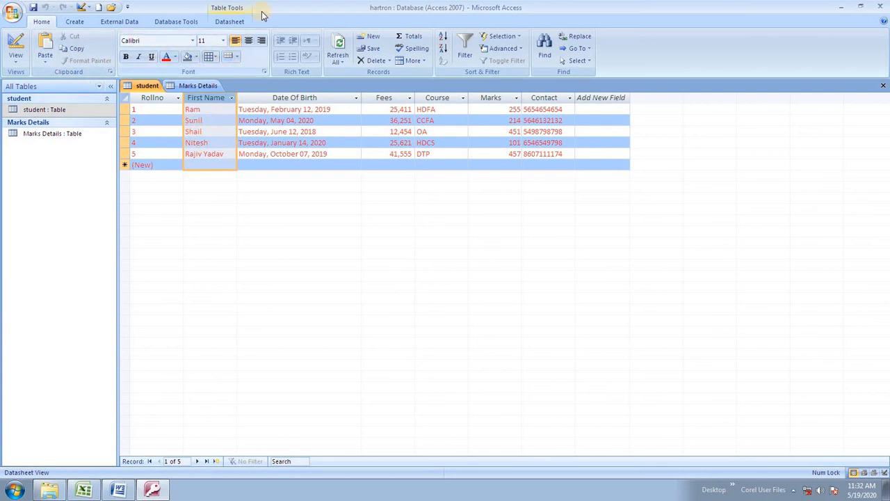
- Refresh all records, run the spelling check on the student table and cancel it without changing anything
{"action": "left_click", "coordinate": [160, 119]}
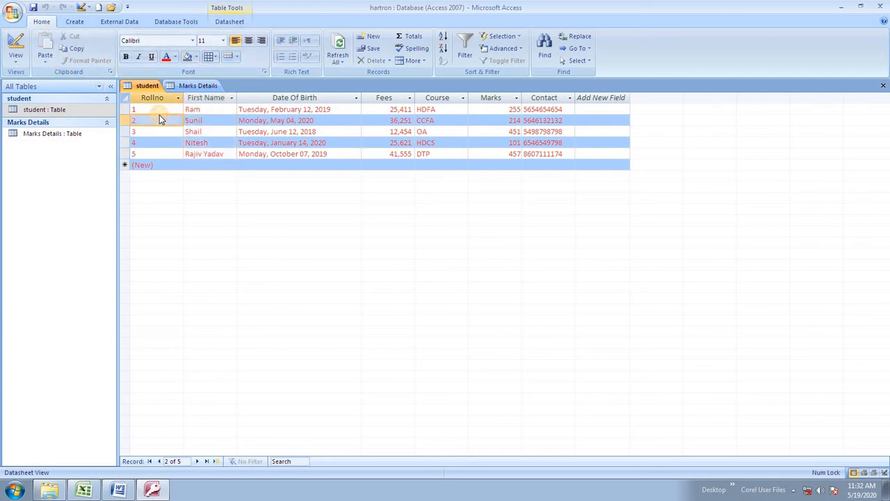
{"action": "left_click", "coordinate": [339, 51]}
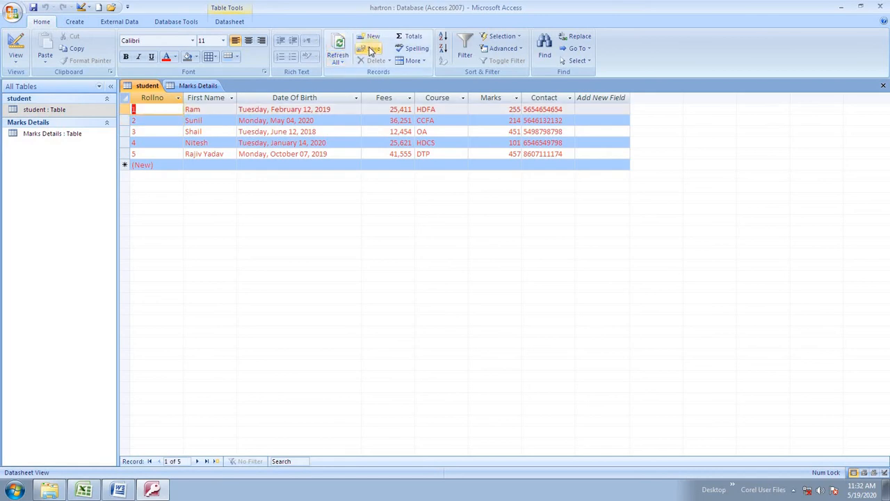
{"action": "left_click", "coordinate": [417, 48]}
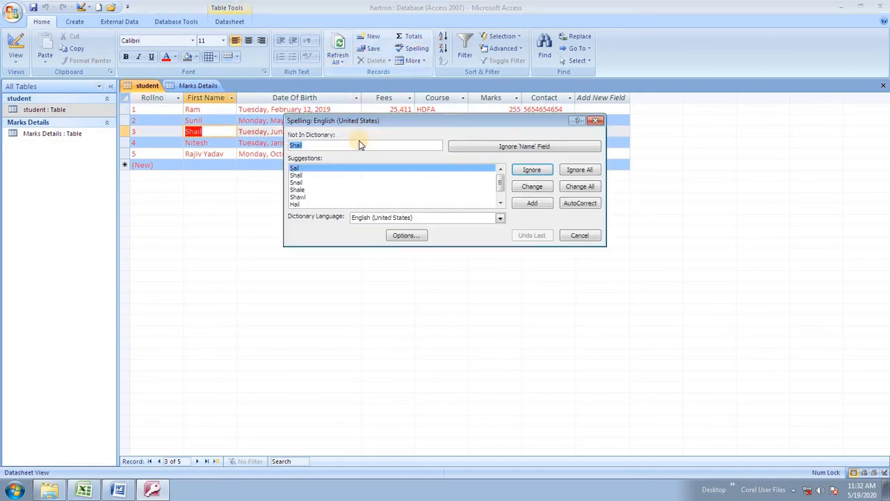
{"action": "left_click", "coordinate": [579, 236]}
- Sort the student records by First Name in ascending order and switch the sort to descending
{"action": "left_click", "coordinate": [443, 39]}
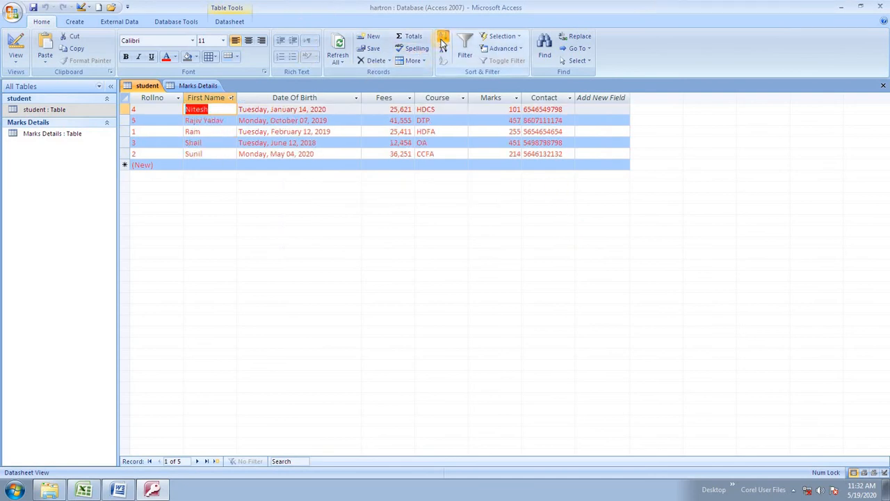
{"action": "left_click", "coordinate": [444, 49]}
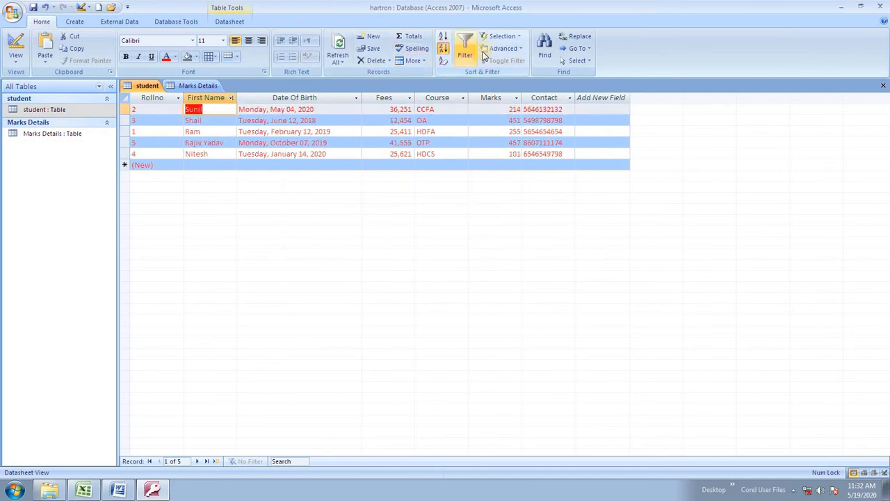
- Filter the First Name column to only the student with roll number 5 and toggle the filter off again
{"action": "left_click", "coordinate": [470, 49]}
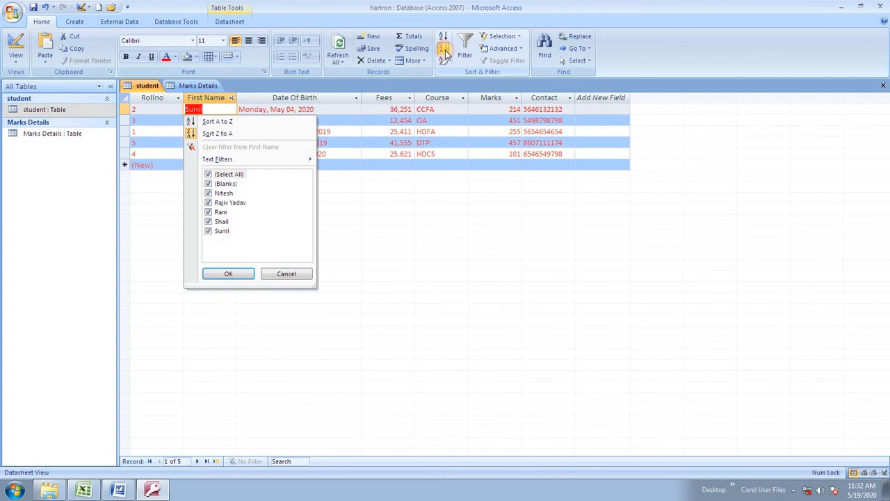
{"action": "left_click", "coordinate": [224, 173]}
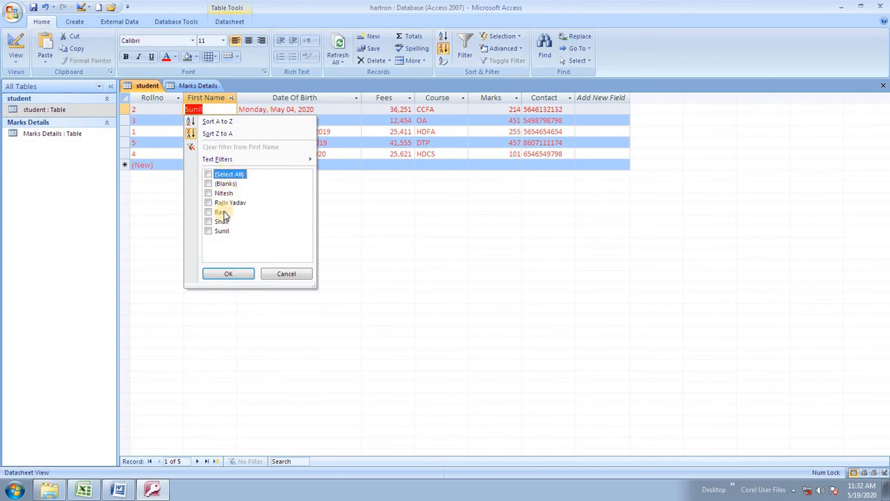
{"action": "left_click", "coordinate": [209, 202]}
{"action": "left_click", "coordinate": [223, 275]}
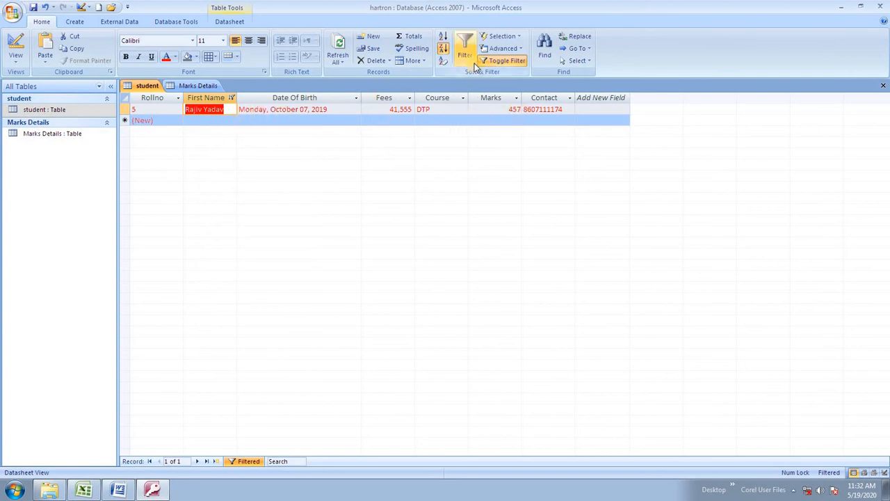
{"action": "left_click", "coordinate": [495, 61]}
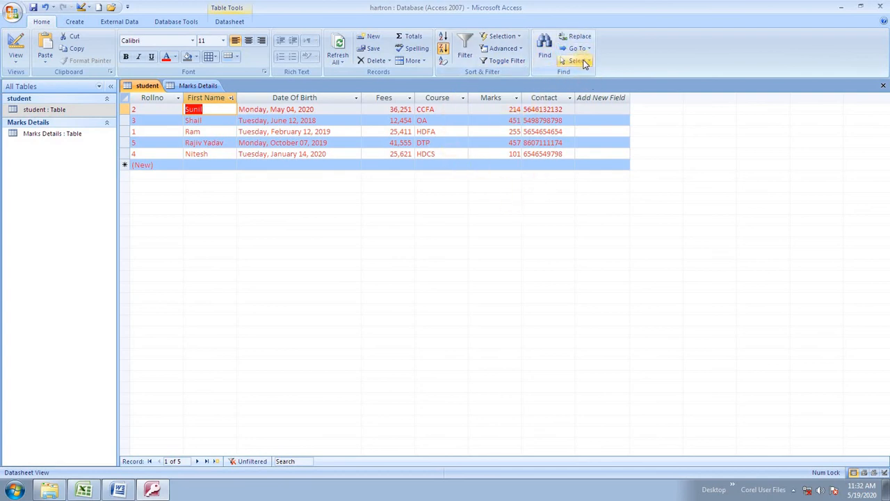
- Select all records of the student datasheet and reduce the selection to the first record only
{"action": "left_click", "coordinate": [584, 62]}
{"action": "left_click", "coordinate": [588, 86]}
{"action": "left_click", "coordinate": [585, 63]}
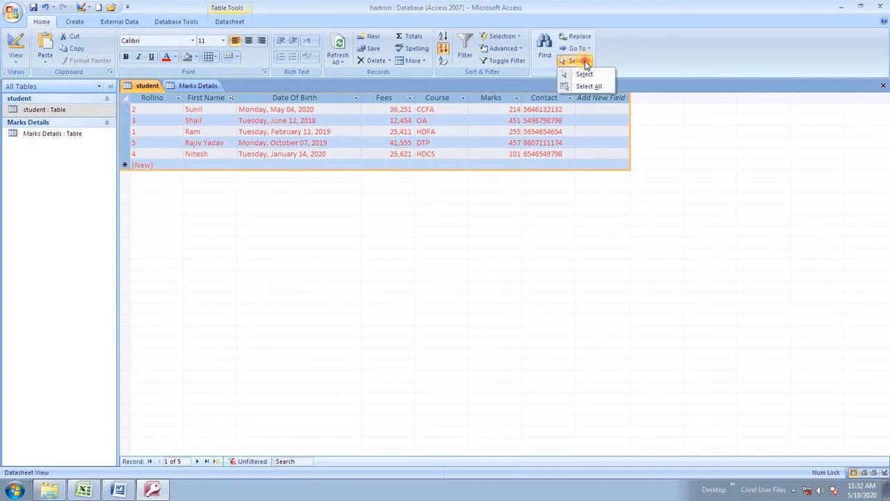
{"action": "left_click", "coordinate": [582, 74]}
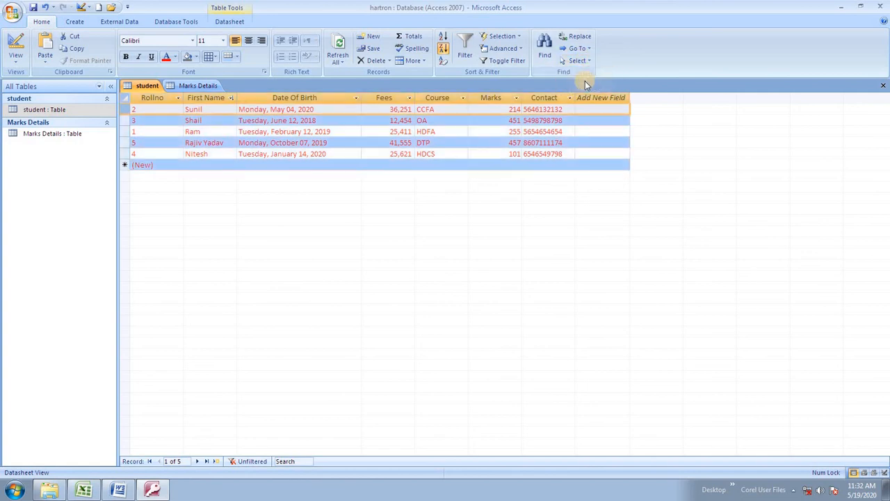
- Find the value 5 in the student table by matching the whole field, and close the search
{"action": "left_click", "coordinate": [544, 48]}
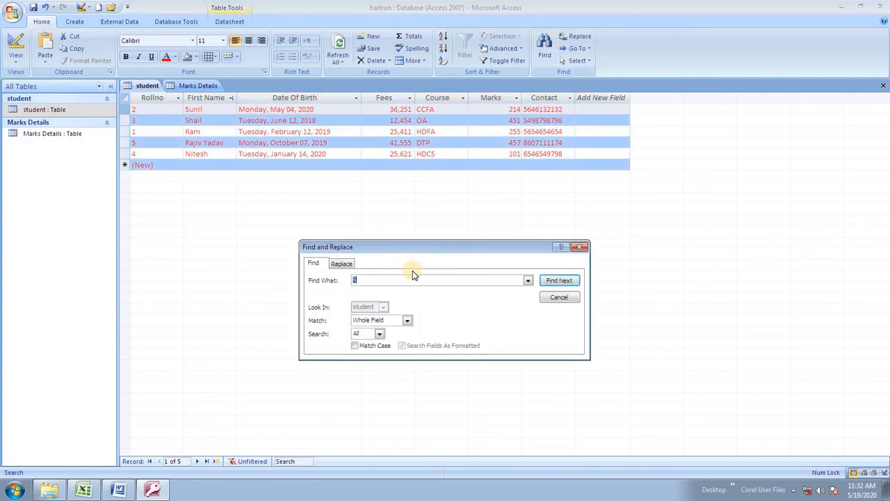
{"action": "type", "text": "5"}
{"action": "left_click", "coordinate": [559, 280]}
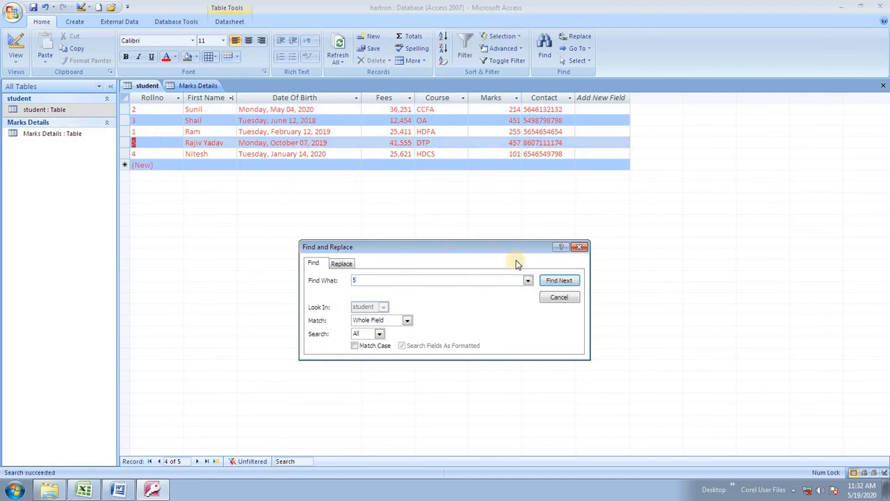
{"action": "left_click", "coordinate": [569, 297]}
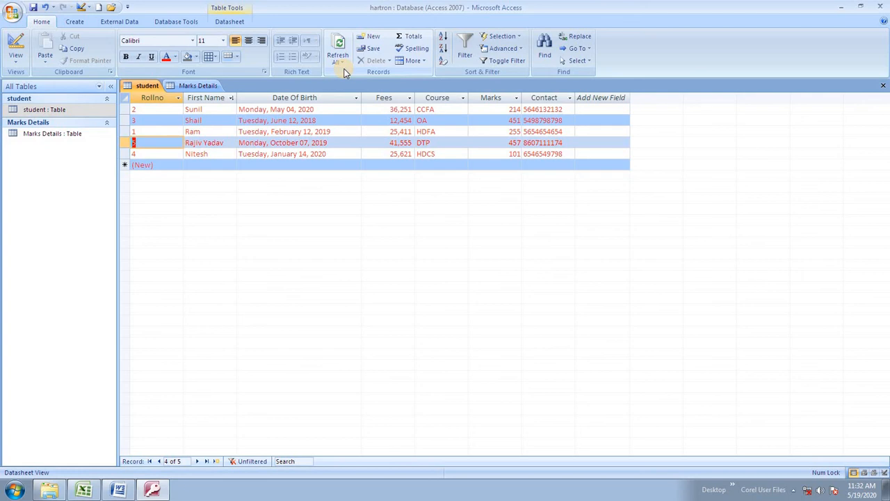
- Select the contact number in the first record and try olive green as the font color
{"action": "left_click", "coordinate": [531, 121]}
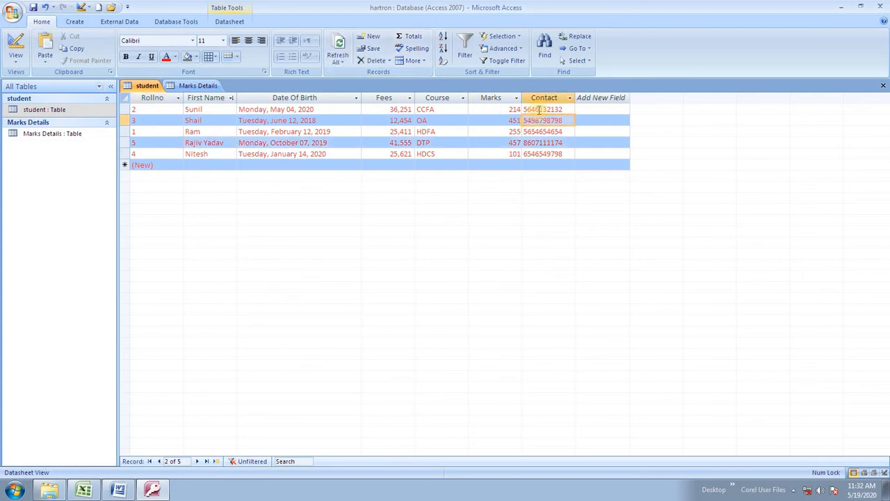
{"action": "left_click_drag", "start_coordinate": [539, 109], "coordinate": [467, 104]}
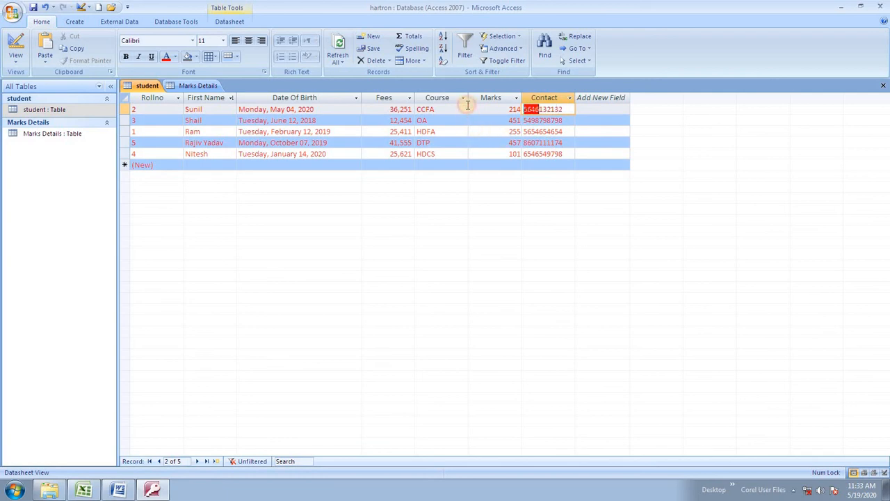
{"action": "left_click_drag", "start_coordinate": [564, 113], "coordinate": [496, 105]}
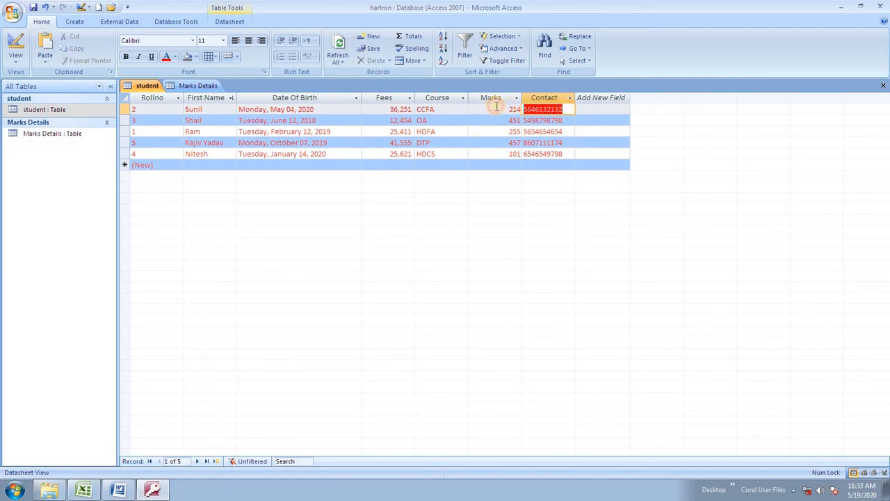
{"action": "left_click", "coordinate": [174, 56]}
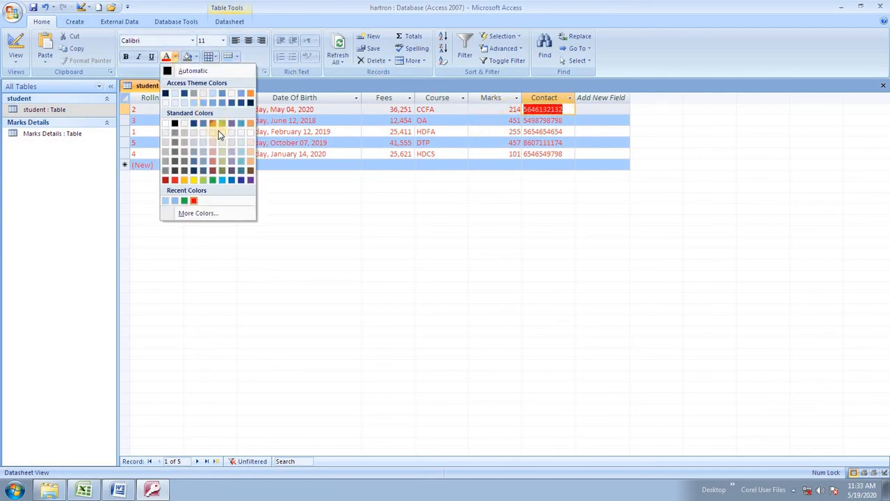
{"action": "left_click", "coordinate": [222, 123]}
{"action": "left_click", "coordinate": [347, 142]}
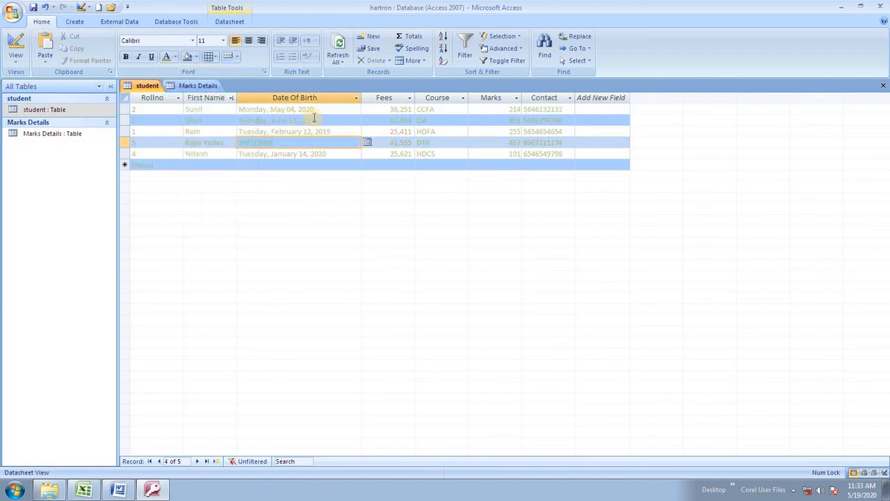
{"action": "left_click", "coordinate": [229, 21]}
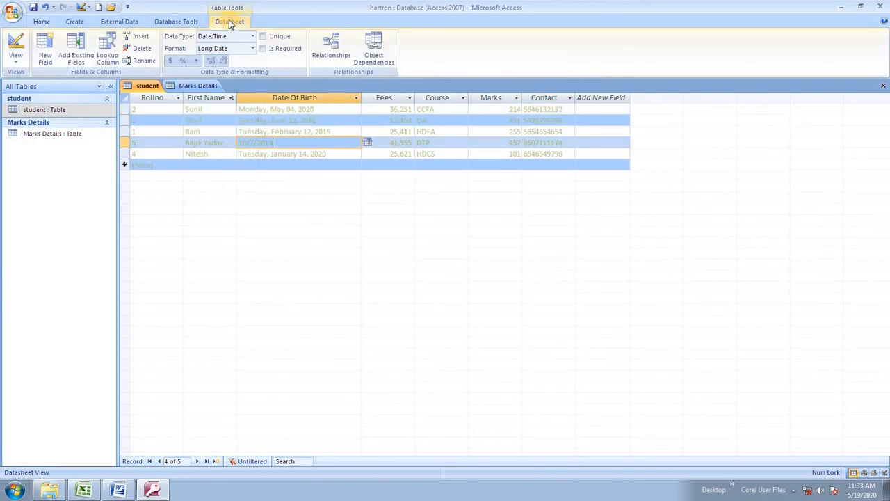
{"action": "left_click", "coordinate": [176, 22]}
{"action": "left_click", "coordinate": [119, 21]}
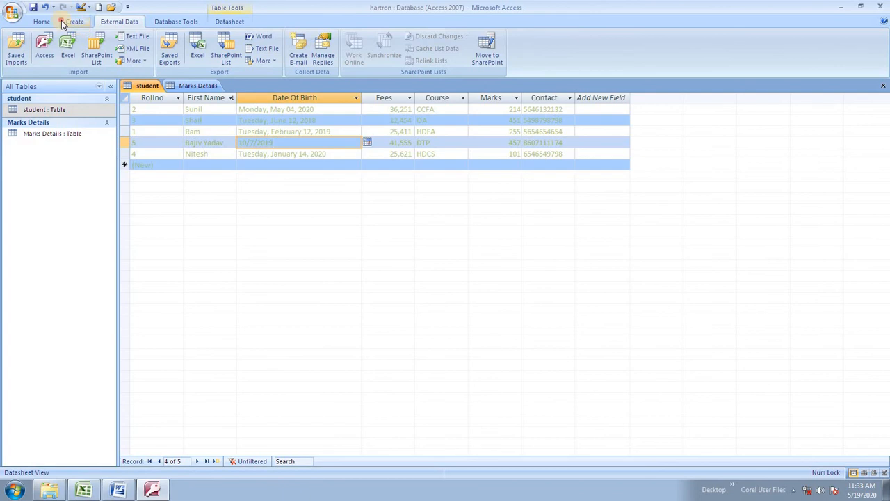
{"action": "left_click", "coordinate": [62, 22]}
{"action": "left_click", "coordinate": [41, 21]}
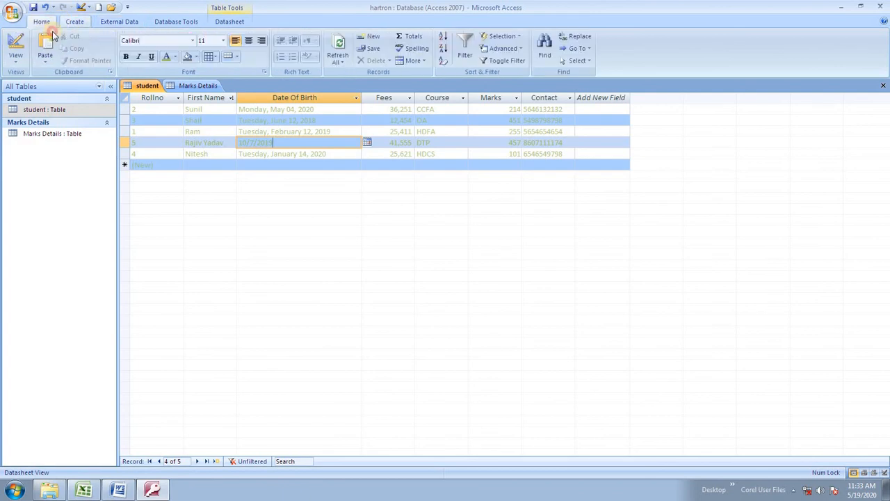
{"action": "left_click", "coordinate": [320, 153]}
{"action": "left_click", "coordinate": [303, 121]}
{"action": "left_click", "coordinate": [318, 141]}
{"action": "left_click", "coordinate": [374, 135]}
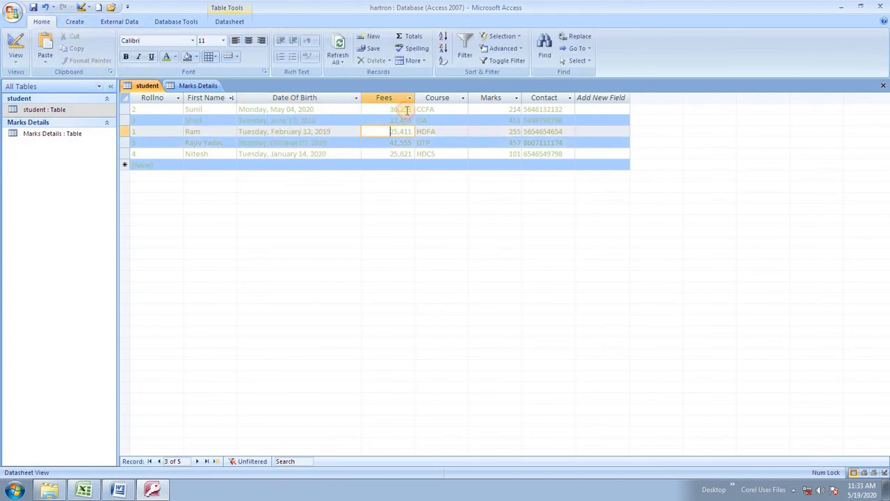
{"action": "left_click", "coordinate": [448, 122]}
{"action": "left_click", "coordinate": [535, 133]}
{"action": "left_click", "coordinate": [544, 112]}
{"action": "left_click", "coordinate": [552, 151]}
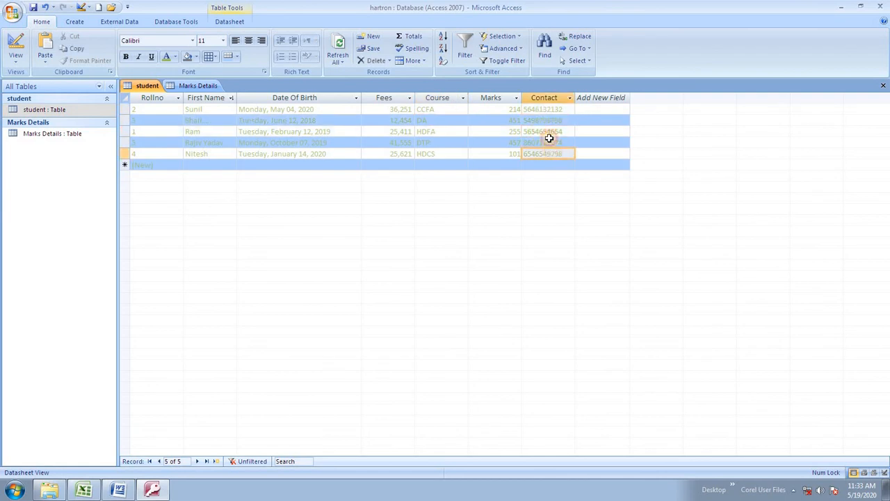
{"action": "left_click", "coordinate": [549, 140]}
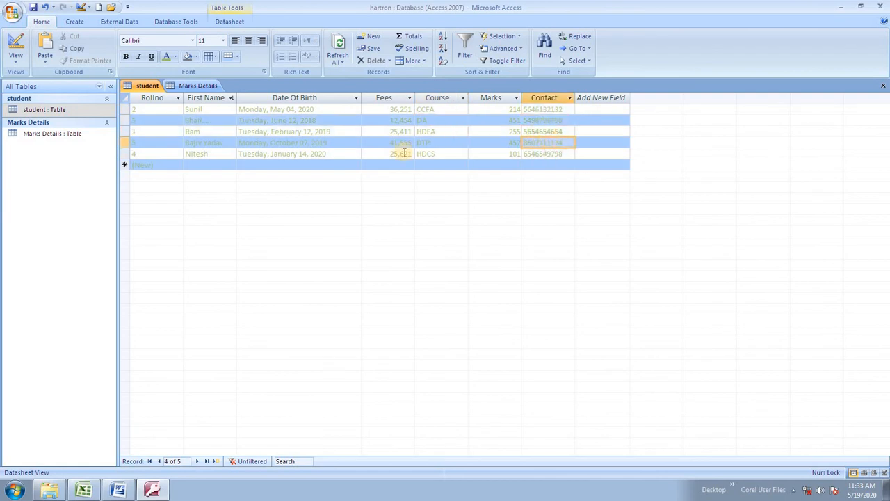
- Color the student datasheet text red again and sort the records by Contact in ascending order
{"action": "left_click", "coordinate": [176, 58]}
{"action": "left_click", "coordinate": [204, 200]}
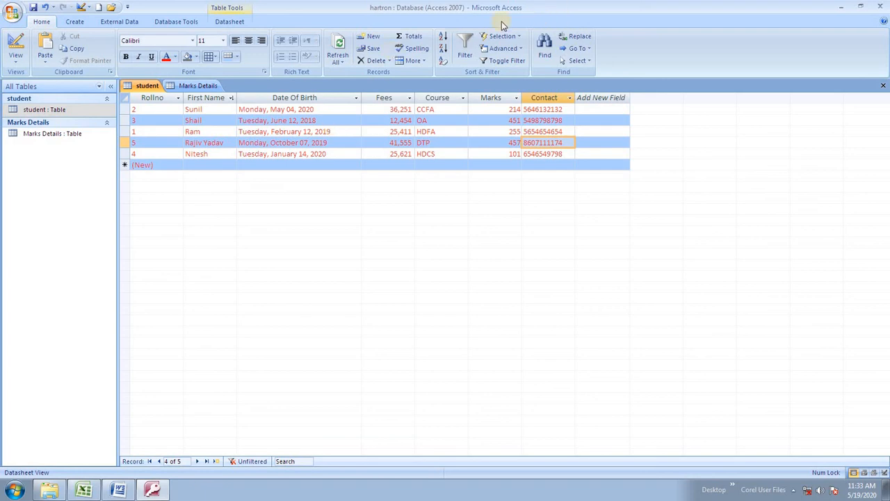
{"action": "left_click", "coordinate": [443, 36]}
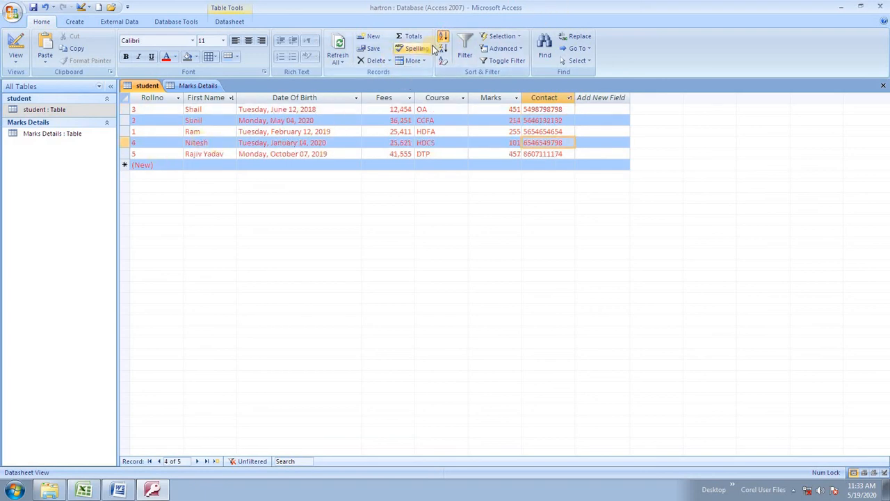
{"action": "left_click", "coordinate": [159, 109]}
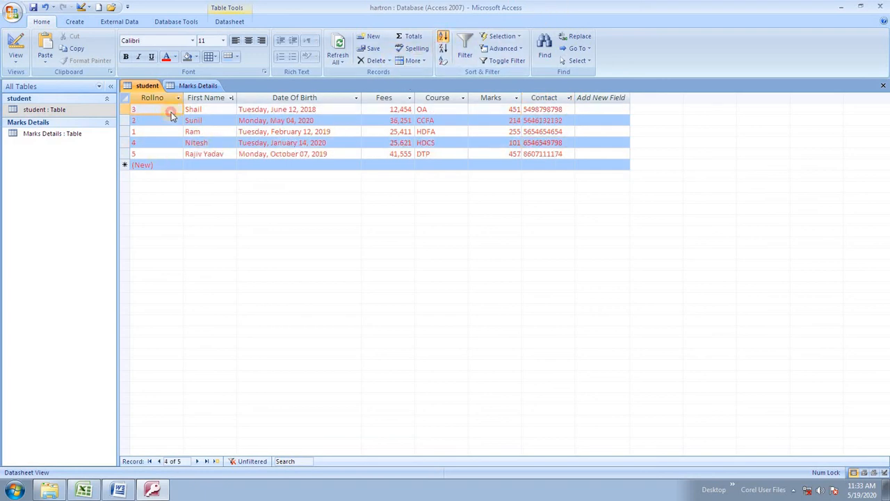
- Sort the student records by Rollno in ascending order
{"action": "left_click", "coordinate": [443, 44]}
{"action": "left_click", "coordinate": [443, 40]}
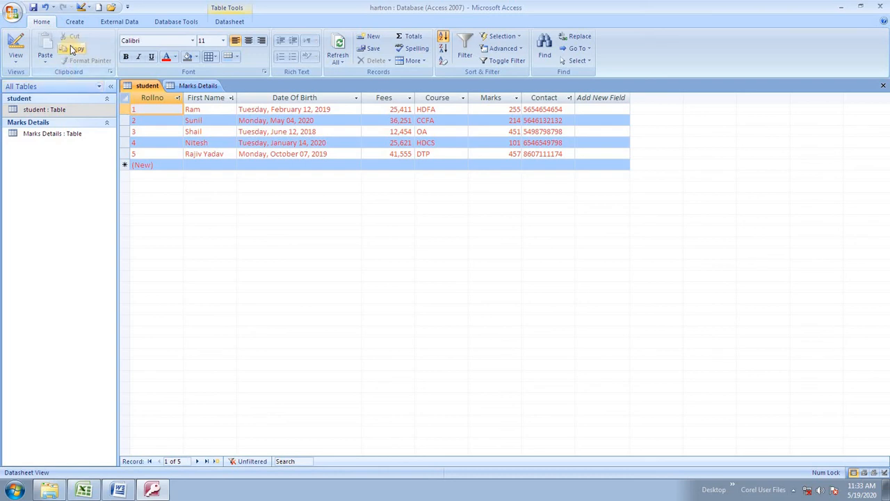
- Create a new table in Design view and add a field named srno with the Number data type
{"action": "left_click", "coordinate": [74, 22]}
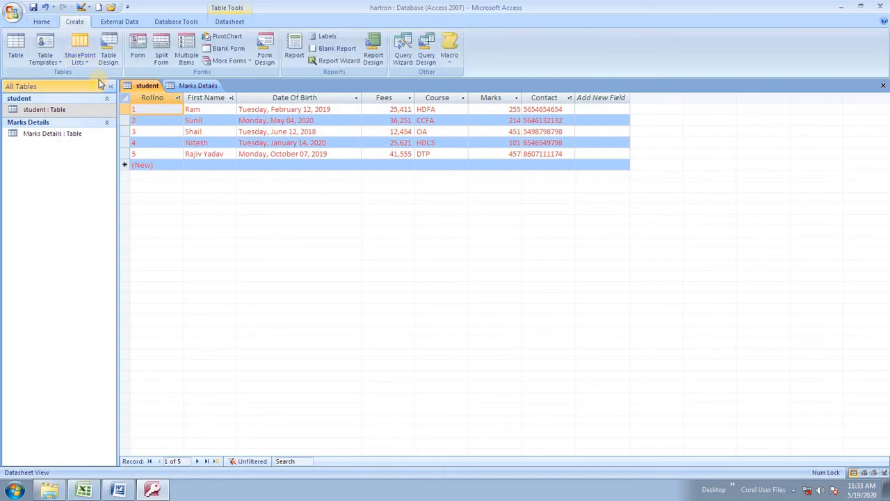
{"action": "left_click", "coordinate": [46, 58]}
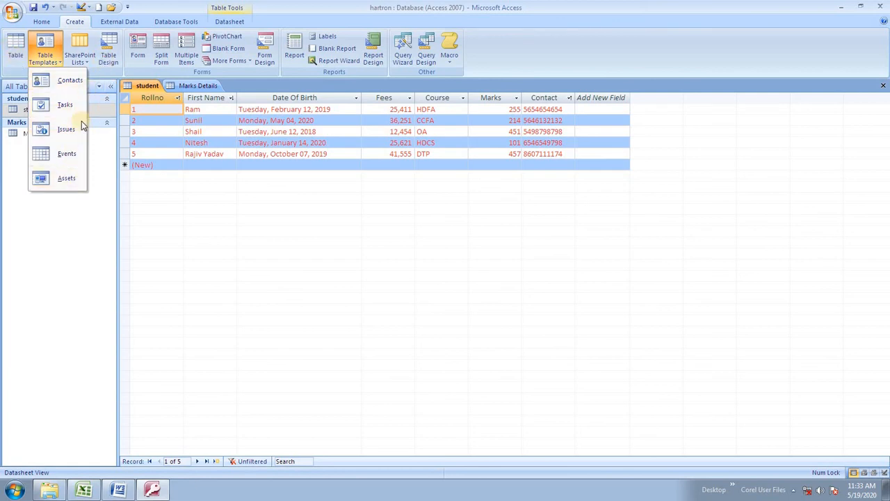
{"action": "left_click", "coordinate": [84, 223]}
{"action": "left_click", "coordinate": [107, 58]}
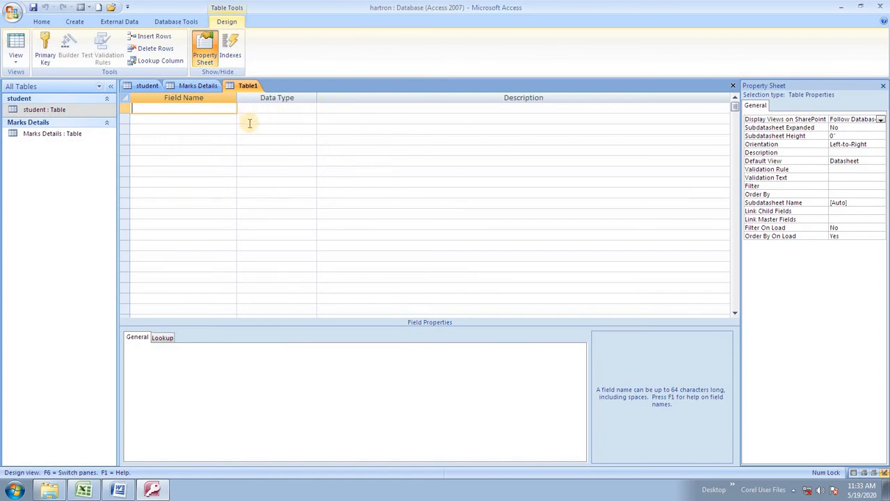
{"action": "key", "text": "Tab"}
{"action": "type", "text": "n"}
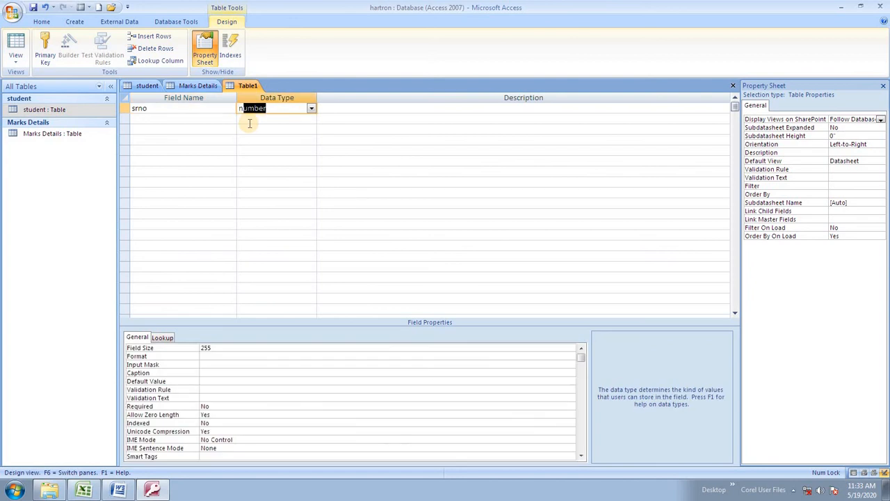
{"action": "key", "text": "Return"}
{"action": "key", "text": "Return"}
- Add the fields name and Code to the new table, both with the Text data type
{"action": "type", "text": "nam"}
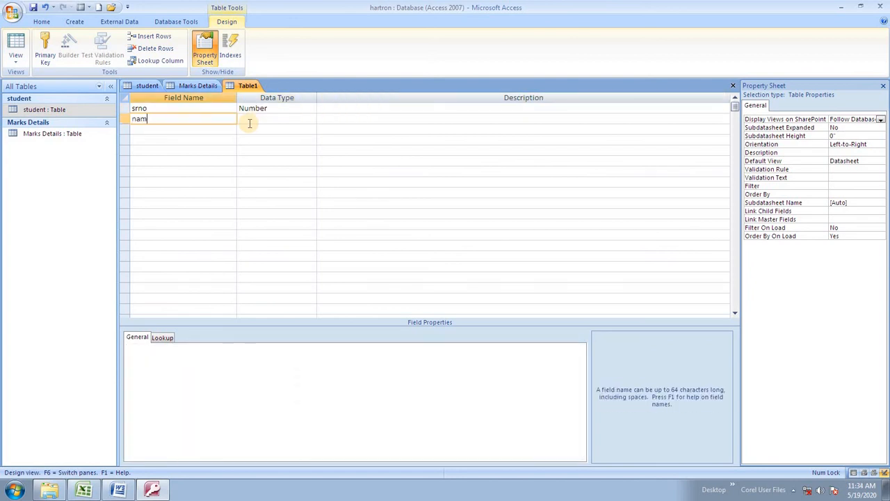
{"action": "type", "text": "e"}
{"action": "key", "text": "Tab"}
{"action": "key", "text": "Return"}
{"action": "key", "text": "Return"}
{"action": "key", "text": "Return"}
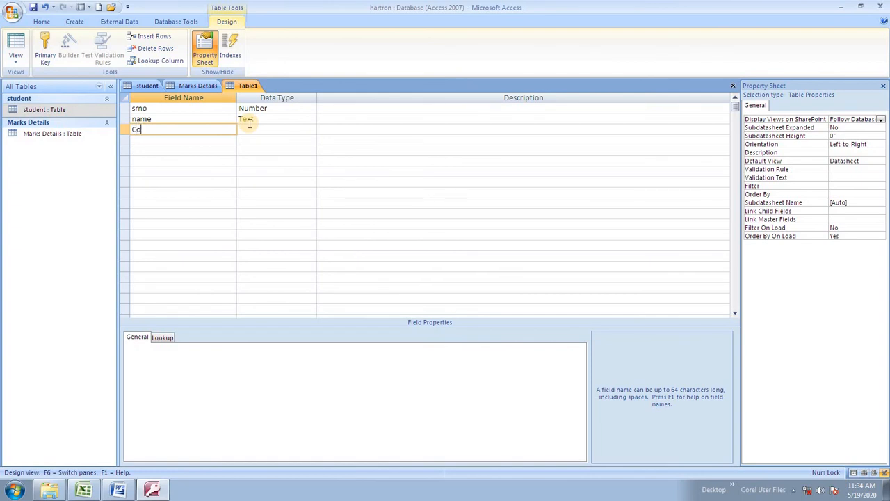
- Rename the first two fields with capital initials, as Srno and Name
{"action": "key", "text": "Up"}
{"action": "key", "text": "Left"}
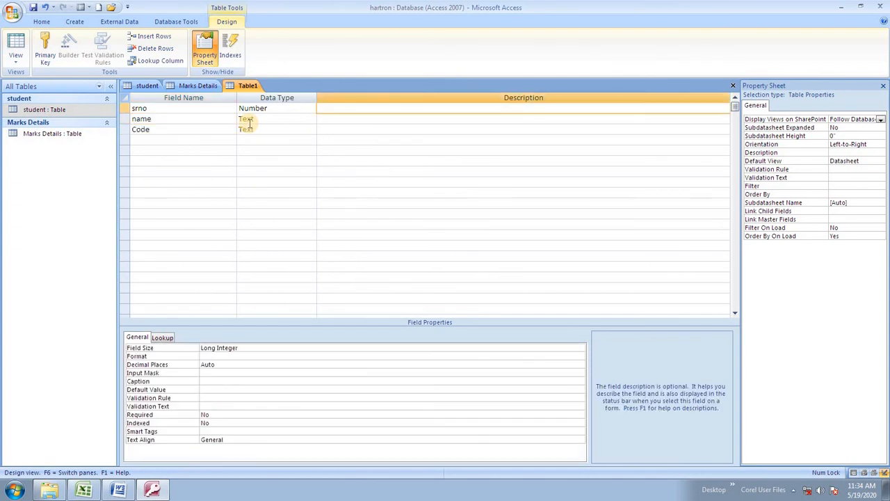
{"action": "key", "text": "Left"}
{"action": "key", "text": "Left"}
{"action": "key", "text": "Right"}
{"action": "key", "text": "Right"}
{"action": "key", "text": "Left"}
{"action": "key", "text": "Left"}
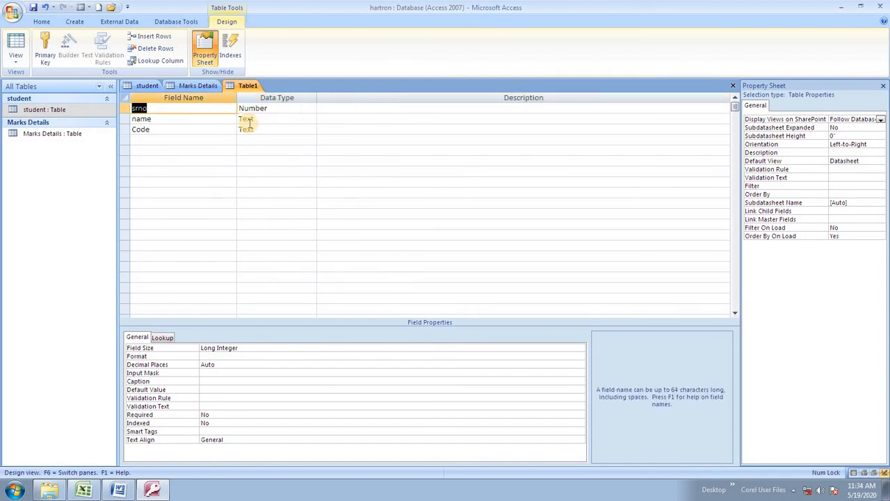
{"action": "type", "text": "Sr"}
{"action": "key", "text": "Down"}
{"action": "type", "text": "N"}
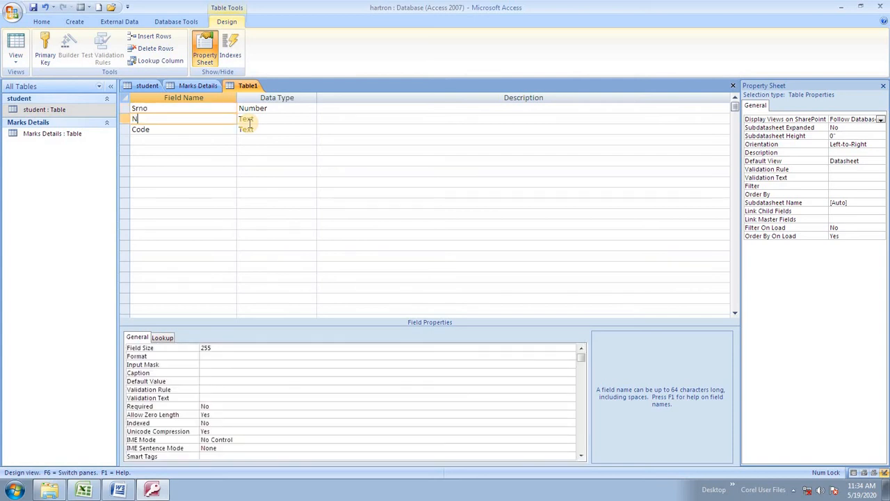
{"action": "key", "text": "Down"}
{"action": "key", "text": "Return"}
{"action": "left_click", "coordinate": [249, 120]}
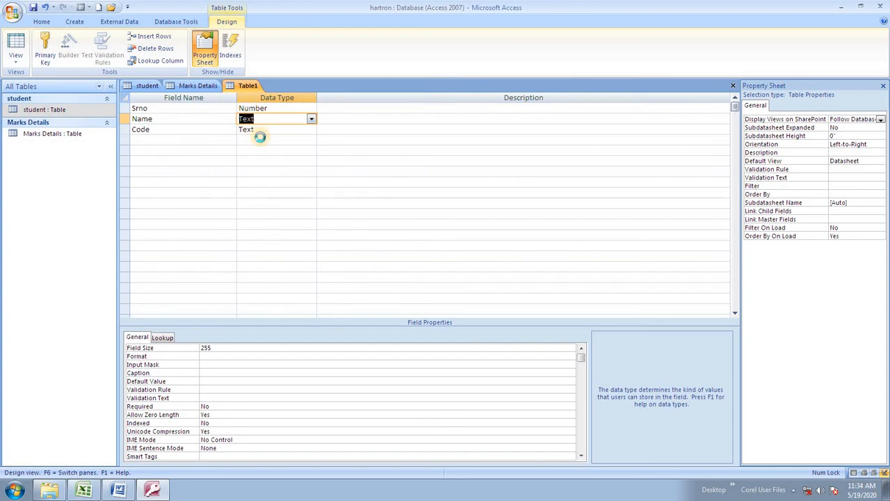
- Save the new table as temp and have a primary key created for it automatically
{"action": "key", "text": "ctrl+s"}
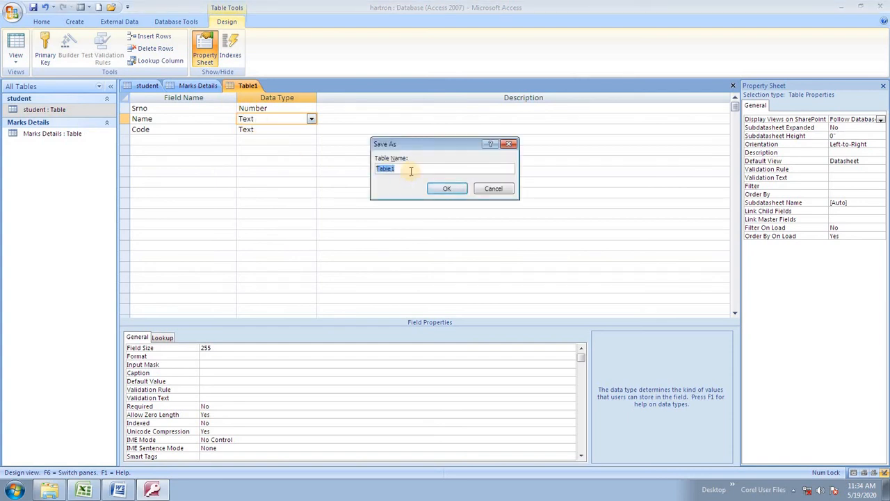
{"action": "type", "text": "temp"}
{"action": "left_click", "coordinate": [448, 190]}
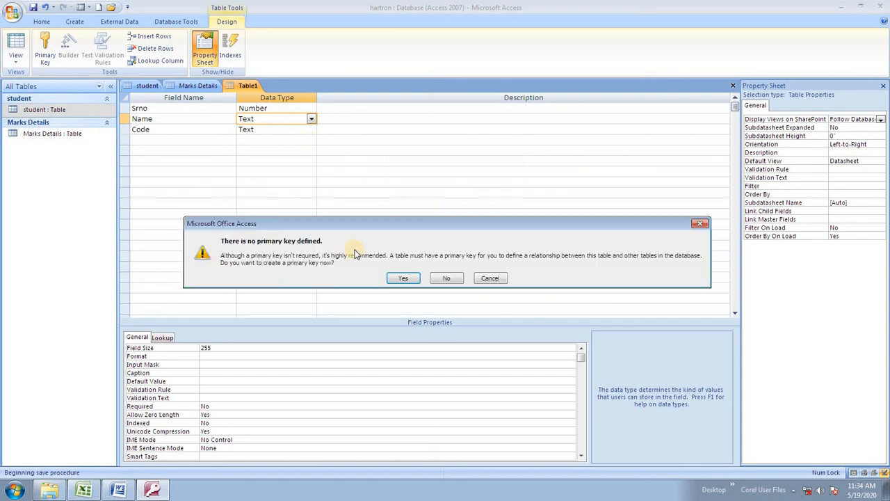
{"action": "left_click", "coordinate": [403, 278]}
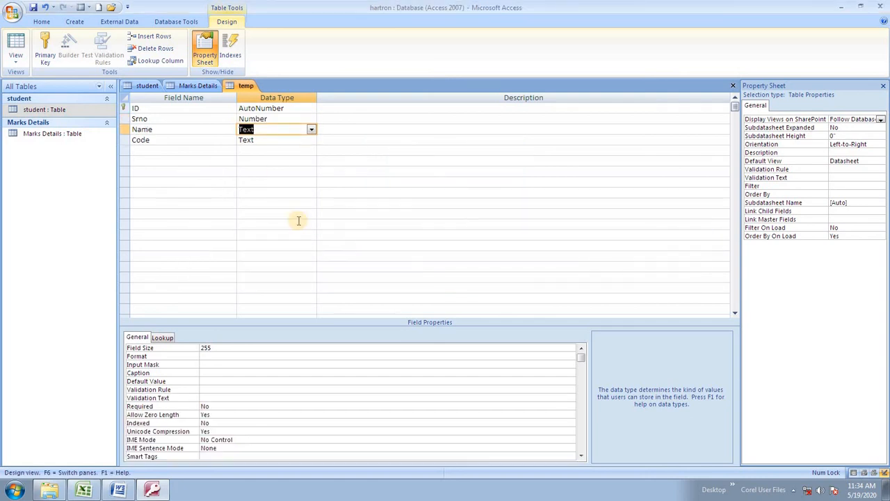
- Delete the ID field from the temp table together with its primary key
{"action": "left_click", "coordinate": [126, 107]}
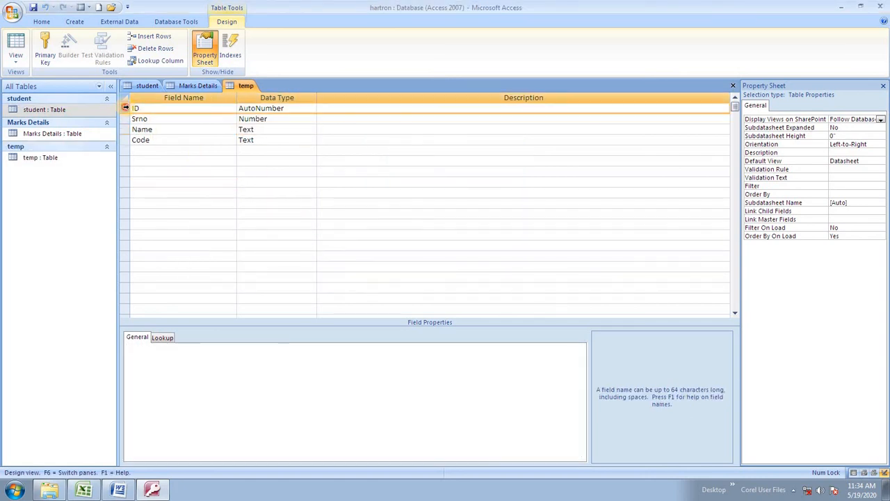
{"action": "left_click", "coordinate": [147, 49]}
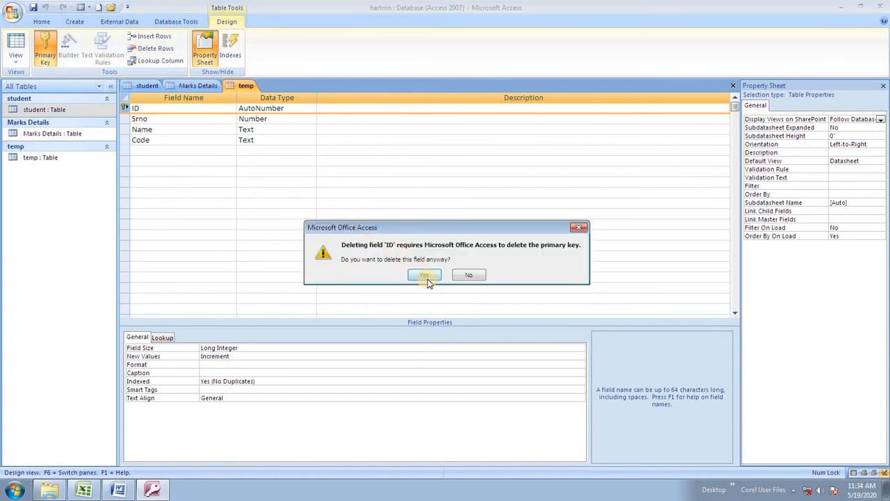
{"action": "left_click", "coordinate": [426, 276]}
{"action": "left_click", "coordinate": [197, 182]}
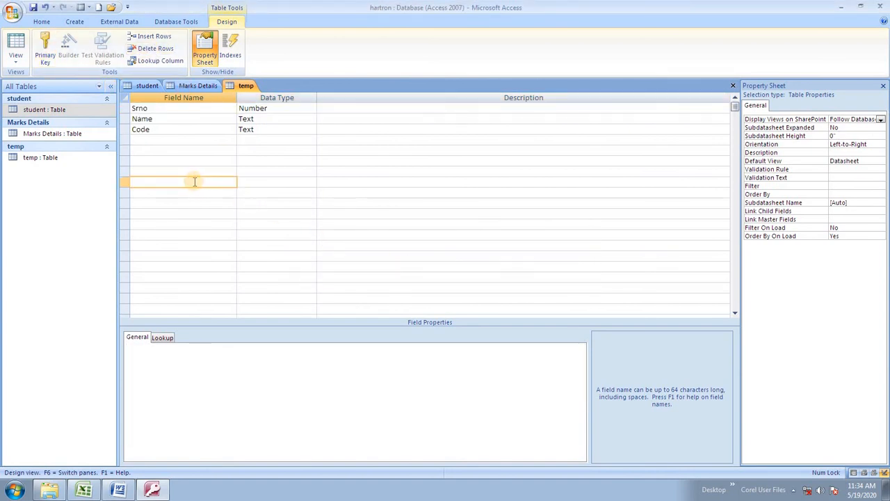
{"action": "left_click", "coordinate": [156, 62]}
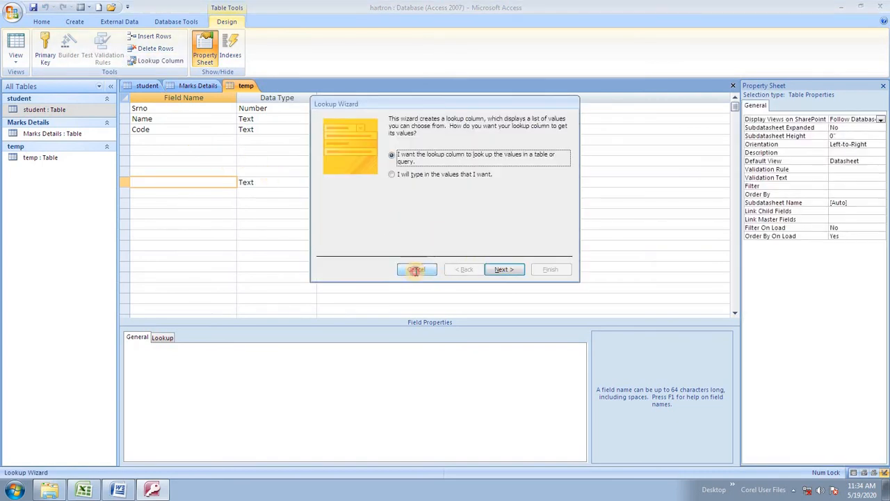
{"action": "left_click", "coordinate": [416, 269]}
{"action": "left_click", "coordinate": [168, 150]}
{"action": "left_click", "coordinate": [127, 182]}
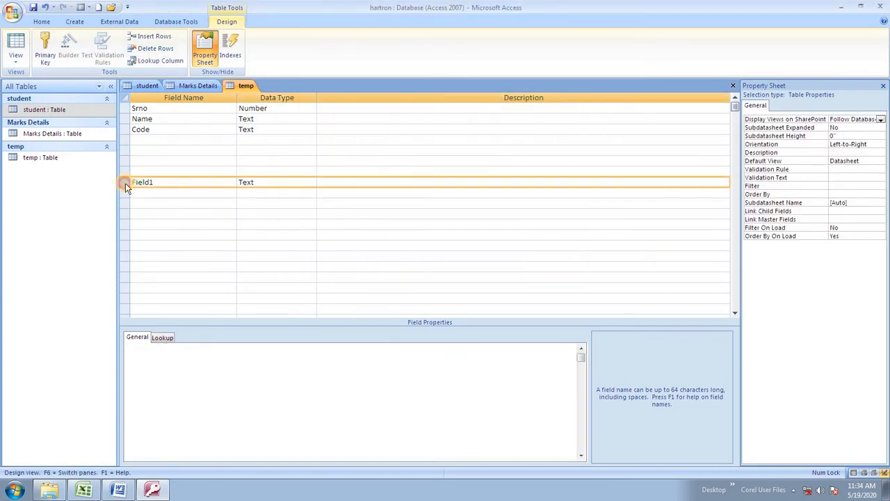
{"action": "left_click", "coordinate": [150, 48]}
{"action": "left_click", "coordinate": [197, 151]}
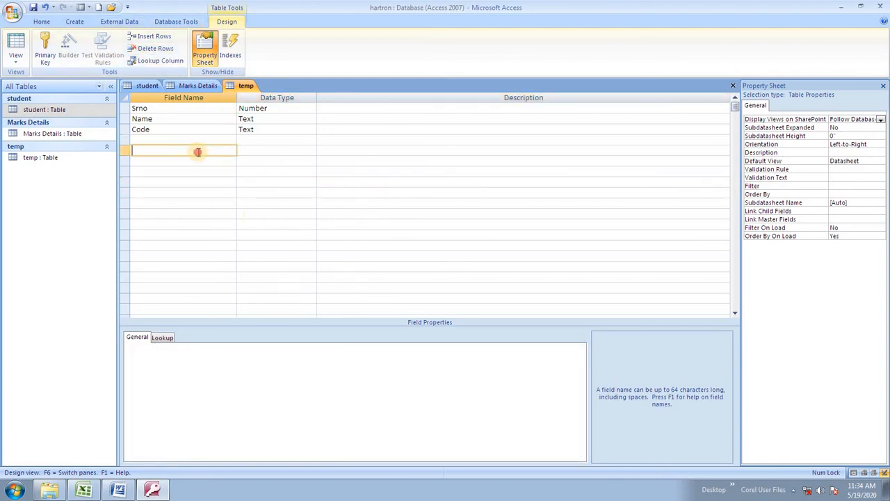
{"action": "left_click", "coordinate": [178, 120]}
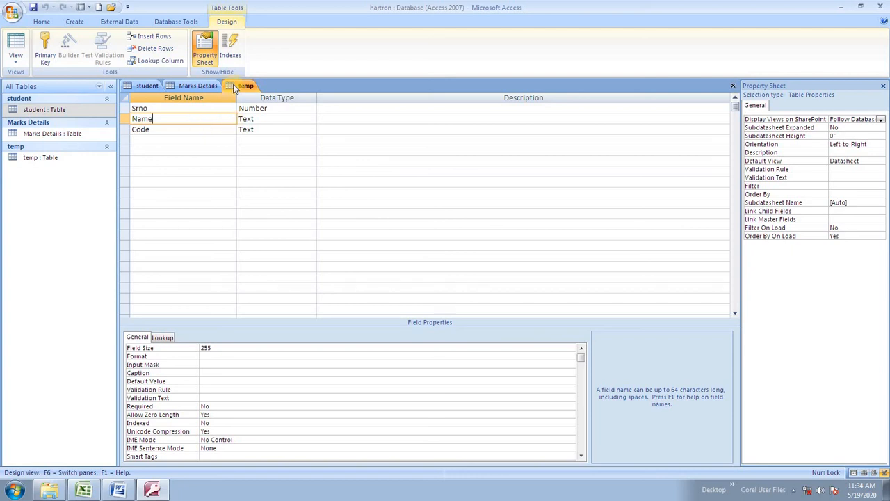
- Switch the temp table to Datasheet view and enter the first record with Srno 1, a person's first name and code B6
{"action": "left_click", "coordinate": [15, 57]}
{"action": "left_click", "coordinate": [42, 79]}
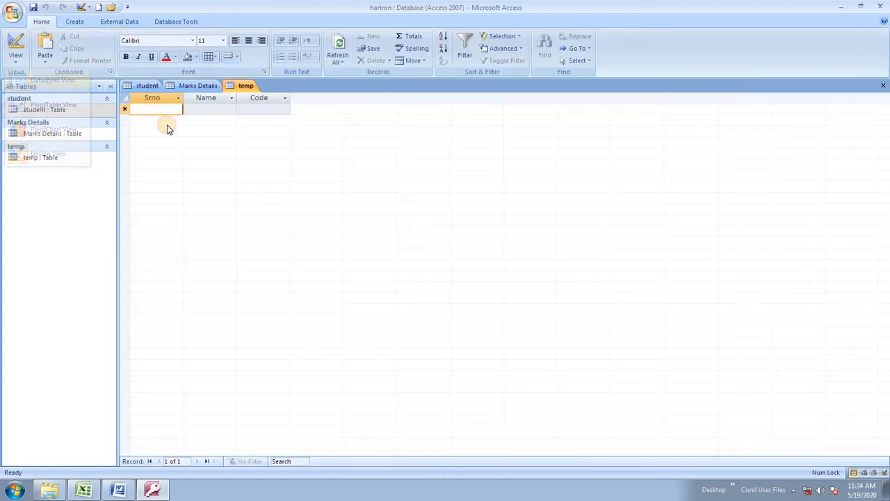
{"action": "type", "text": "1"}
{"action": "left_click", "coordinate": [224, 111]}
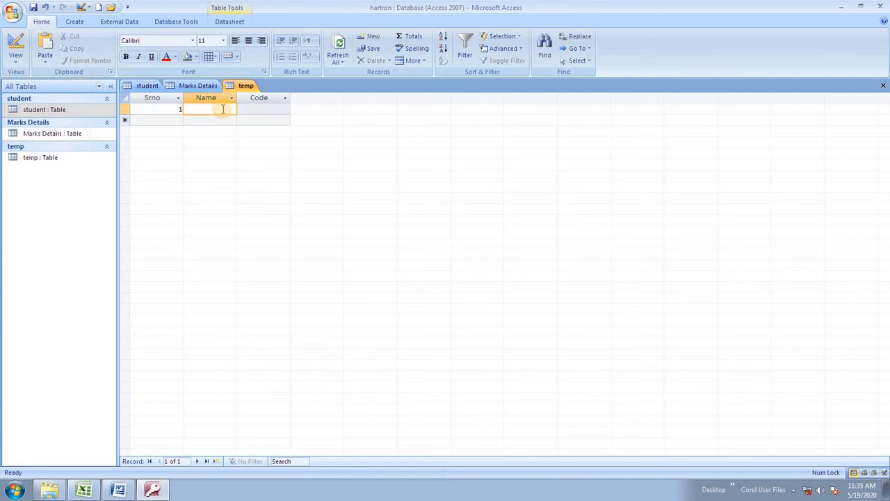
{"action": "type", "text": "Ram"}
{"action": "key", "text": "Tab"}
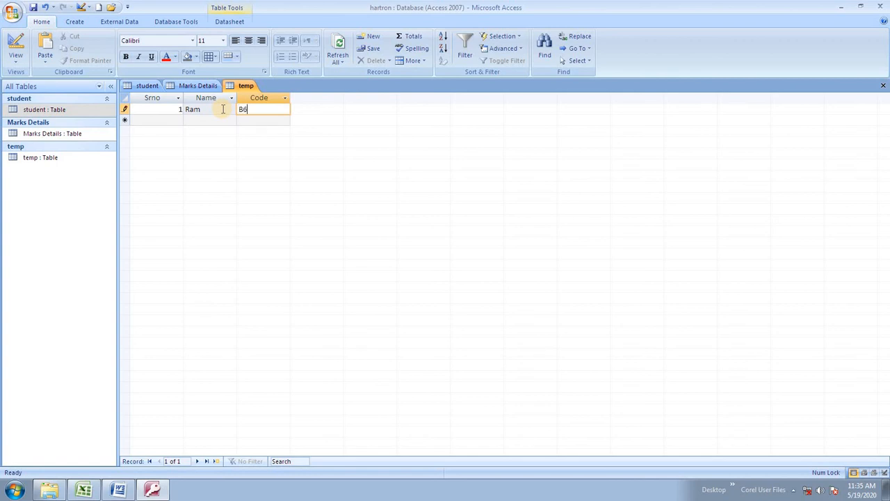
{"action": "type", "text": "B6"}
{"action": "key", "text": "Tab"}
{"action": "key", "text": "Tab"}
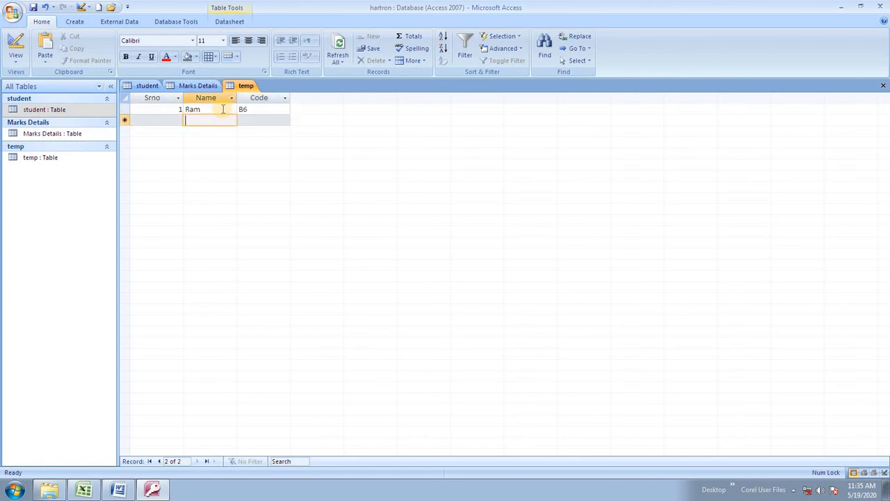
- Enter the second record of the temp table with Srno 2, a person's first name and code K8
{"action": "key", "text": "shift+Tab"}
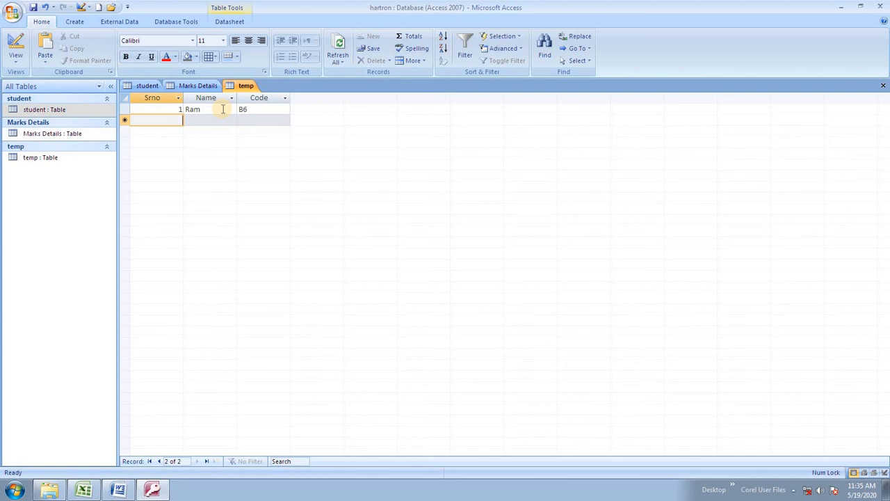
{"action": "type", "text": "2"}
{"action": "key", "text": "Tab"}
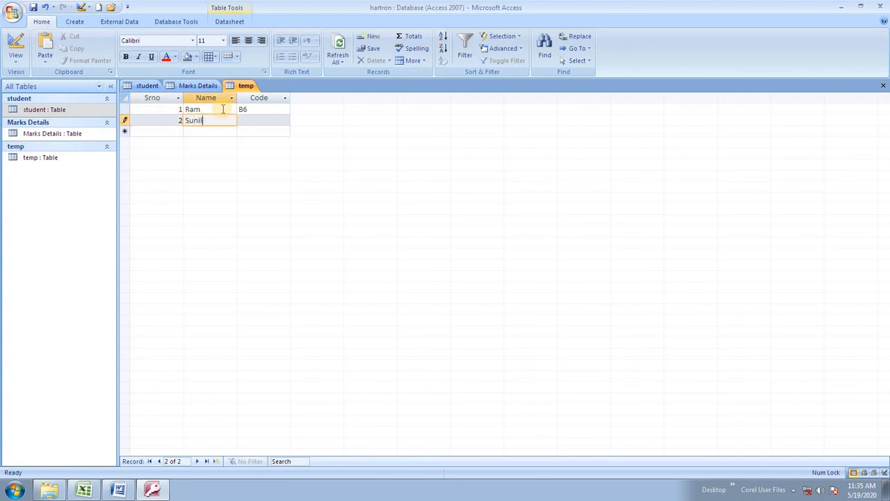
{"action": "type", "text": "Sunil"}
{"action": "key", "text": "Tab"}
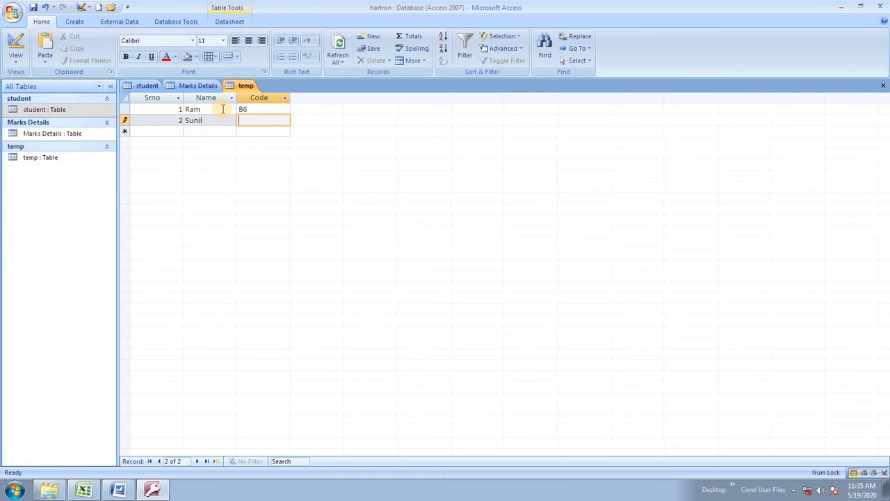
{"action": "type", "text": "K8"}
{"action": "key", "text": "Tab"}
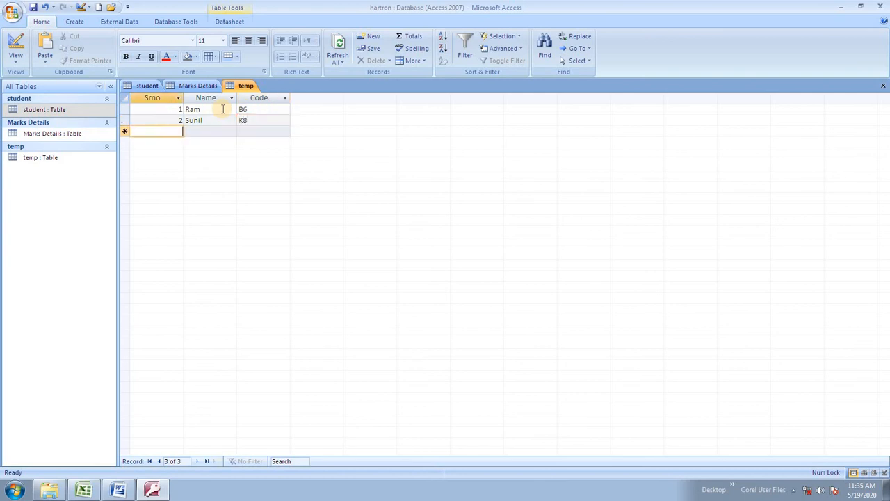
- Enter a third record with the duplicate Srno 1, a person's first name and code k9, and save it
{"action": "type", "text": "1"}
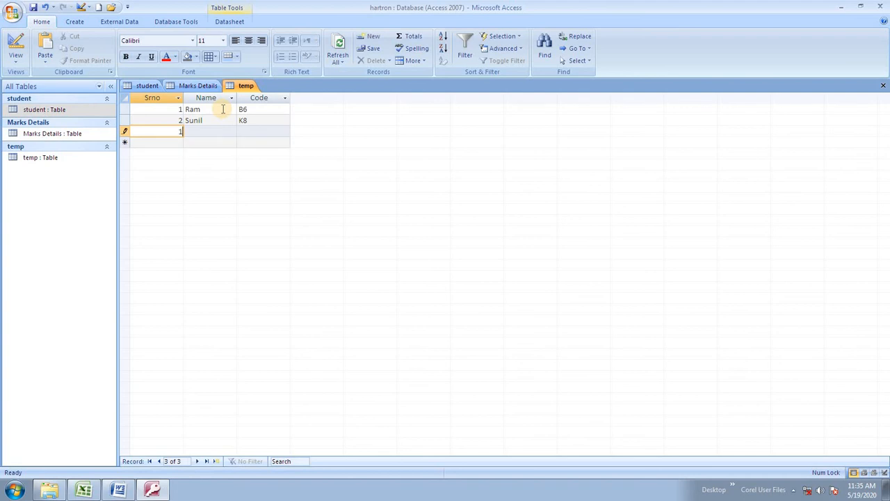
{"action": "key", "text": "Tab"}
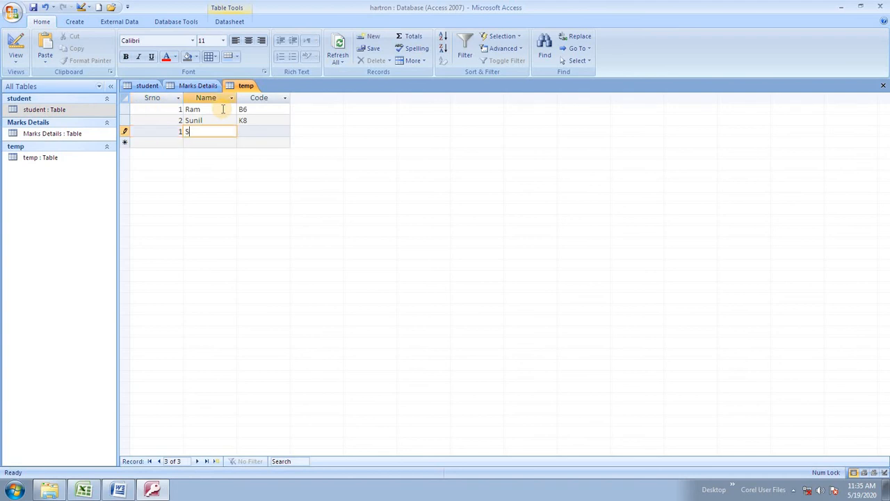
{"action": "type", "text": "Sandeep"}
{"action": "key", "text": "Tab"}
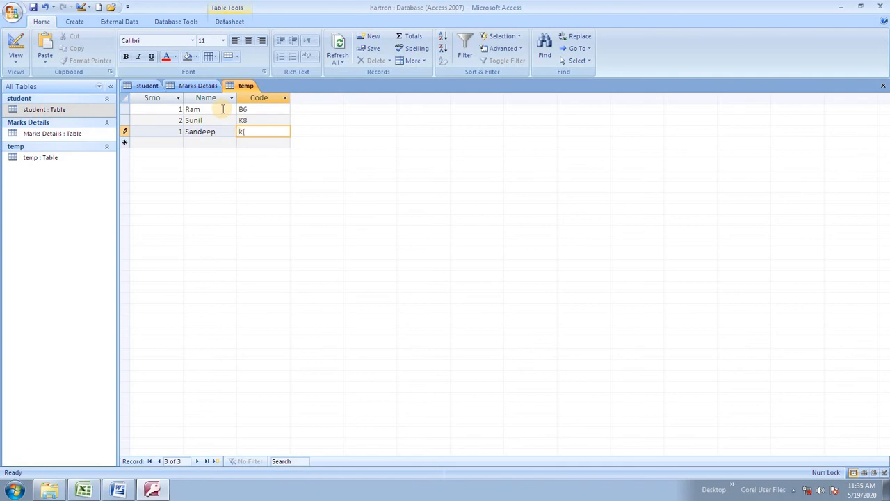
{"action": "key", "text": "ctrl+s"}
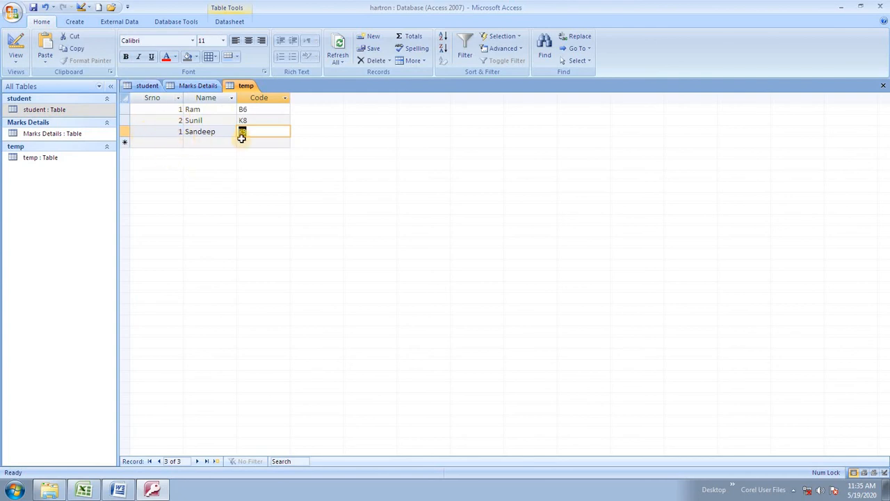
{"action": "key", "text": "Tab"}
{"action": "key", "text": "Tab"}
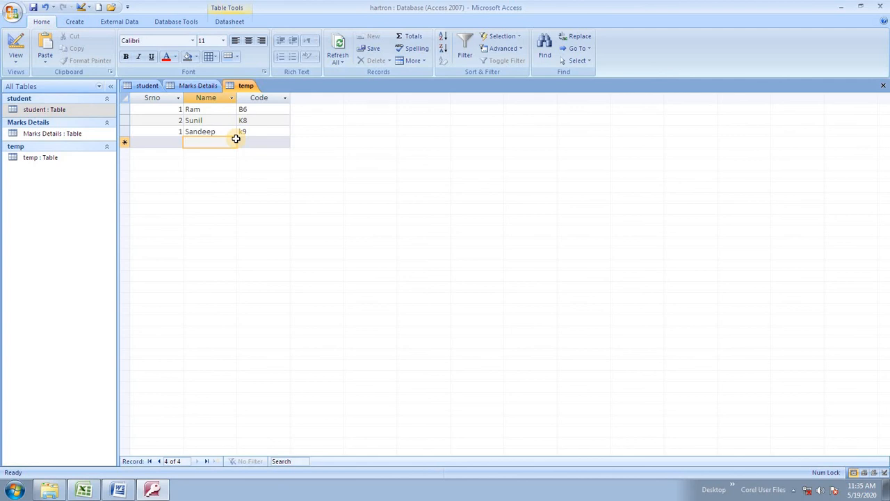
{"action": "left_click", "coordinate": [175, 134]}
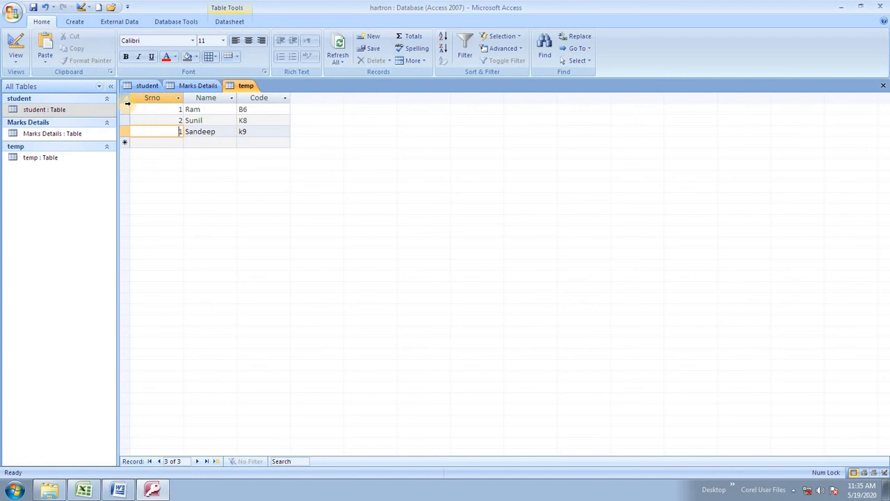
- Open the temp table in Design view and try to save it with Srno as the primary key
{"action": "left_click", "coordinate": [15, 62]}
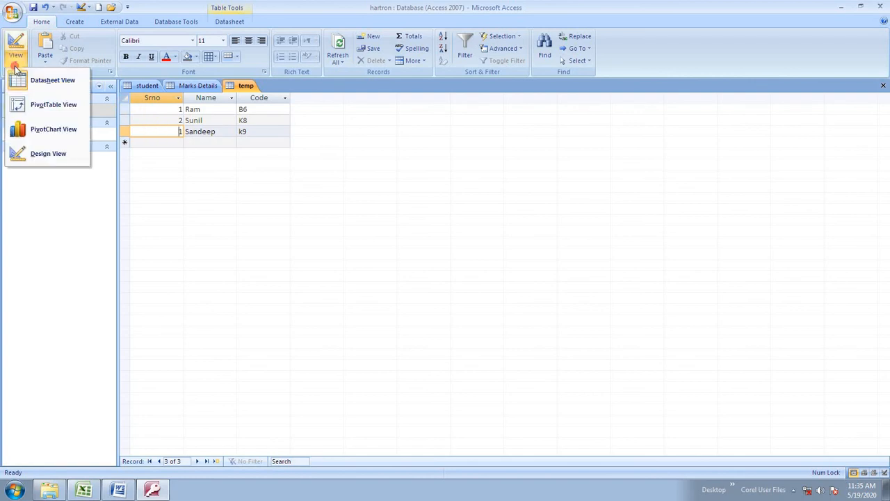
{"action": "left_click", "coordinate": [56, 151]}
{"action": "left_click", "coordinate": [148, 108]}
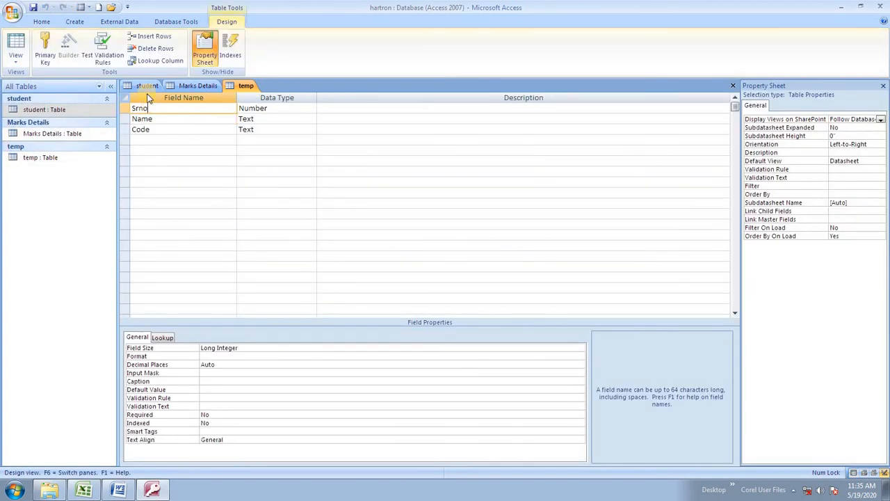
{"action": "left_click", "coordinate": [46, 55]}
{"action": "key", "text": "ctrl+s"}
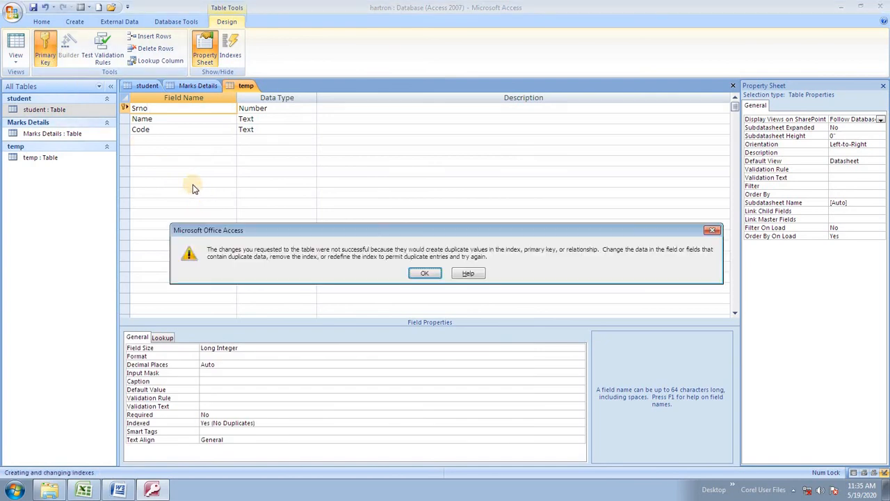
{"action": "left_click", "coordinate": [407, 272]}
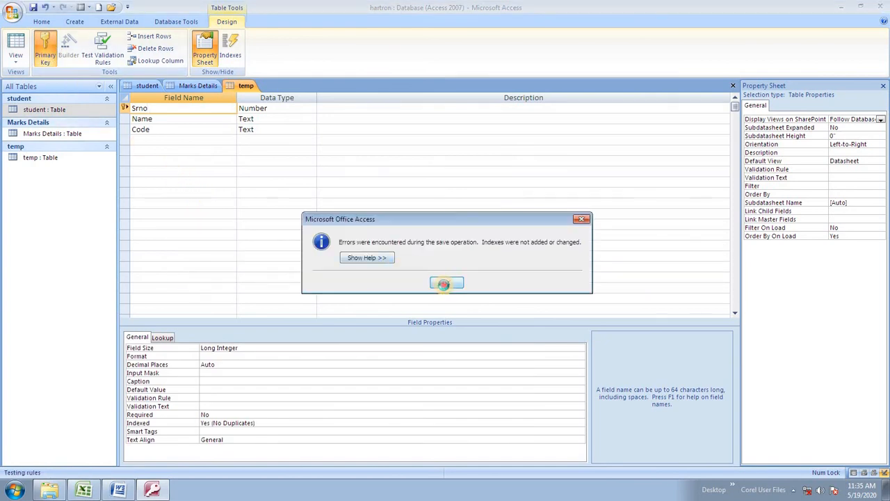
{"action": "left_click", "coordinate": [447, 283]}
- Try to switch the temp table to Datasheet view, agreeing to save the Srno primary key
{"action": "left_click", "coordinate": [15, 61]}
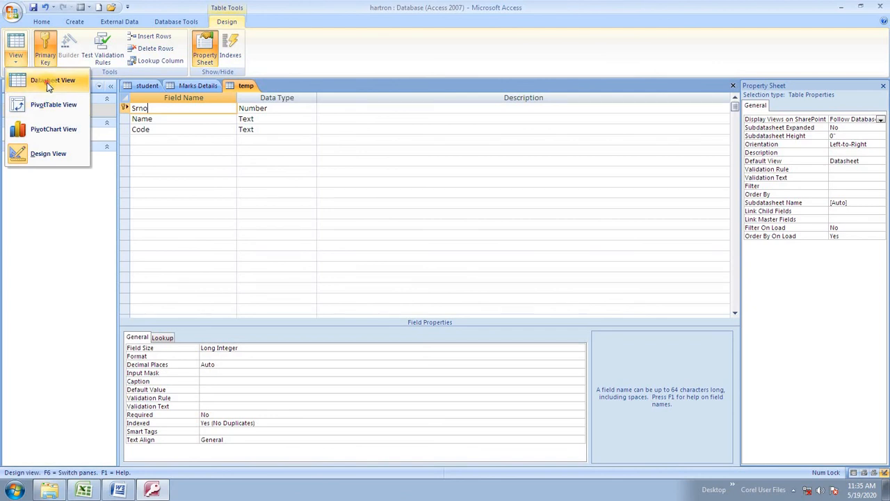
{"action": "left_click", "coordinate": [49, 80]}
{"action": "left_click", "coordinate": [420, 267]}
{"action": "left_click", "coordinate": [431, 274]}
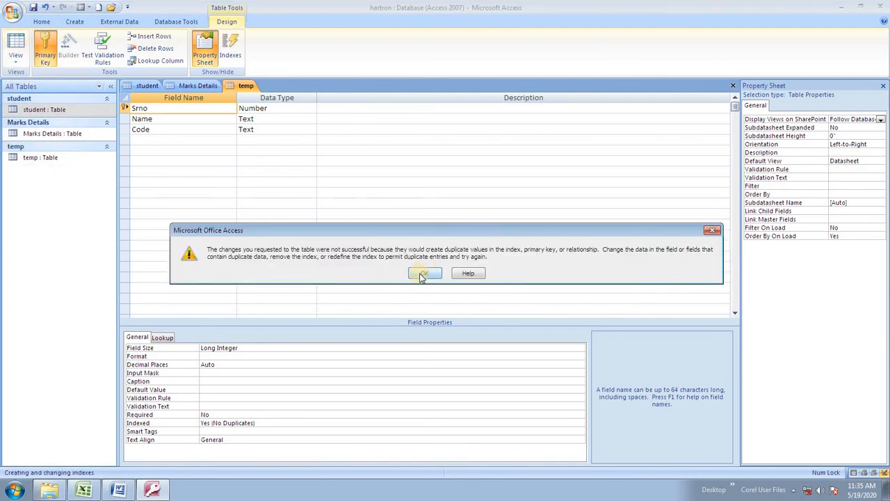
{"action": "left_click", "coordinate": [448, 283]}
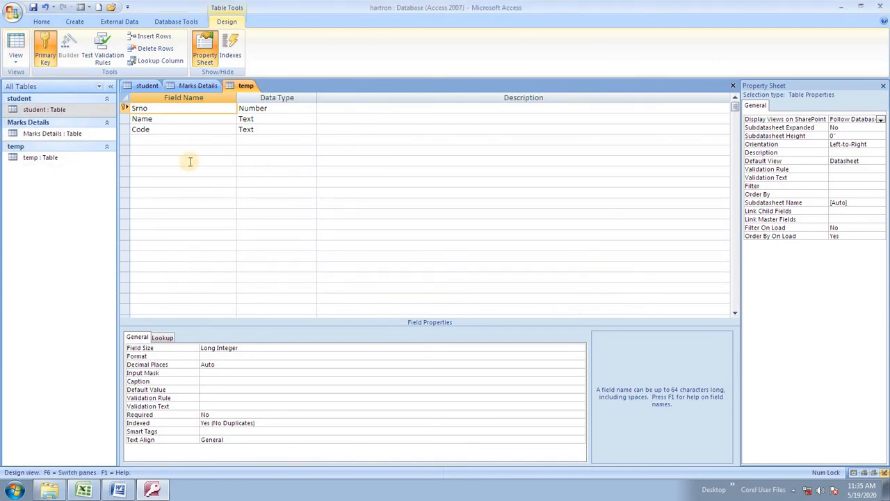
- Remove and reapply the Srno primary key, and try again to save the table and open Datasheet view
{"action": "left_click", "coordinate": [21, 64]}
{"action": "left_click", "coordinate": [45, 50]}
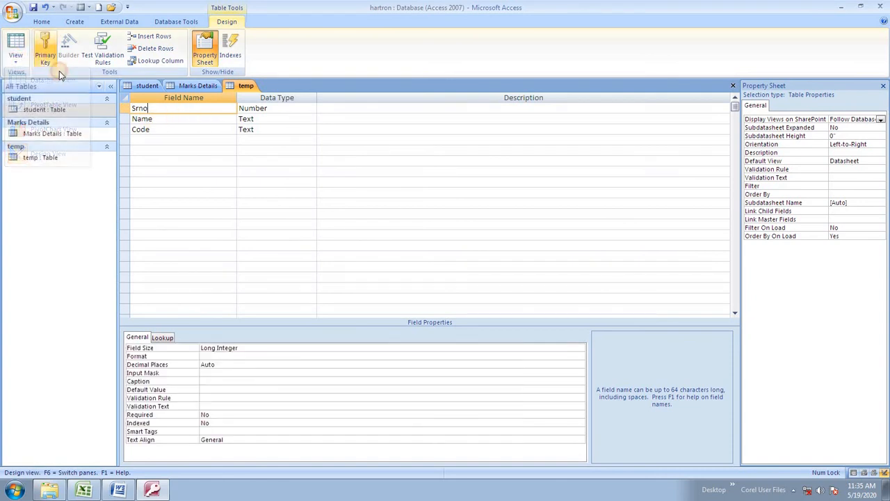
{"action": "left_click", "coordinate": [44, 49]}
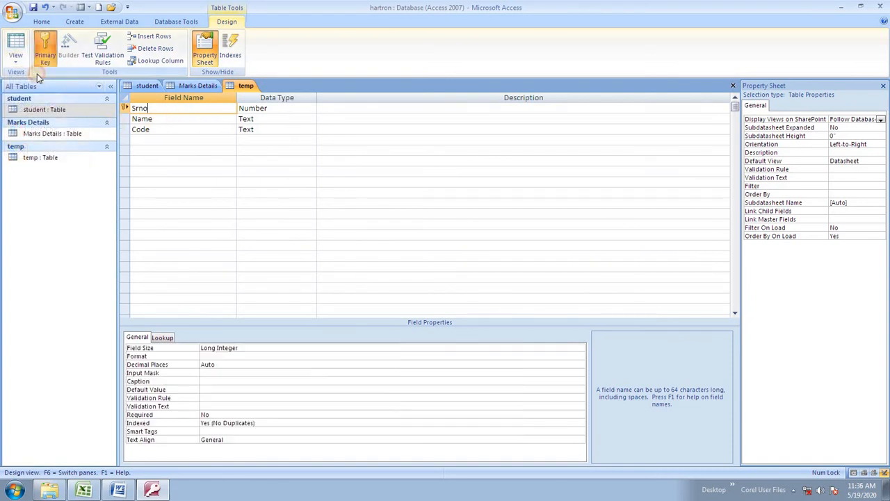
{"action": "left_click", "coordinate": [17, 64]}
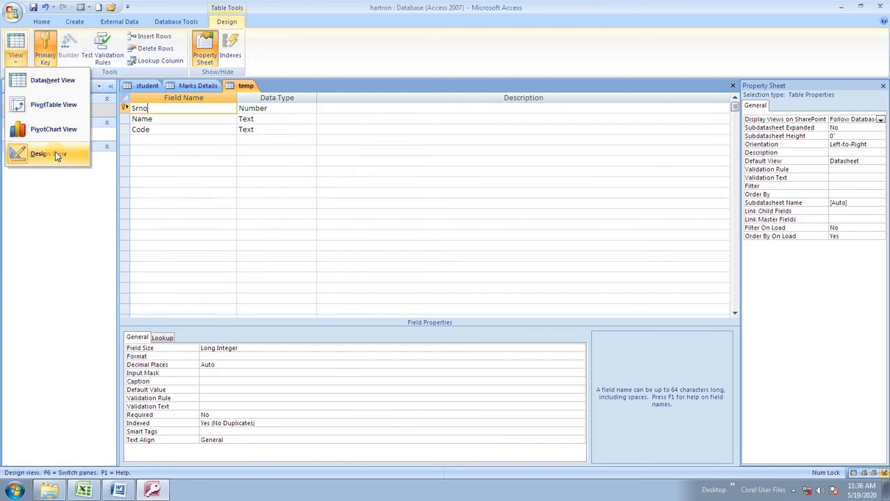
{"action": "left_click", "coordinate": [50, 83]}
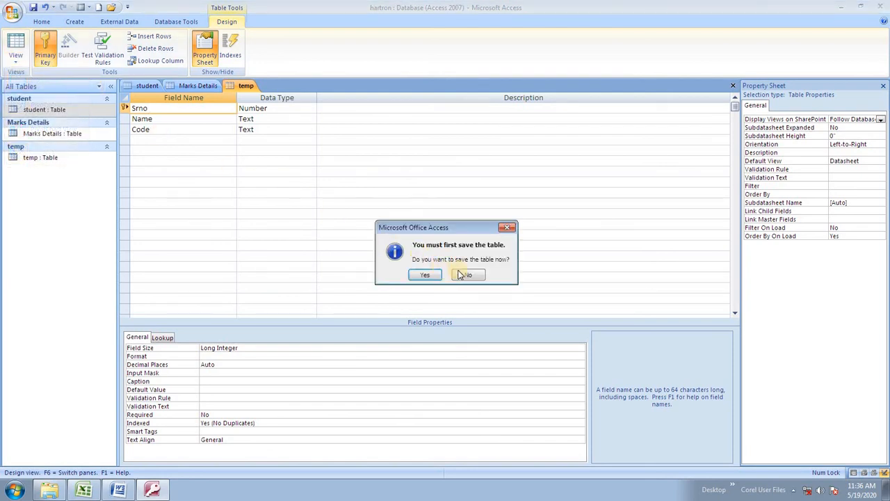
{"action": "left_click", "coordinate": [427, 274]}
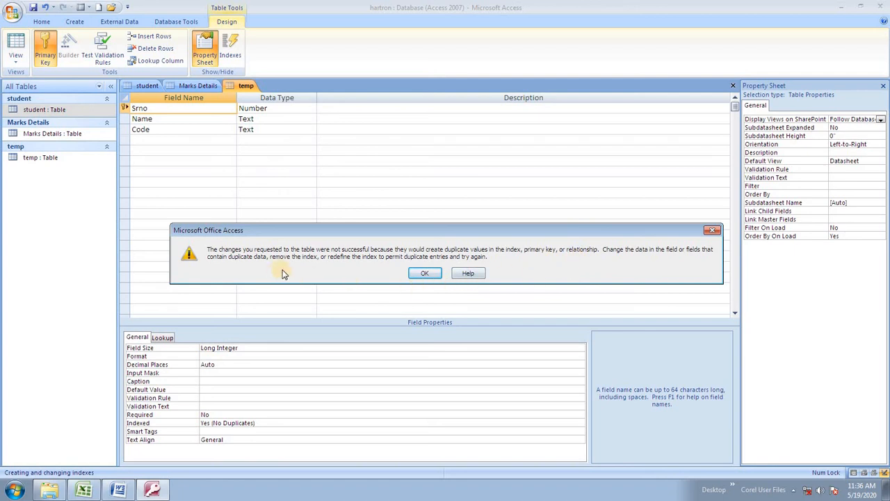
{"action": "key", "text": "Return"}
{"action": "key", "text": "Return"}
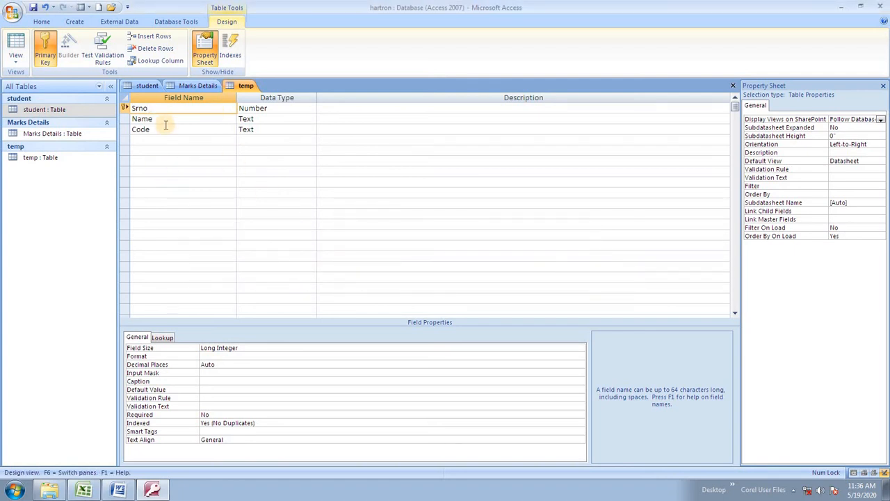
- Remove the primary key from Srno, save the temp table and return to Datasheet view
{"action": "left_click", "coordinate": [51, 47]}
{"action": "left_click", "coordinate": [16, 57]}
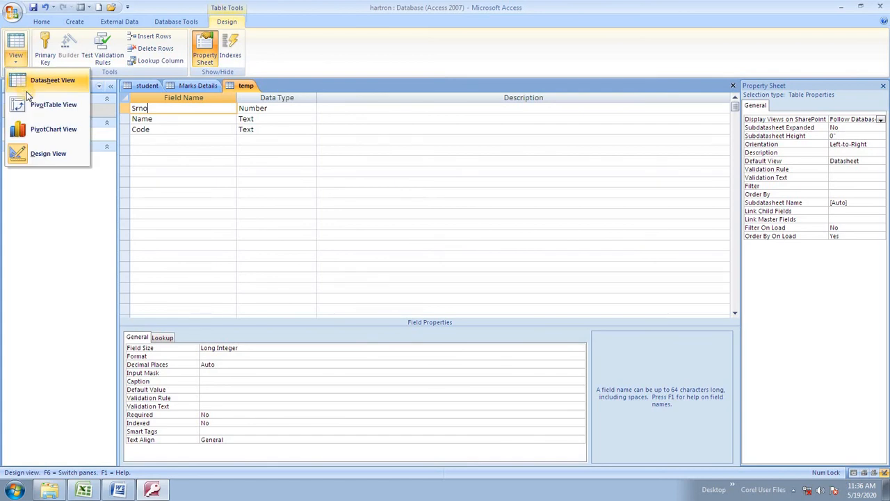
{"action": "left_click", "coordinate": [43, 81]}
{"action": "left_click", "coordinate": [417, 275]}
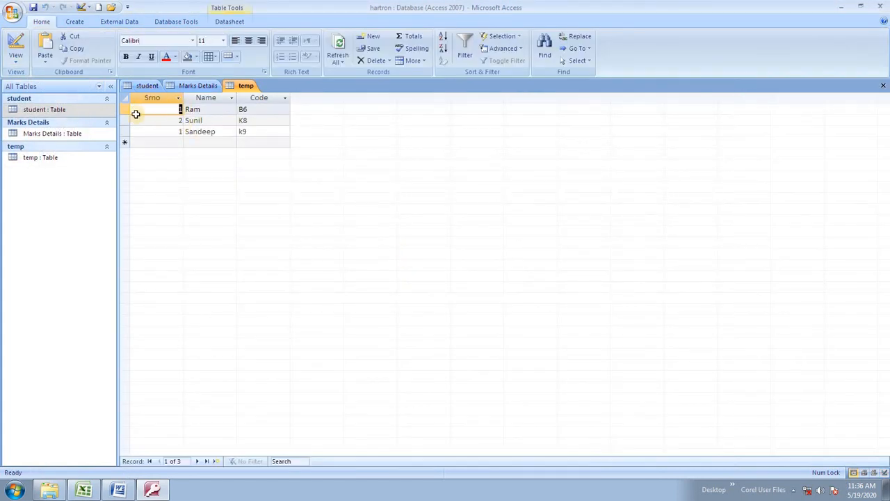
- Select all records in the temp table and permanently delete them
{"action": "left_click", "coordinate": [125, 98]}
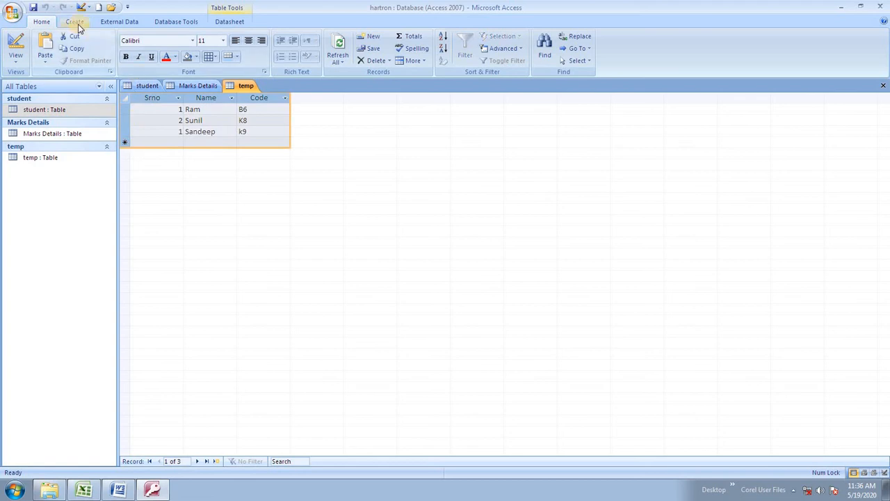
{"action": "key", "text": "Delete"}
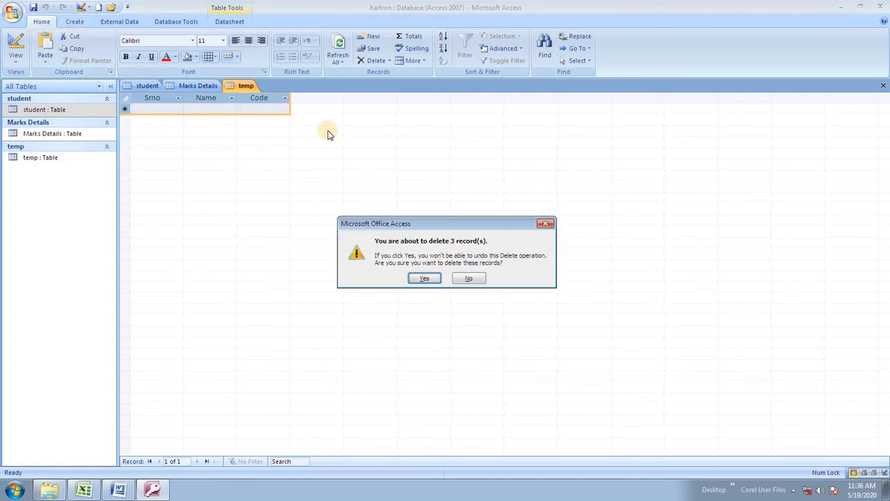
{"action": "left_click", "coordinate": [432, 279]}
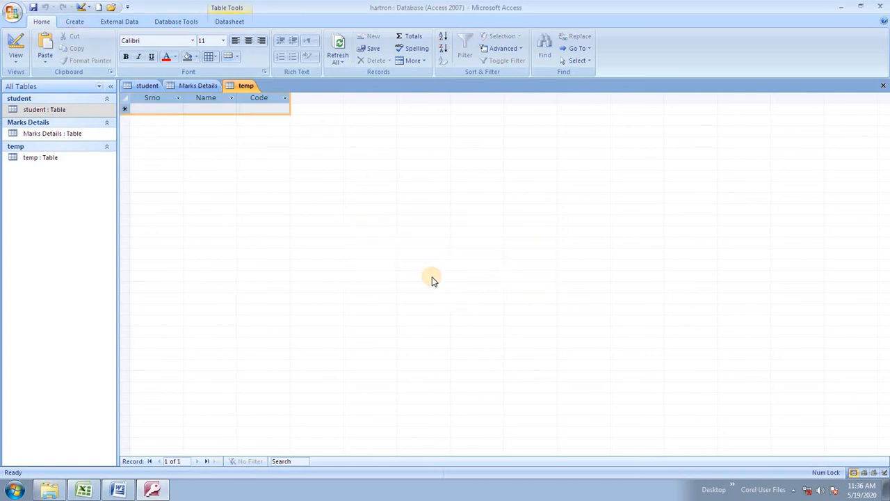
- Make Srno the primary key of the emptied temp table in Design view and return to Datasheet view
{"action": "left_click", "coordinate": [15, 61]}
{"action": "left_click", "coordinate": [47, 152]}
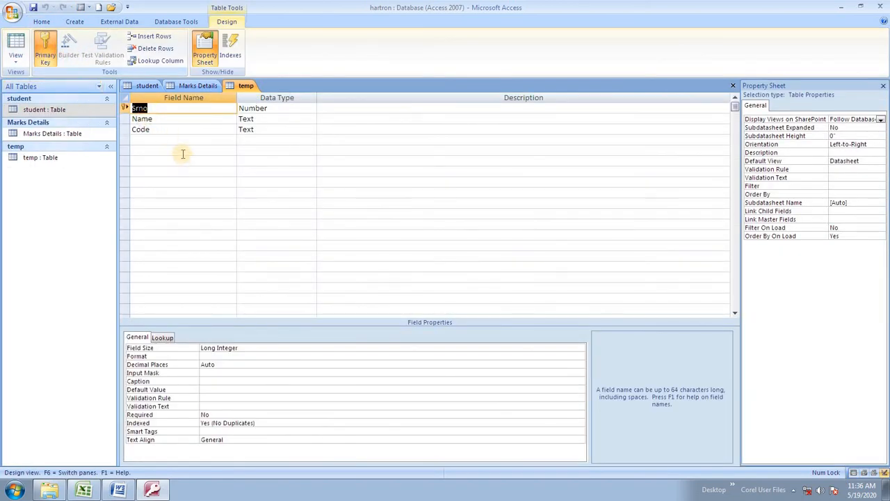
{"action": "left_click", "coordinate": [15, 61]}
{"action": "left_click", "coordinate": [52, 80]}
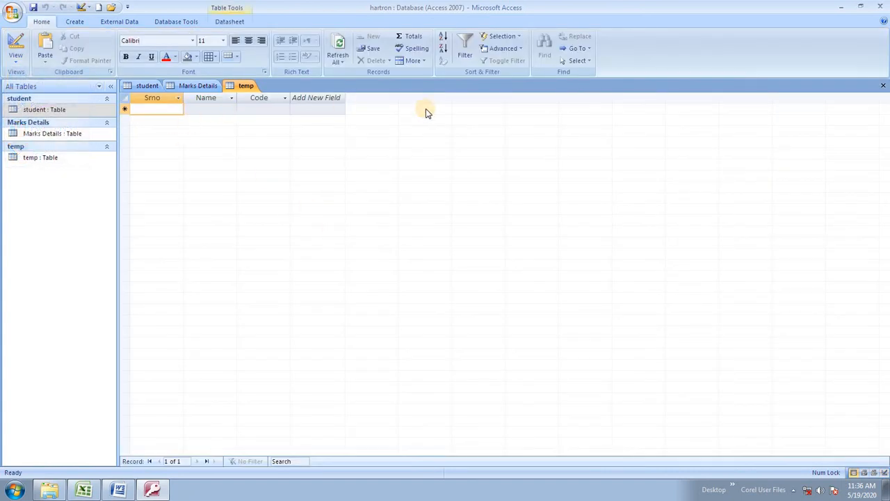
- Enter the first record of the emptied temp table with Srno 1, a person's first name and code o0
{"action": "type", "text": "1"}
{"action": "key", "text": "Tab"}
{"action": "type", "text": "Ram"}
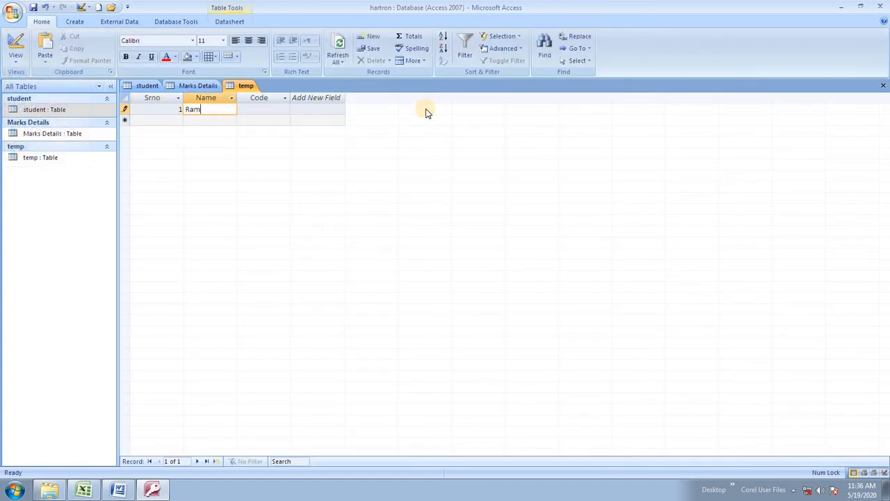
{"action": "key", "text": "Tab"}
{"action": "type", "text": "01"}
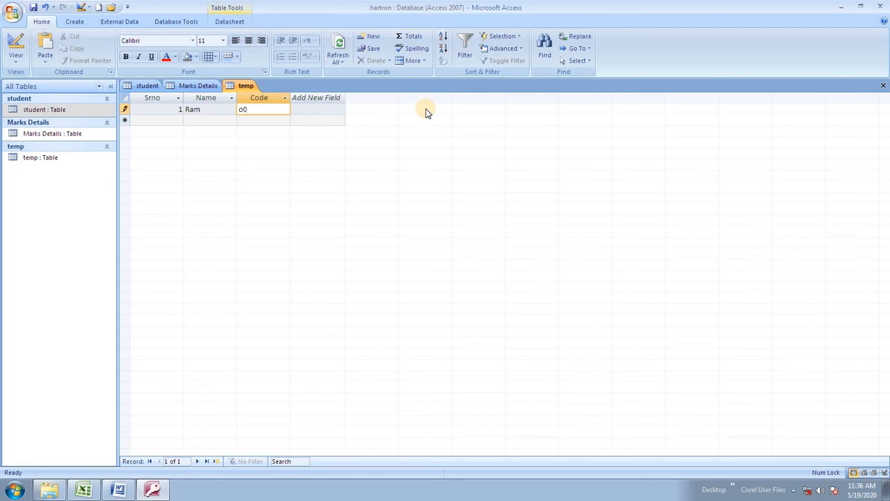
{"action": "key", "text": "Tab"}
- Enter the second record of the temp table with Srno 2, a person's first name and code y5
{"action": "type", "text": "2"}
{"action": "key", "text": "Tab"}
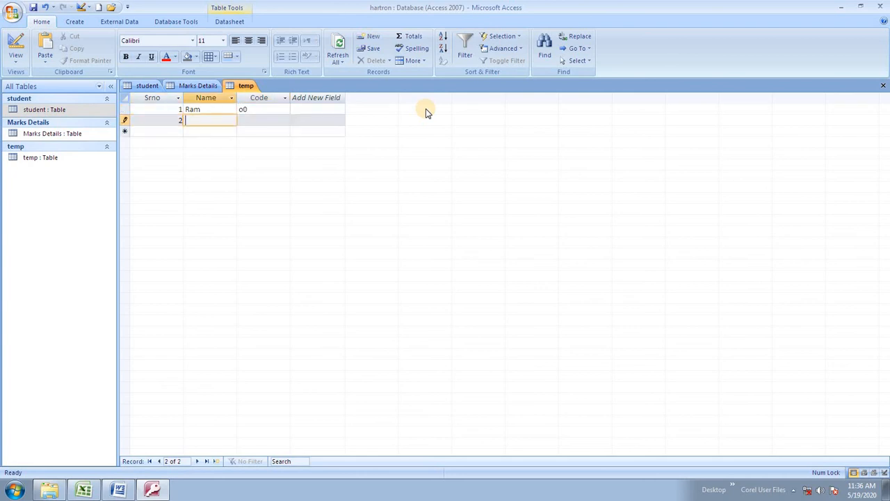
{"action": "type", "text": "Sunil"}
{"action": "key", "text": "Tab"}
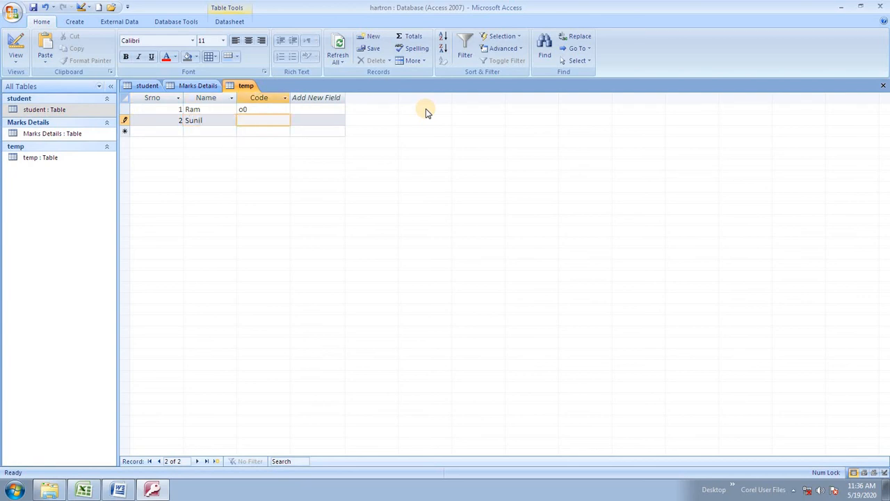
{"action": "type", "text": "y%"}
{"action": "key", "text": "BackSpace"}
{"action": "type", "text": "5"}
{"action": "key", "text": "Tab"}
- Try to add a third record with the duplicate Srno 1, a person's first name and code j6
{"action": "type", "text": "1"}
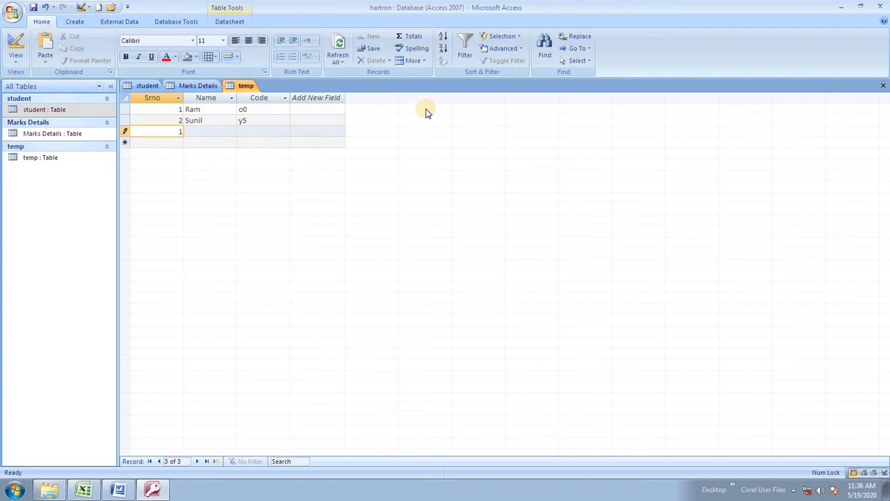
{"action": "key", "text": "Tab"}
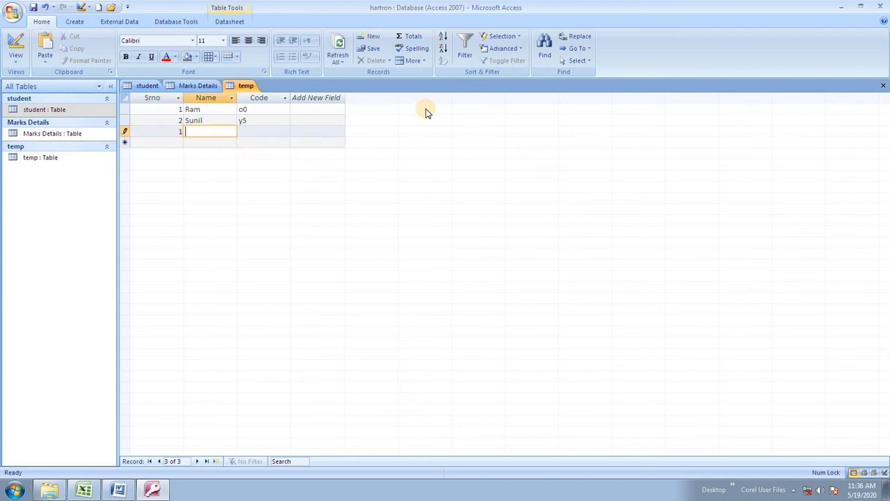
{"action": "type", "text": "Sumit"}
{"action": "key", "text": "Tab"}
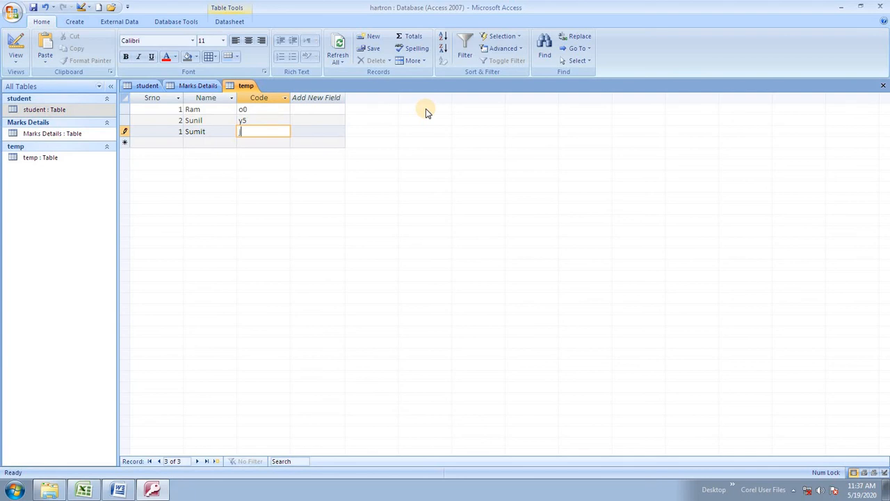
{"action": "type", "text": "j^"}
{"action": "key", "text": "Tab"}
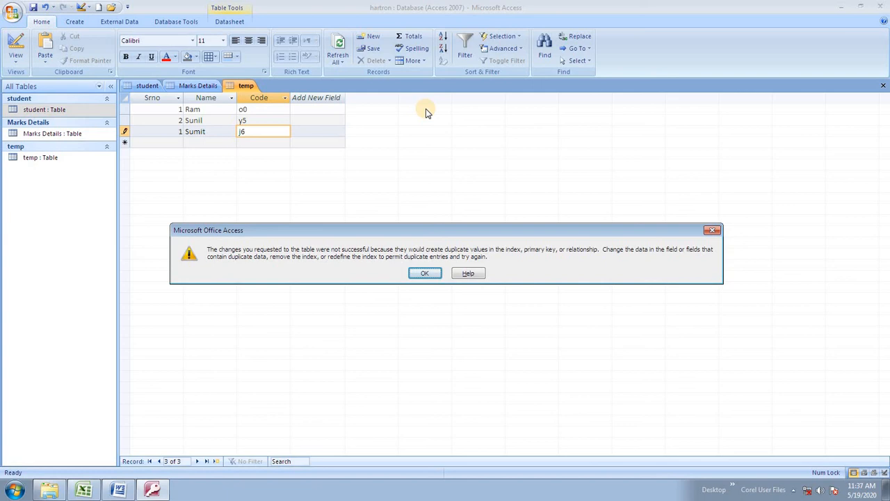
{"action": "key", "text": "Return"}
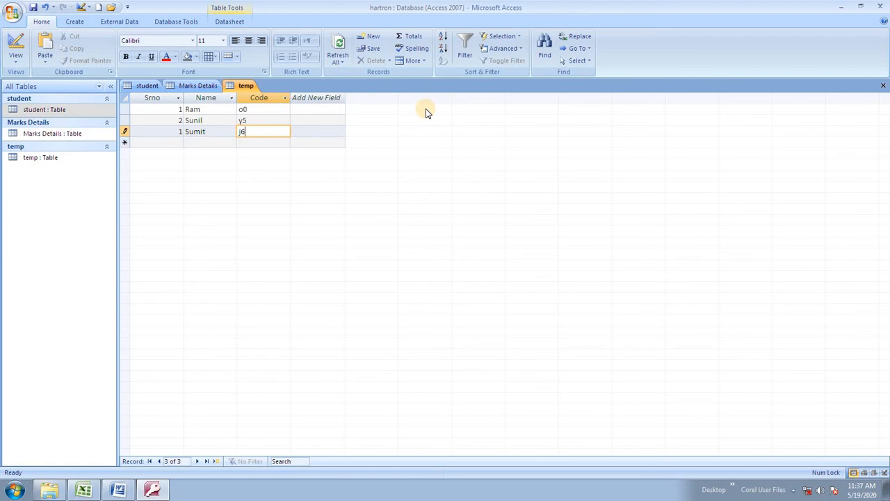